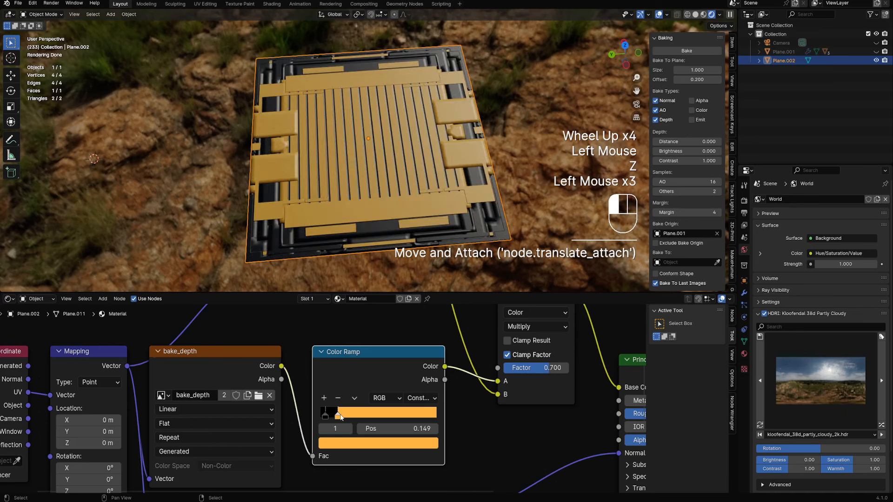
Change the Color Ramp's black stop to a medium grey.
click(324, 431)
click(344, 444)
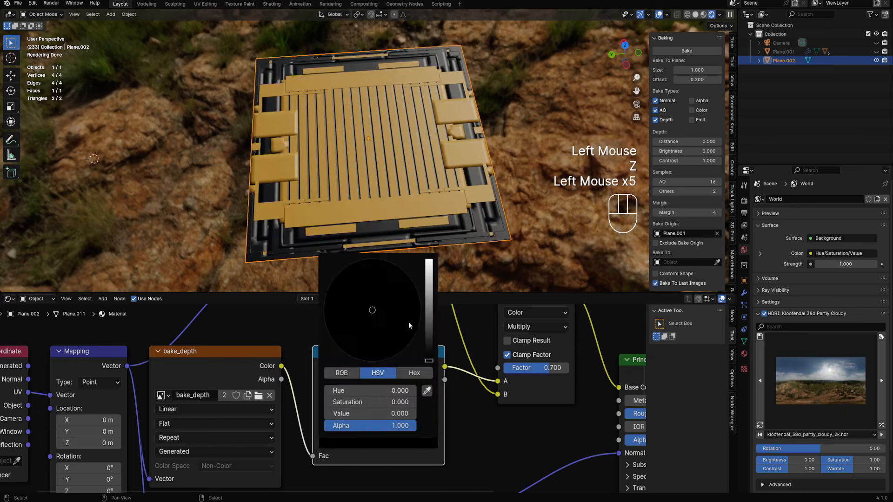
click(427, 314)
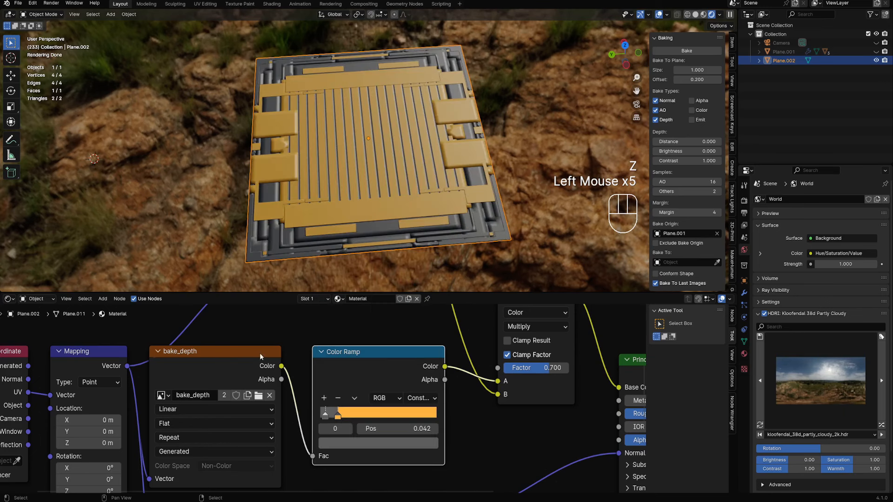
Try a third Color Ramp stop in pale beige, with hue 0.106, saturation 0.557 and value 0.729.
click(324, 400)
click(353, 444)
click(429, 273)
mouse_move(369, 311)
mouse_down()
mouse_move(373, 342)
mouse_move(365, 301)
mouse_move(362, 321)
mouse_up()
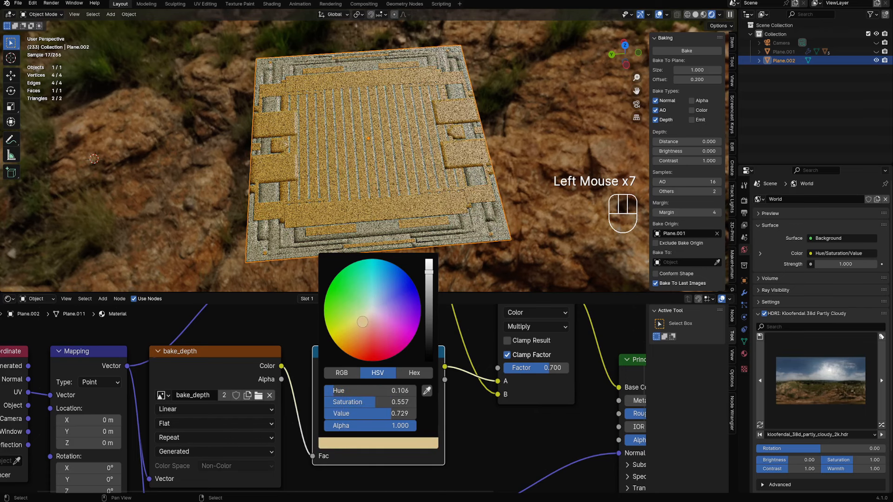
scroll(324, 395, up, 1)
Try different positions for the Color Ramp's grey and beige stops, and delete the beige stop.
mouse_move(343, 418)
mouse_down()
mouse_move(321, 421)
mouse_move(355, 422)
mouse_move(326, 422)
mouse_up()
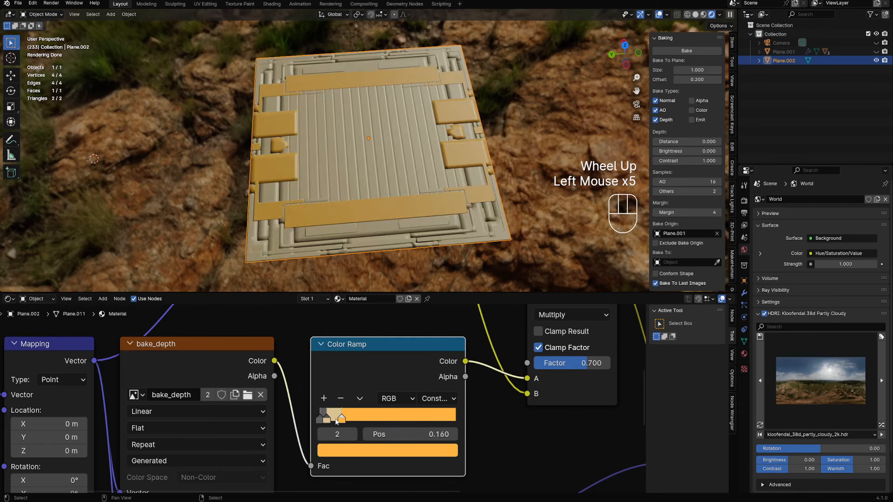
click(337, 421)
click(329, 421)
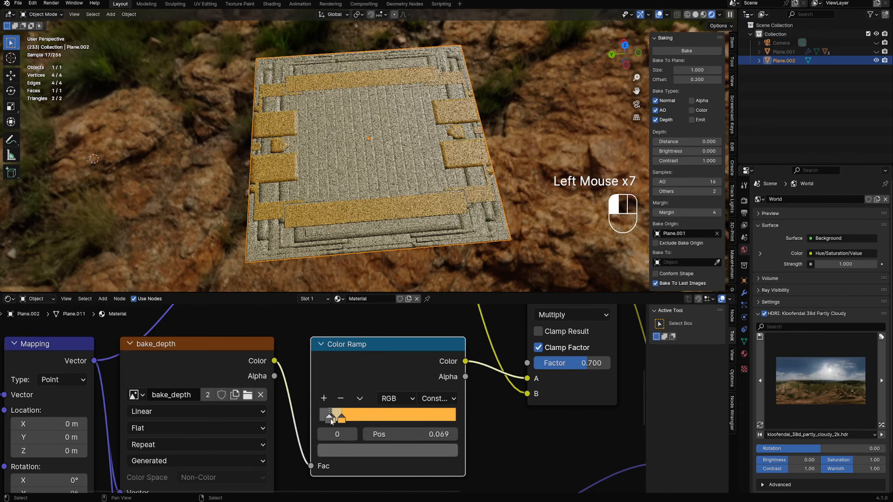
drag(331, 421, 332, 422)
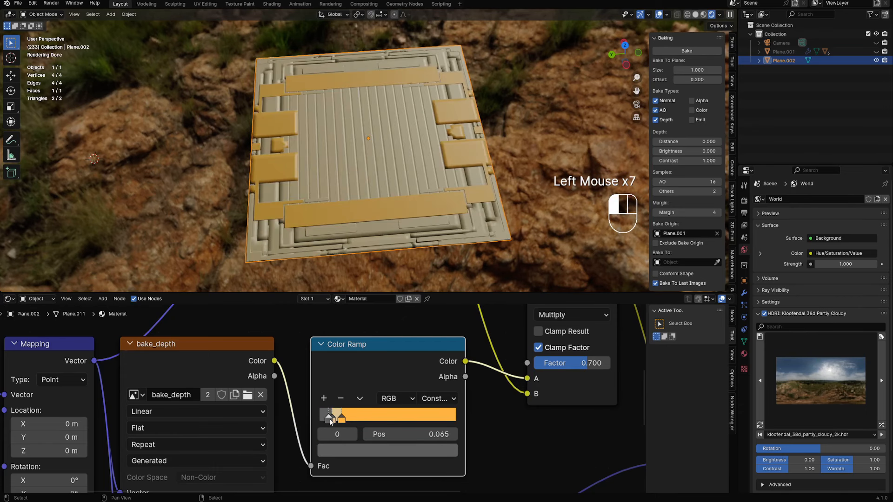
click(332, 421)
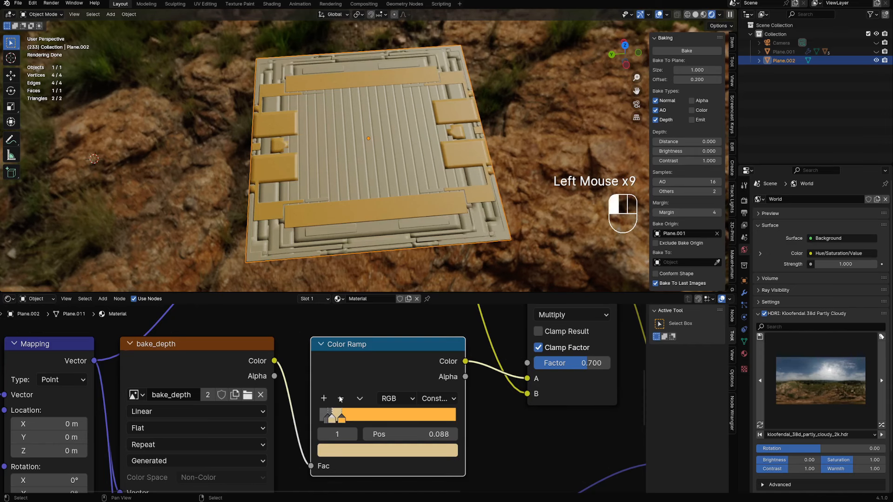
click(341, 399)
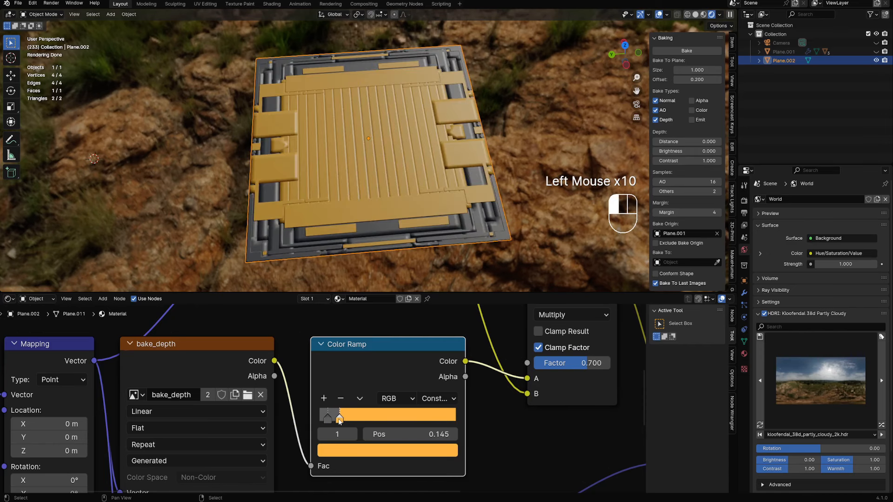
Place the Color Ramp's orange stop at position 0.145, and save the file with the viewport in solid shading.
drag(334, 420, 338, 422)
scroll(396, 185, down, 1)
scroll(396, 186, down, 1)
middle_drag(396, 186, 447, 176)
scroll(446, 176, up, 1)
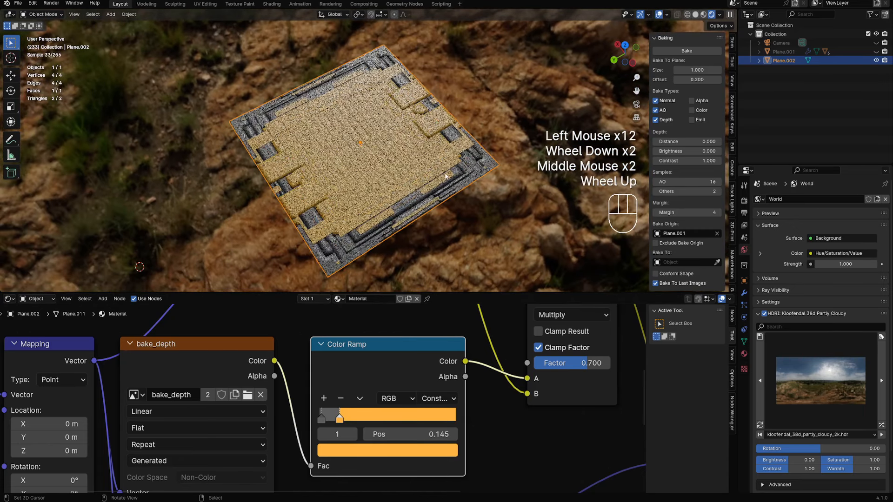
key(z)
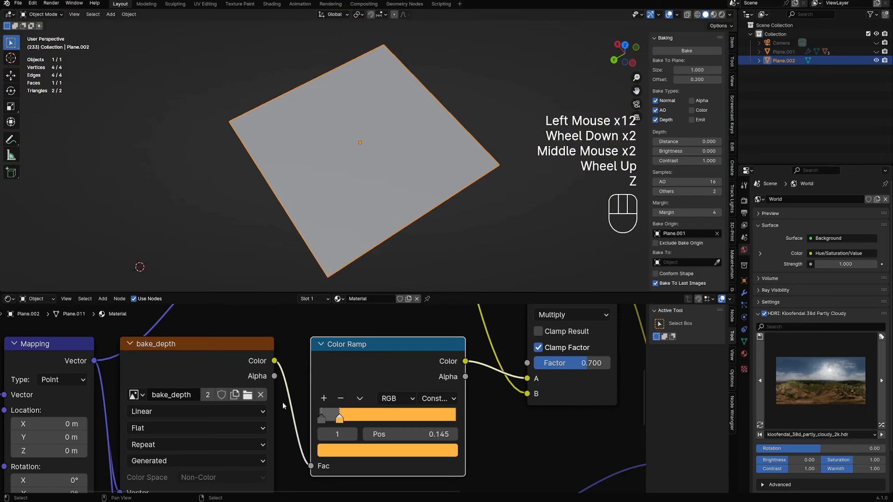
key(ctrl+s)
Add a Displacement node below the Principled BSDF and connect its output to the Material Output's Displacement input.
scroll(505, 404, down, 1)
scroll(419, 395, down, 2)
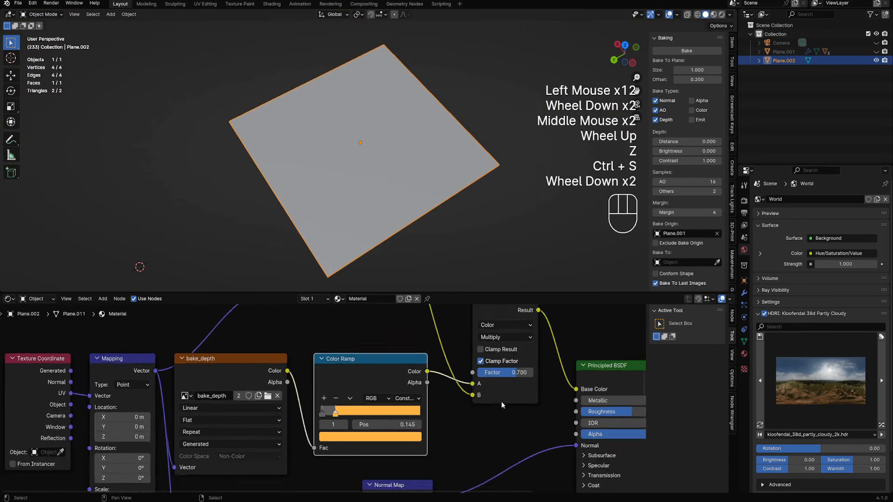
middle_drag(418, 396, 400, 396)
scroll(400, 396, down, 2)
scroll(382, 394, up, 2)
key(shift+a)
mouse_move(378, 395)
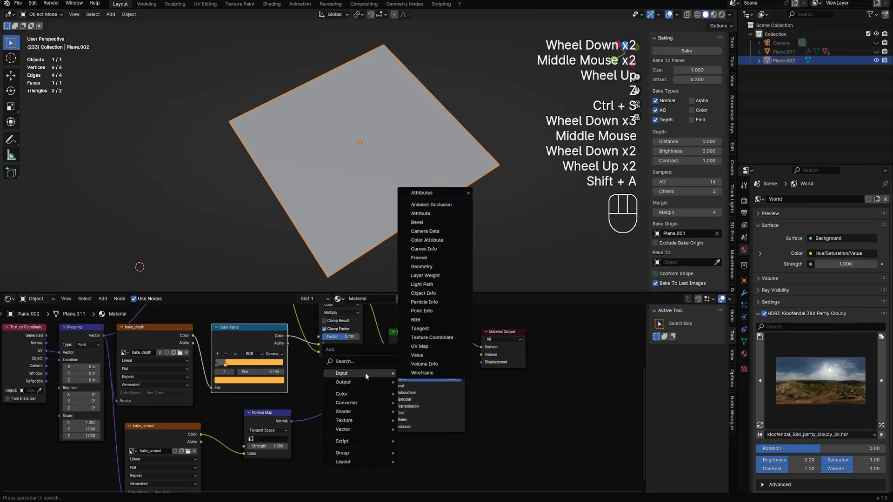
mouse_move(355, 427)
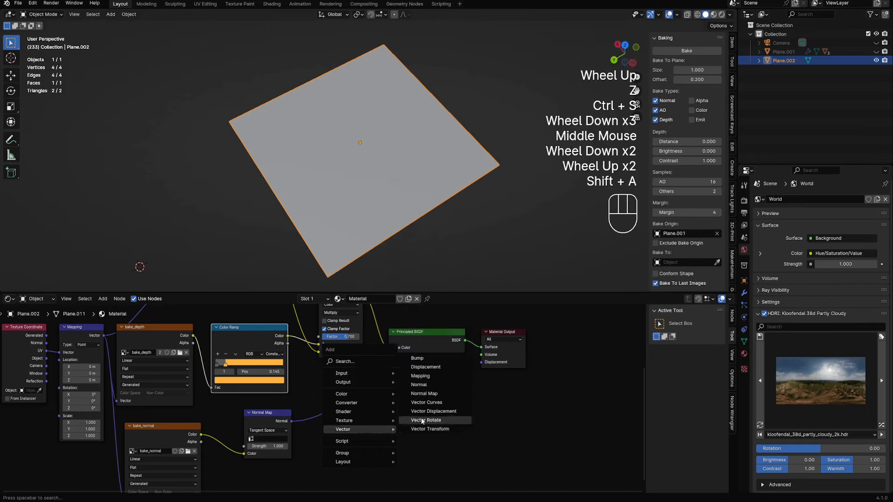
click(432, 369)
click(354, 441)
drag(376, 451, 482, 361)
Connect the bake_depth texture's Color output to the Displacement node's Height input.
scroll(249, 385, down, 1)
middle_drag(249, 385, 254, 342)
scroll(272, 357, up, 1)
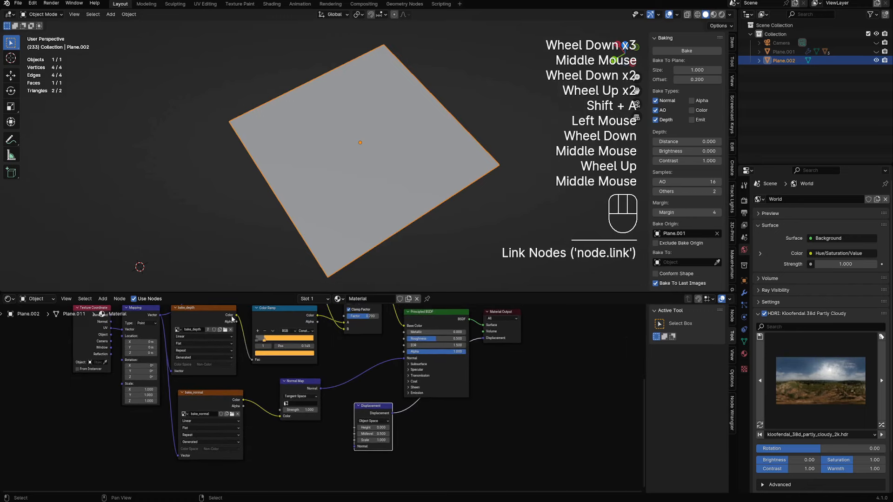
drag(238, 315, 353, 425)
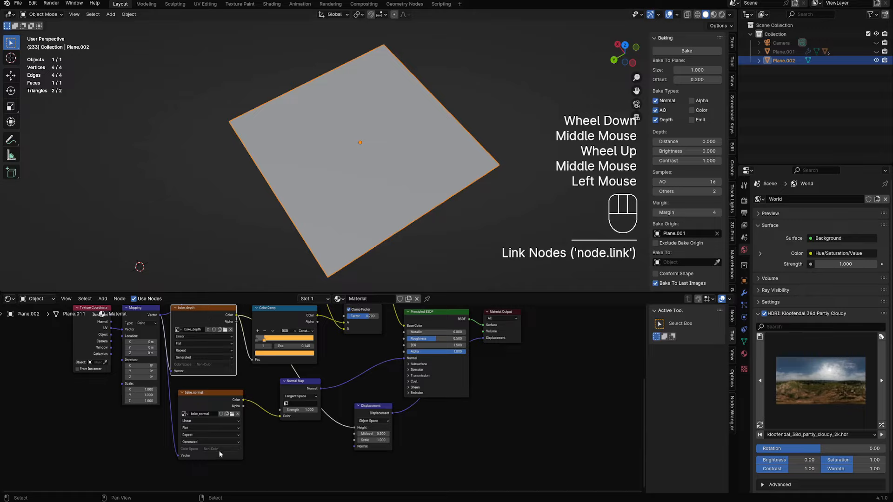
middle_drag(220, 449, 220, 456)
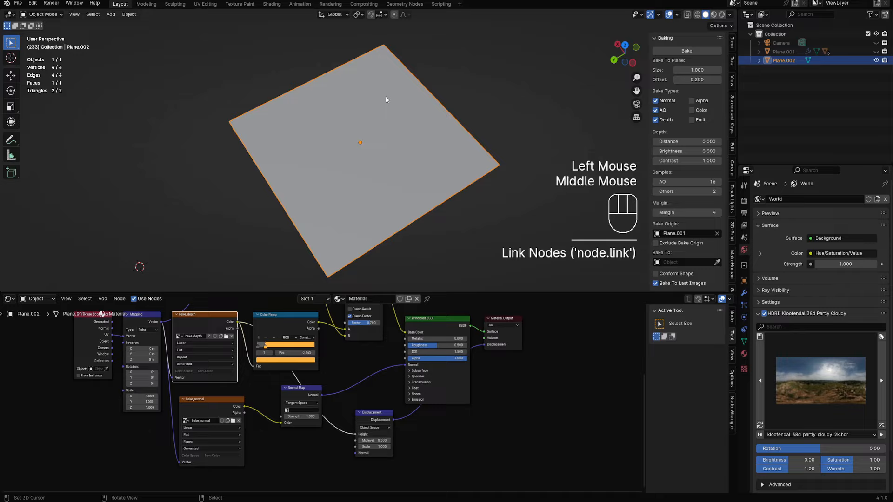
Preview the plane in rendered shading and try adjusting the Displacement node's scale.
key(z)
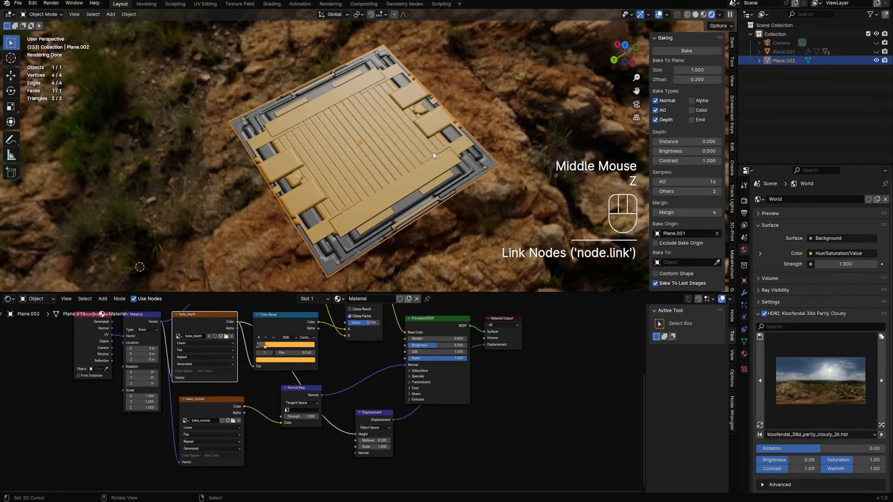
mouse_move(433, 153)
middle_down()
mouse_move(443, 168)
mouse_move(398, 180)
middle_up()
scroll(450, 411, up, 2)
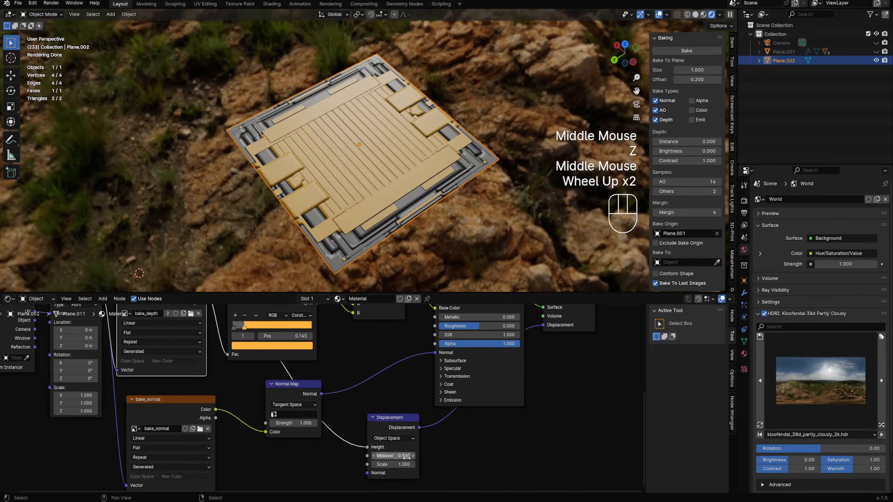
mouse_move(393, 464)
mouse_down()
mouse_move(416, 464)
mouse_move(393, 464)
mouse_up()
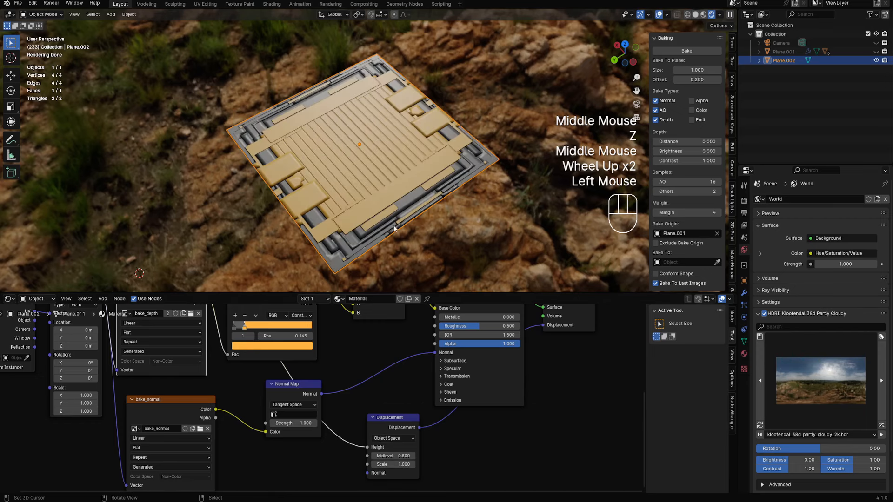
Show the plane in wireframe and add a Subdivision modifier with 5 viewport levels, set to Simple.
key(z)
right_click(428, 197)
key(shift+z)
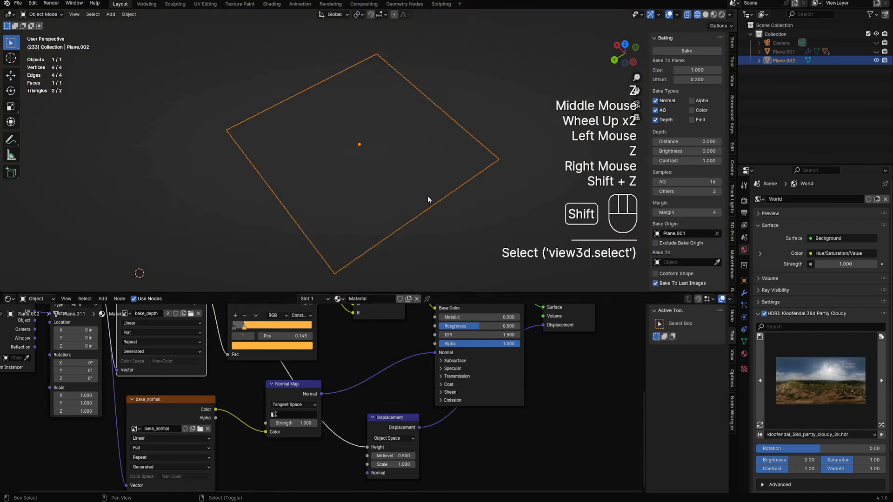
key(ctrl+3)
key(ctrl+4)
key(ctrl+5)
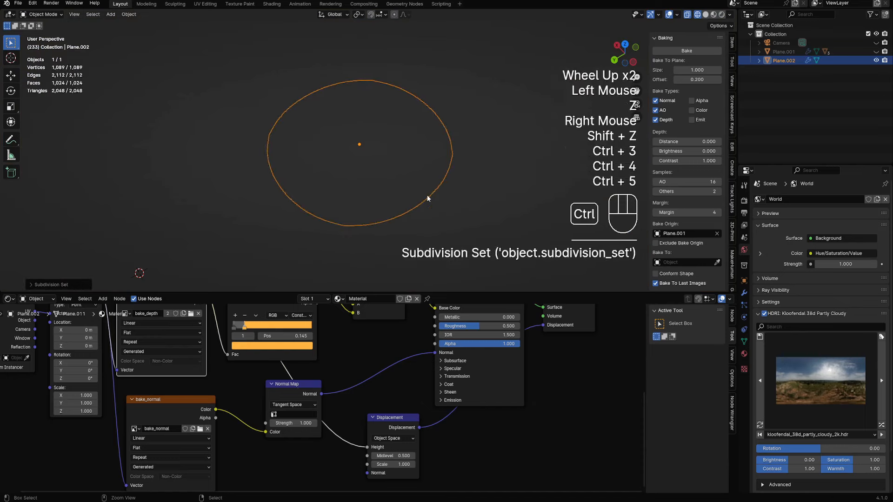
click(744, 292)
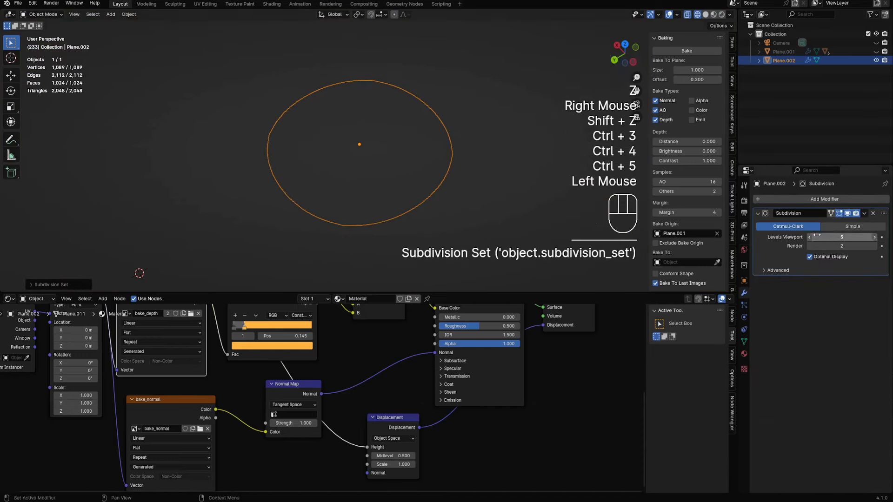
click(840, 228)
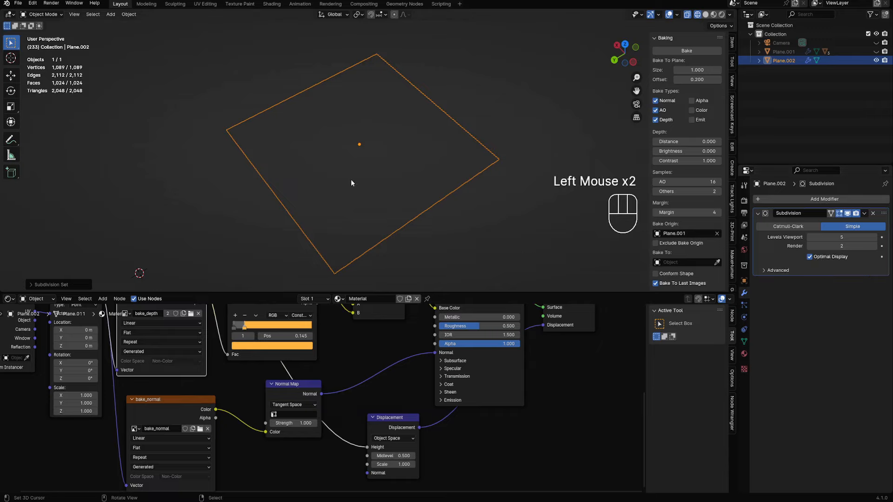
Turn off Optimal Display in the Subdivision modifier and set its viewport levels to 7.
middle_drag(352, 183, 441, 204)
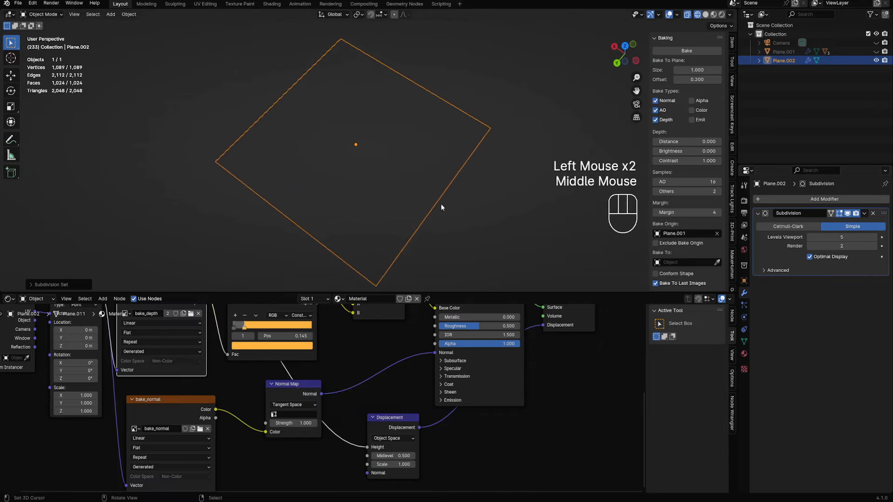
click(828, 258)
click(840, 238)
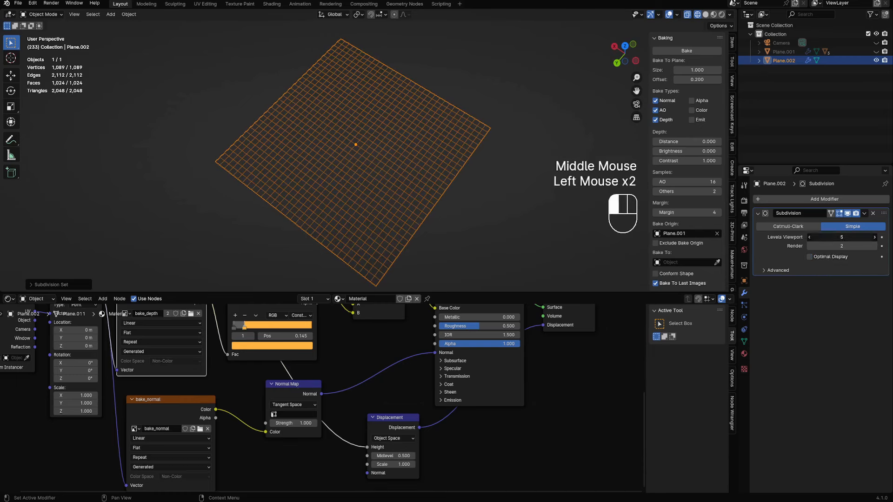
text(7)
key(Return)
Leave wireframe display and show the subdivided plane in rendered shading.
key(shift+z)
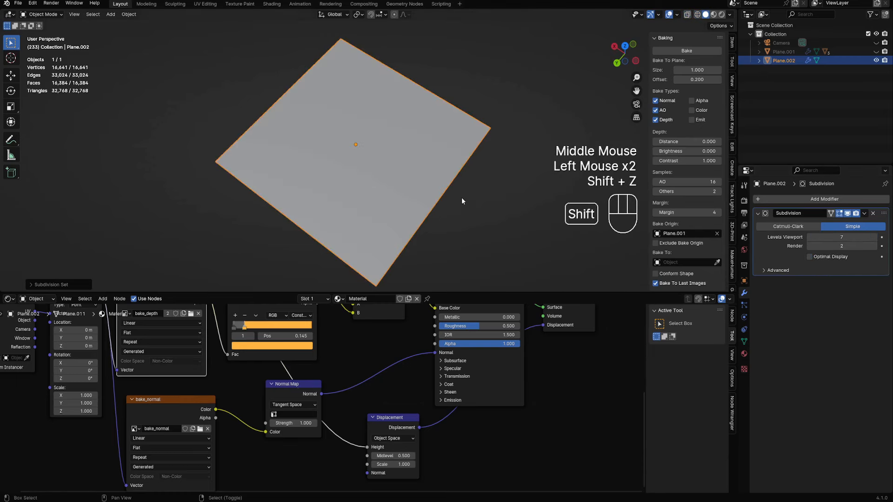
middle_drag(462, 197, 439, 179)
key(z)
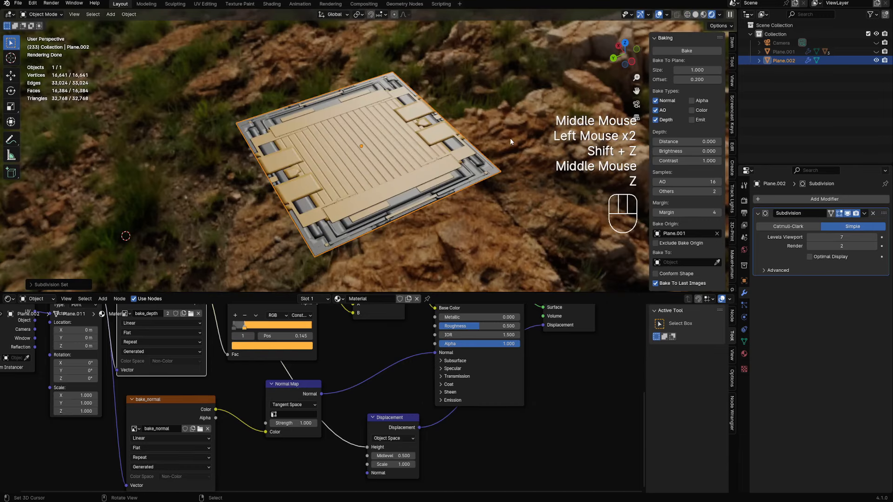
scroll(476, 279, up, 2)
Try a Displacement node scale of 1.210, cancel it, and shift the node slightly toward the Normal Map node.
shift+drag(404, 472, 418, 472)
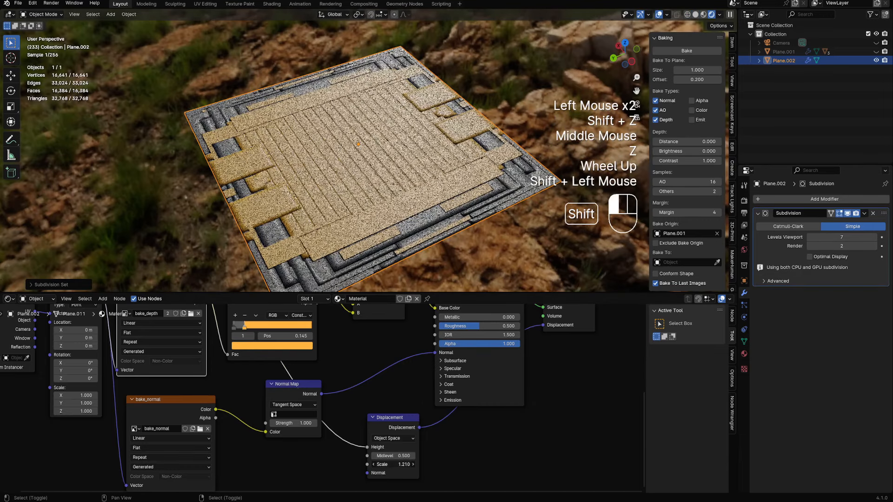
right_click(403, 466)
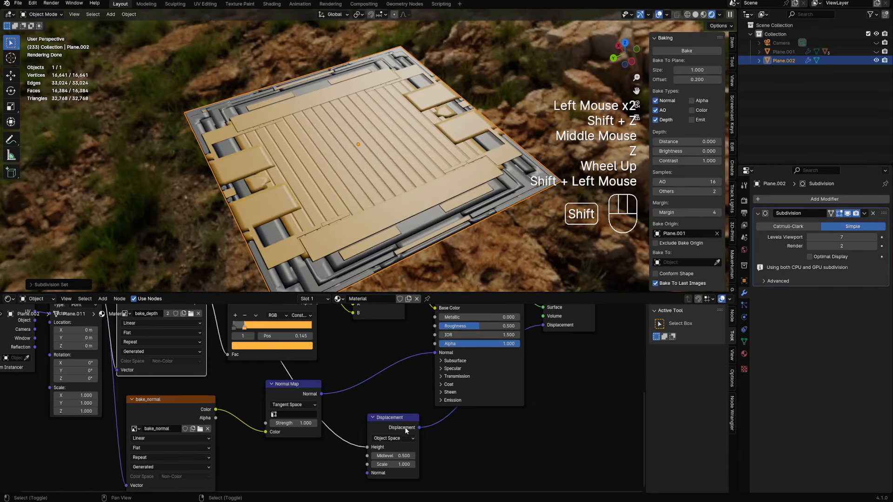
drag(408, 429, 393, 427)
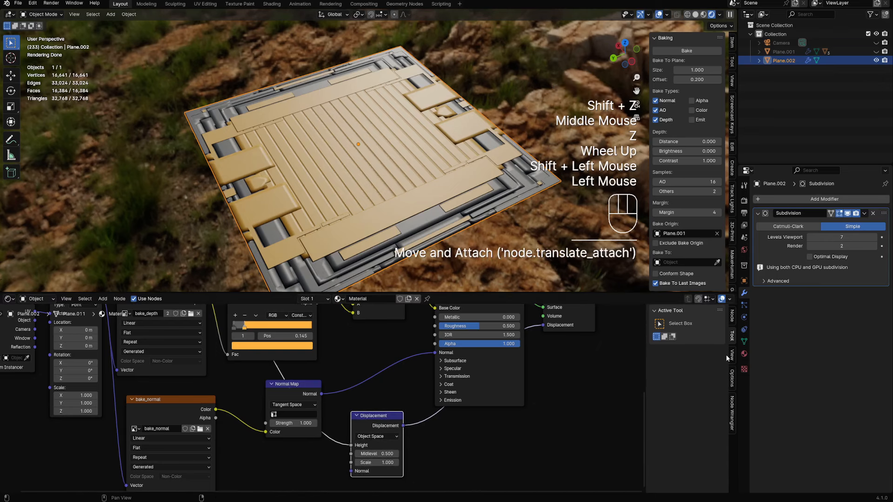
Set the material's surface displacement method to Displacement Only.
click(744, 354)
scroll(763, 358, down, 3)
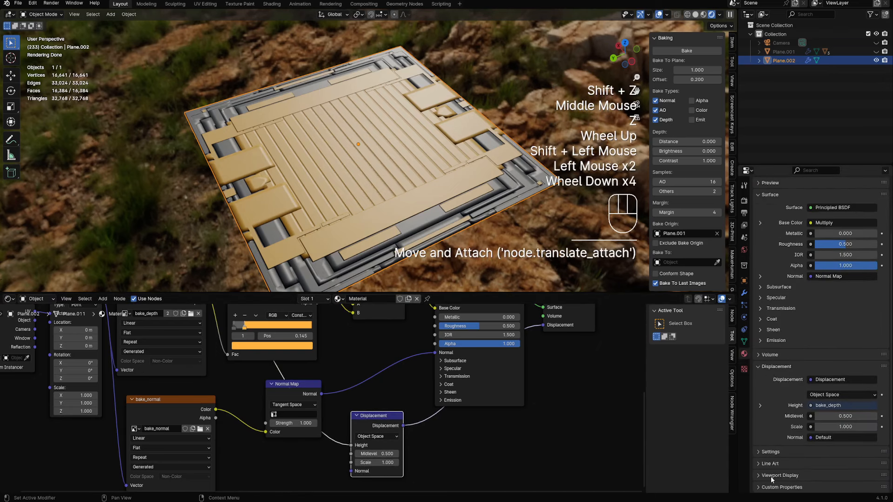
click(776, 452)
scroll(777, 447, down, 2)
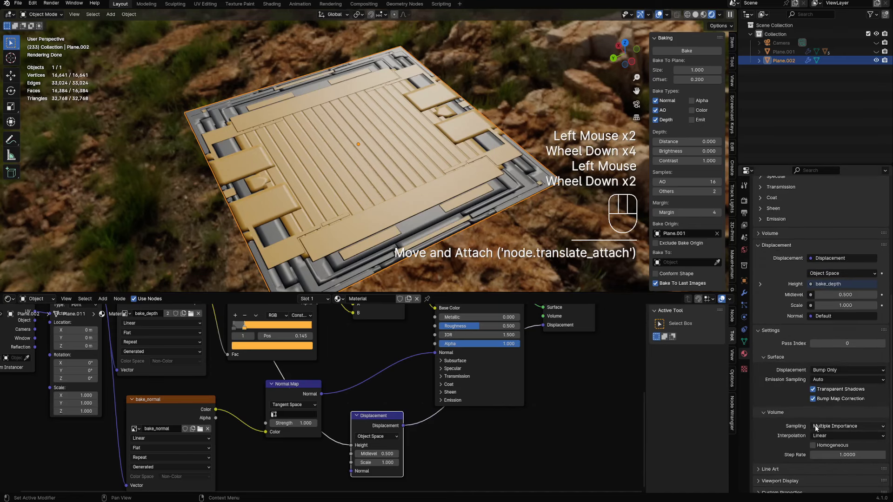
click(827, 370)
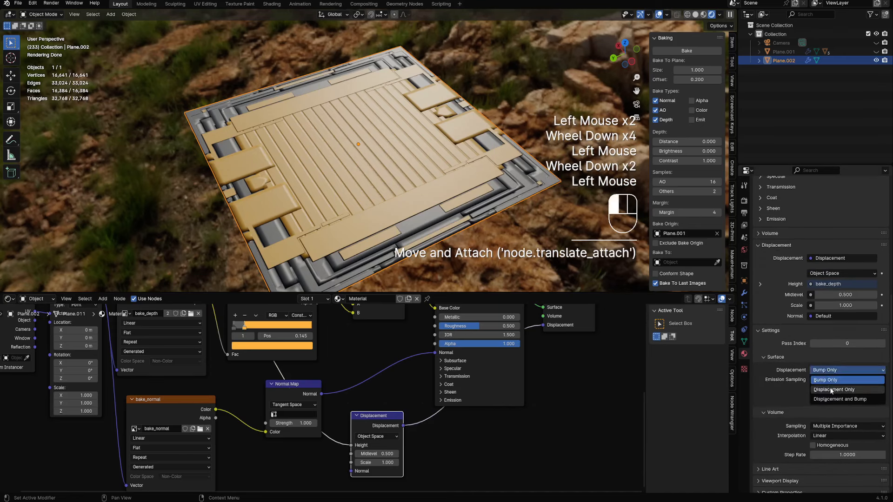
click(831, 390)
Hide the viewport overlays and view the displaced plane from a different angle.
scroll(477, 176, down, 2)
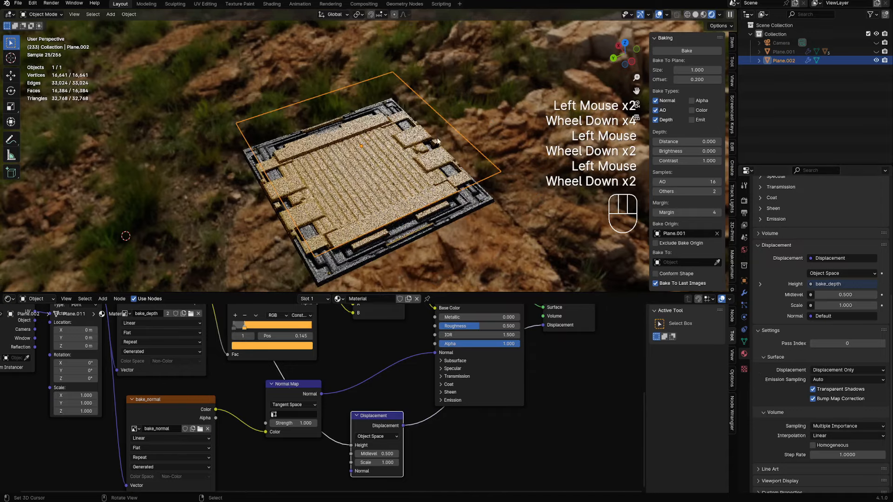
middle_drag(470, 180, 479, 174)
middle_drag(479, 174, 482, 171)
scroll(483, 176, up, 1)
key(shift+alt+z)
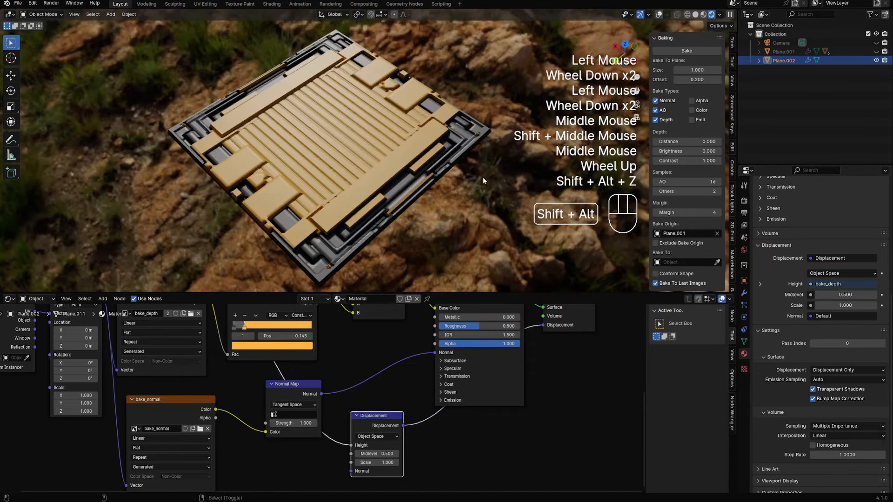
Set the Displacement node's midlevel to 0.05 and its scale to 0.860.
middle_drag(408, 273, 405, 251)
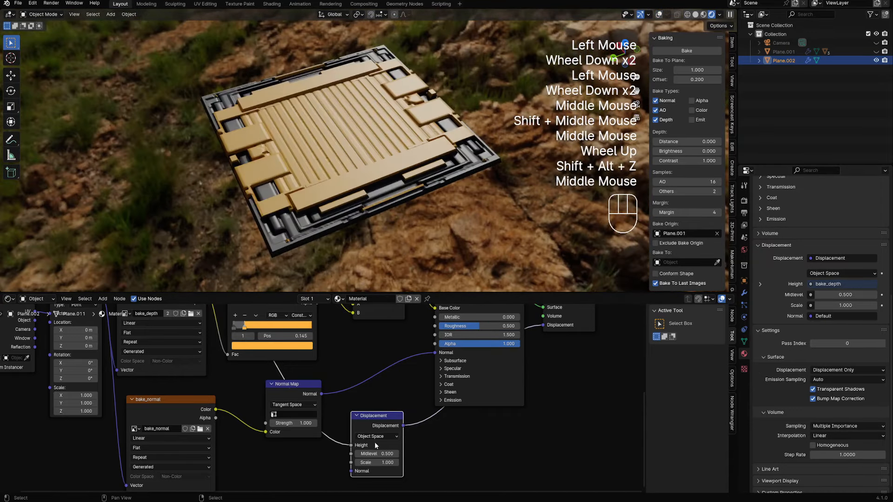
click(381, 454)
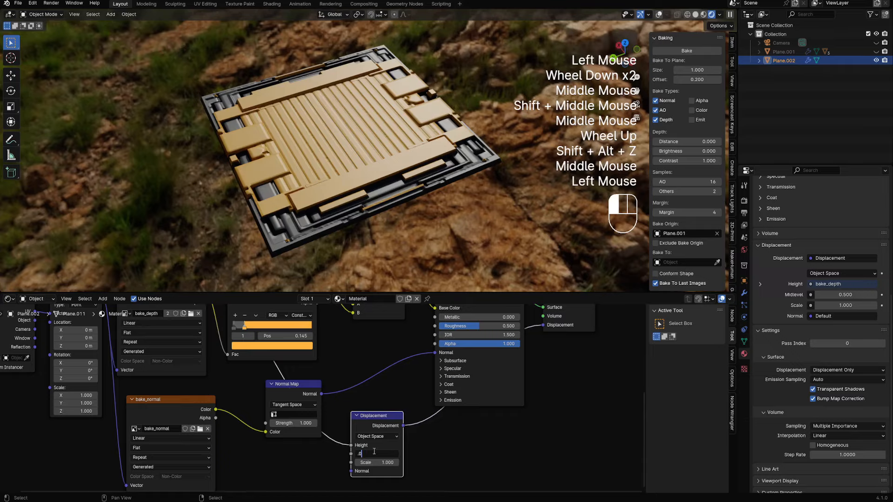
text(.05)
key(Return)
mouse_move(377, 462)
shift+mouse_down()
mouse_move(341, 463)
mouse_move(380, 463)
shift+mouse_up()
mouse_move(431, 184)
shift+middle_down()
mouse_move(423, 189)
mouse_move(456, 179)
mouse_move(431, 179)
shift+middle_up()
scroll(423, 189, down, 1)
scroll(457, 179, up, 1)
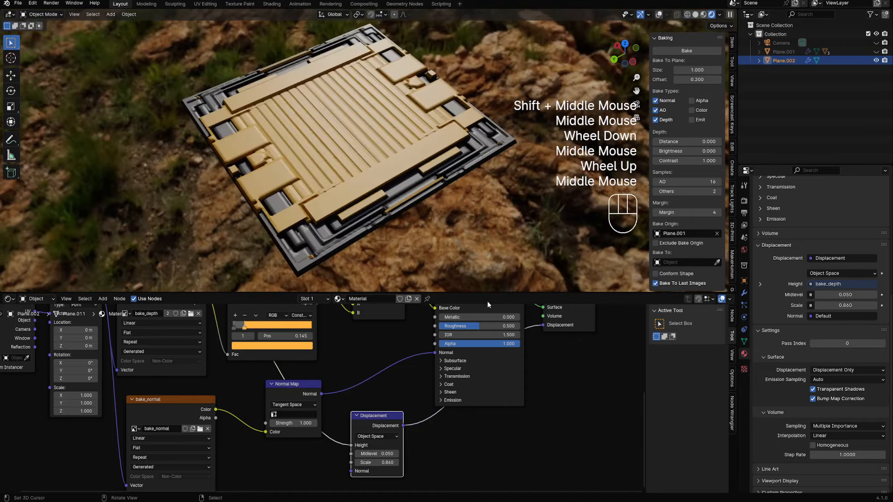
Set the viewport level of the plane's Subdivision modifier to 8.
middle_drag(409, 232, 407, 221)
scroll(407, 229, up, 1)
scroll(425, 227, down, 1)
click(744, 294)
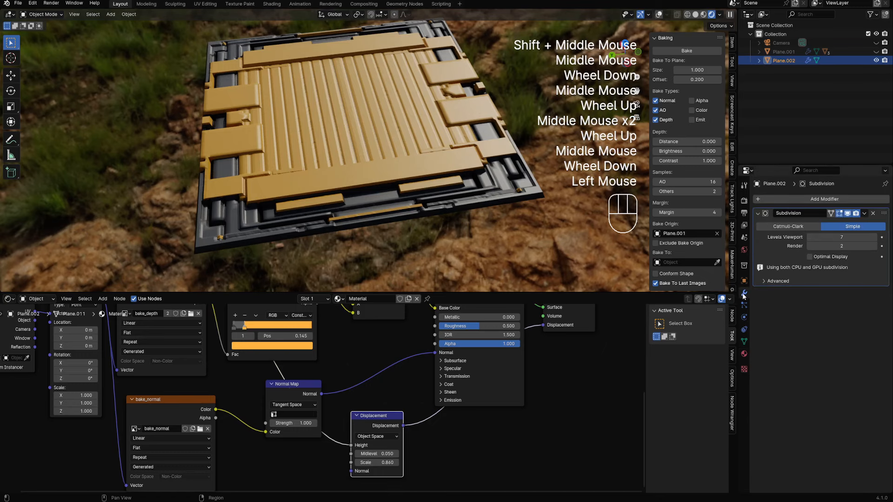
click(875, 237)
middle_drag(428, 207, 484, 230)
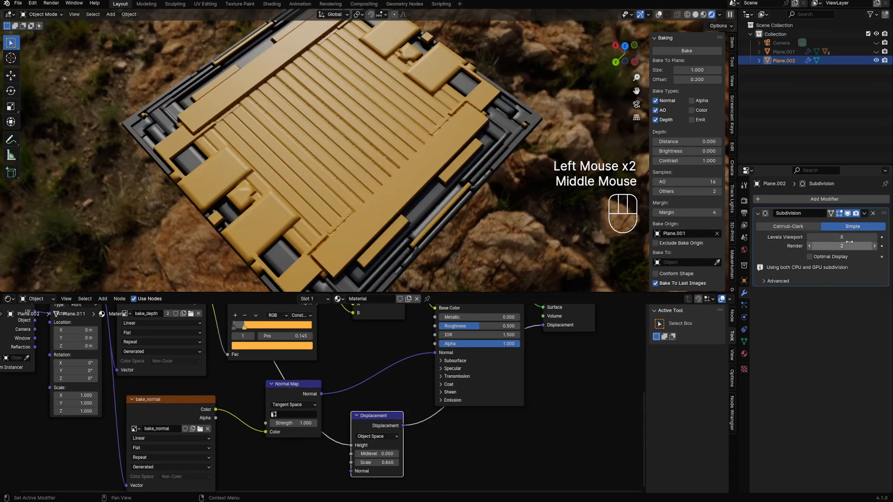
mouse_move(392, 173)
middle_down()
mouse_move(419, 168)
mouse_move(410, 172)
middle_up()
scroll(392, 174, down, 2)
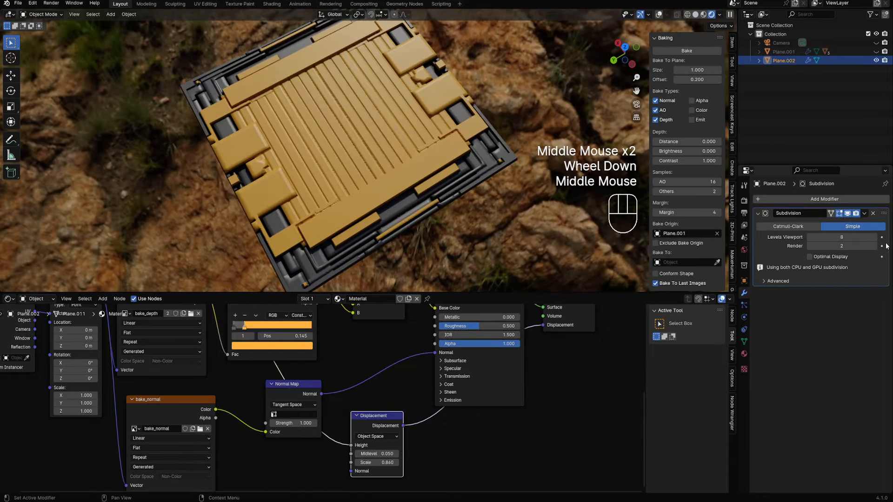
Inspect the plane's mesh density in wireframe, raise the viewport subdivision level to 9, and return to rendered shading.
key(shift+z)
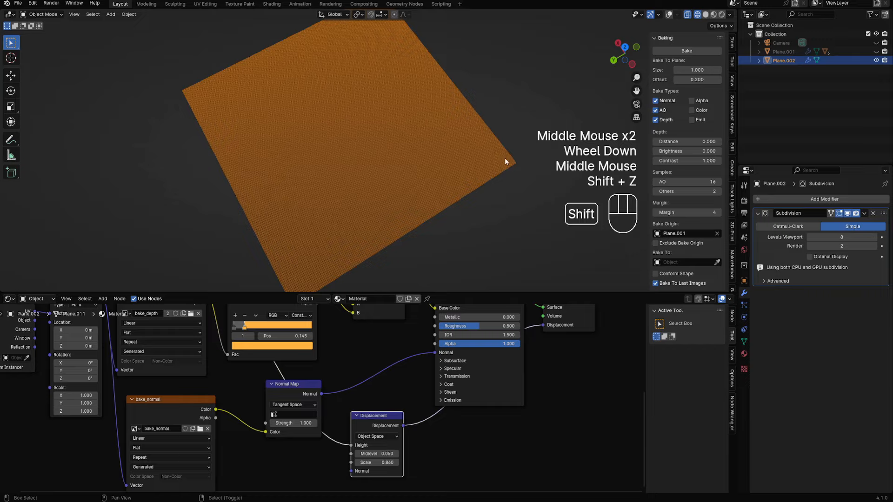
scroll(505, 162, up, 2)
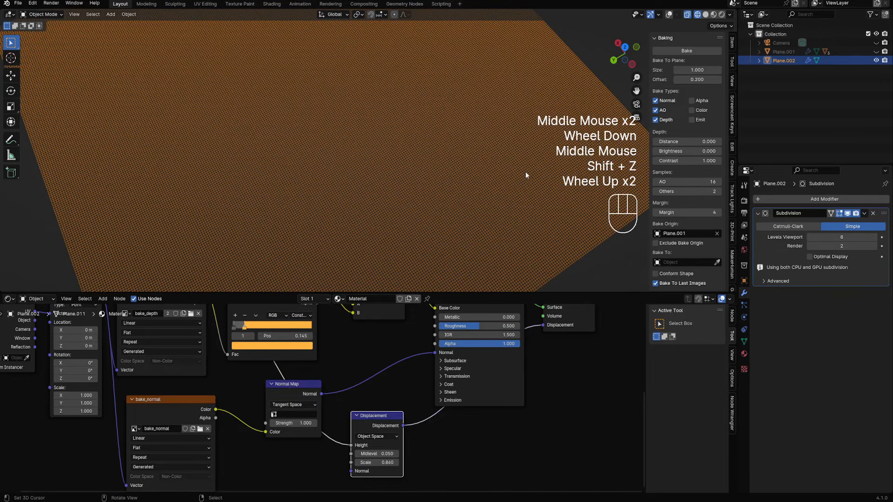
click(875, 238)
key(z)
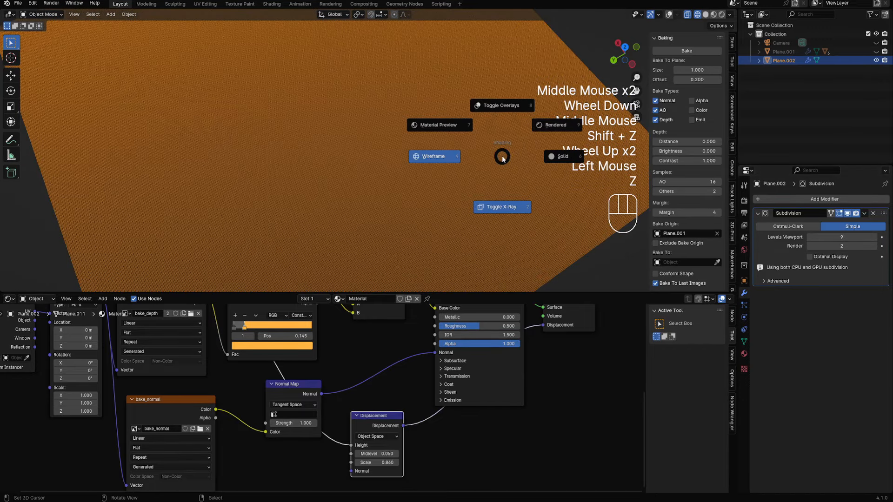
click(538, 126)
scroll(512, 140, down, 3)
mouse_move(512, 140)
middle_down()
mouse_move(468, 156)
mouse_move(523, 153)
middle_up()
Switch the viewport to solid shading and lower the plane's viewport subdivision level to 6 for a distant view.
key(z)
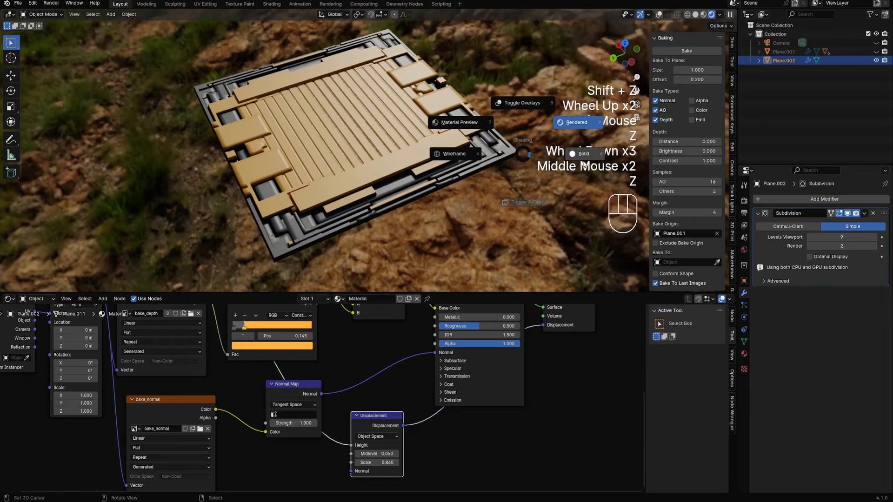
middle_click(585, 164)
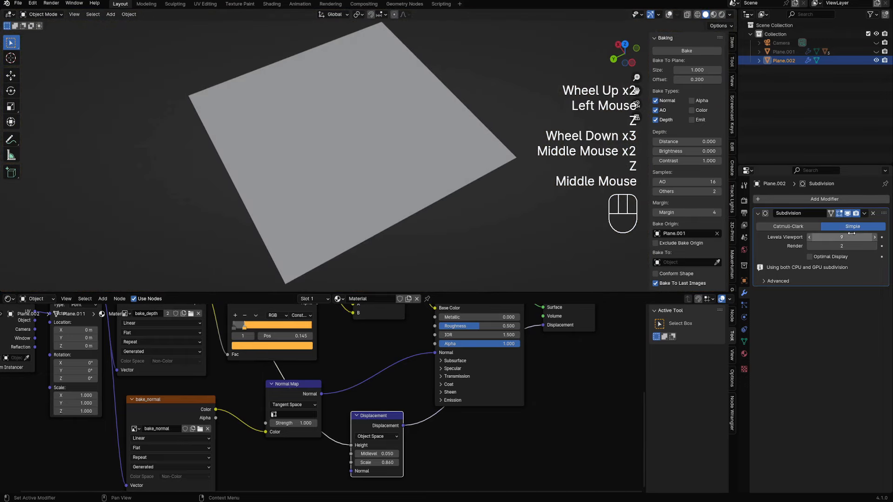
middle_drag(489, 186, 498, 193)
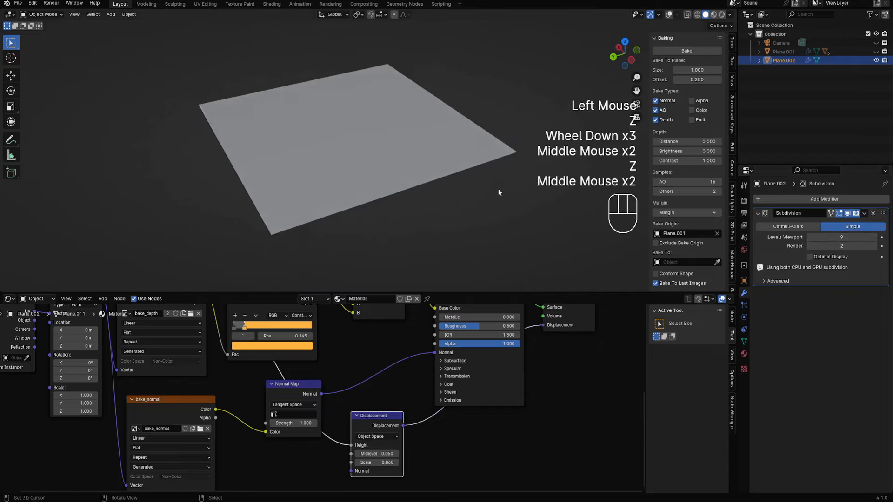
scroll(452, 120, up, 2)
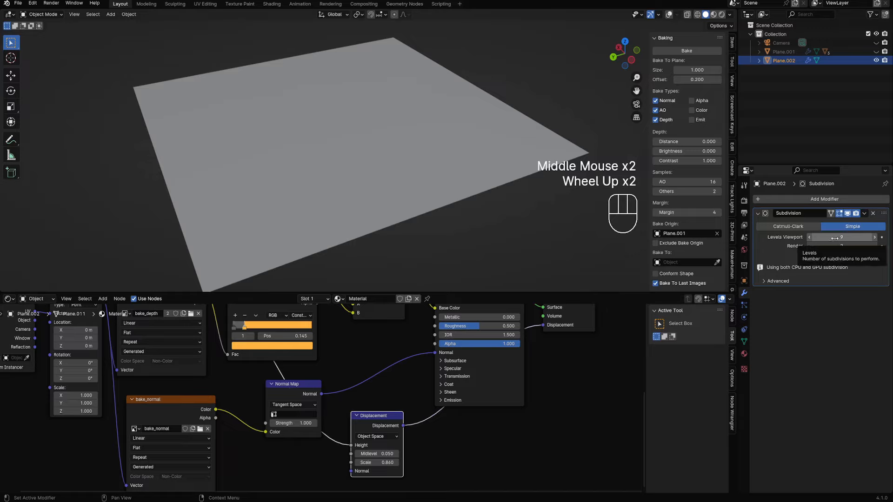
ctrl+scroll(835, 238, down, 1)
scroll(358, 113, down, 3)
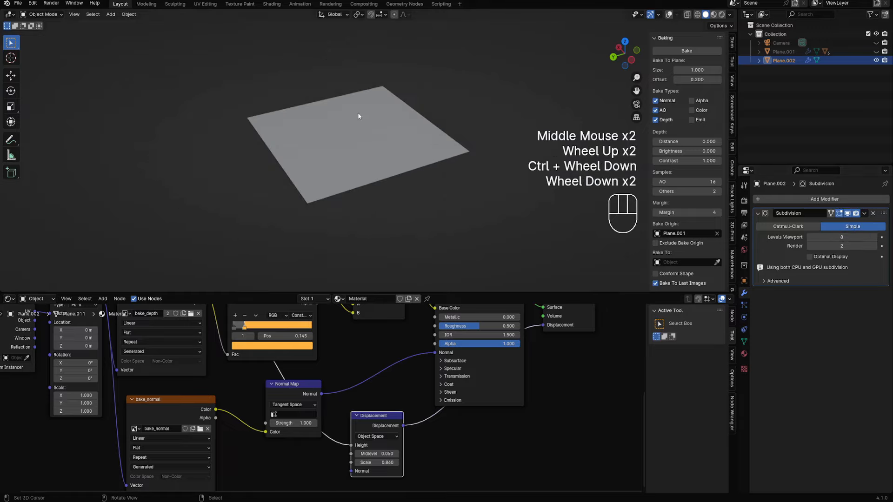
scroll(372, 132, down, 1)
shift+middle_drag(388, 140, 404, 149)
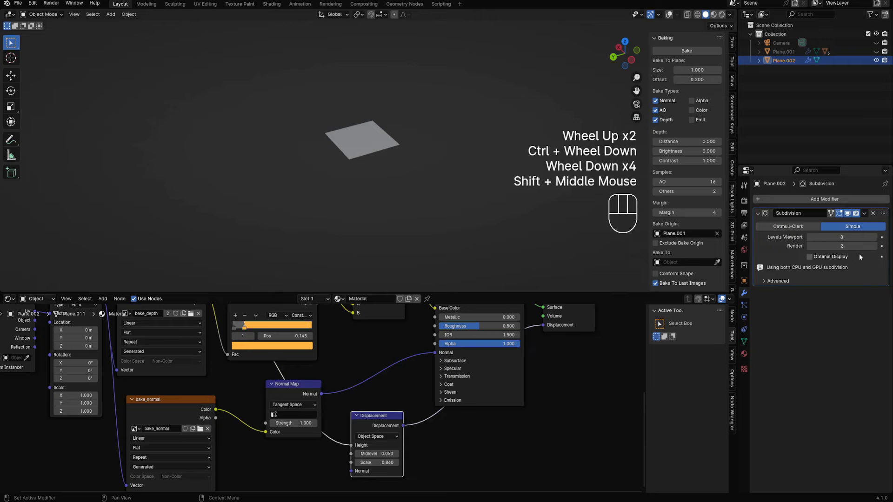
ctrl+scroll(840, 239, down, 1)
ctrl+scroll(840, 239, up, 1)
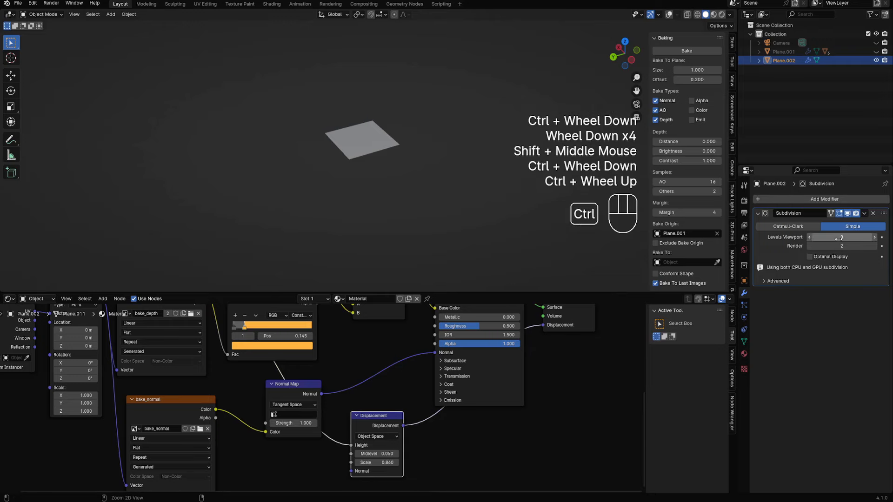
ctrl+scroll(839, 238, down, 1)
ctrl+scroll(839, 238, down, 1)
Return to rendered shading and examine how the displaced plane holds up from a distance at viewport subdivision levels 5 and 6.
key(z)
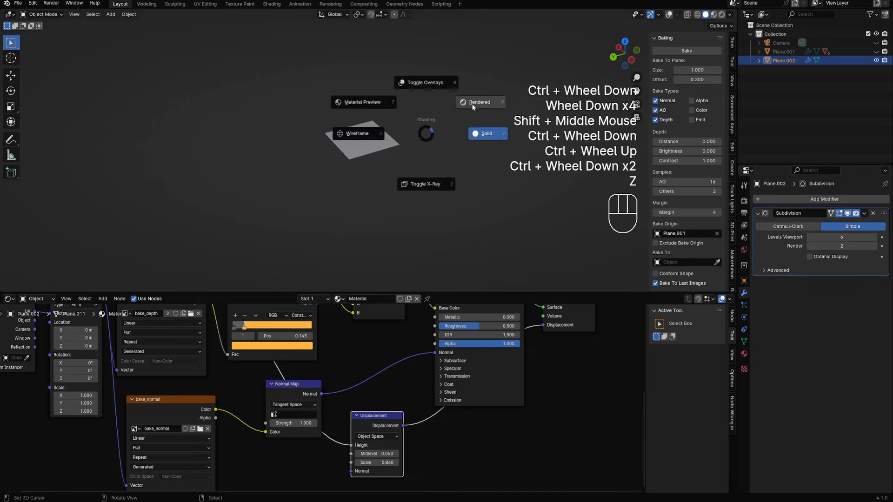
scroll(354, 139, up, 3)
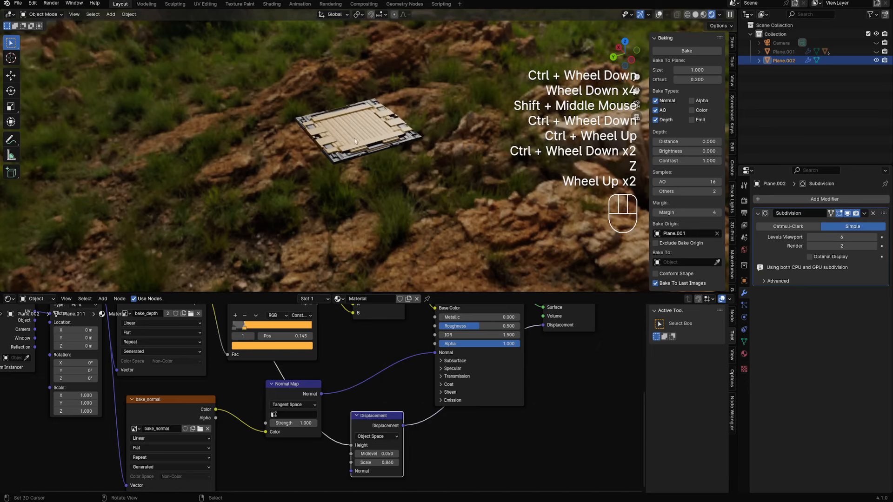
ctrl+scroll(841, 237, down, 1)
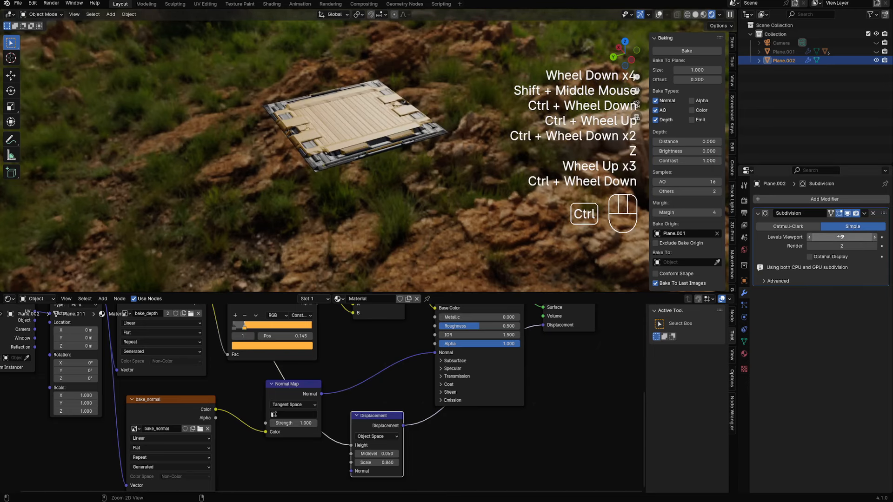
ctrl+scroll(841, 237, up, 1)
scroll(391, 113, down, 3)
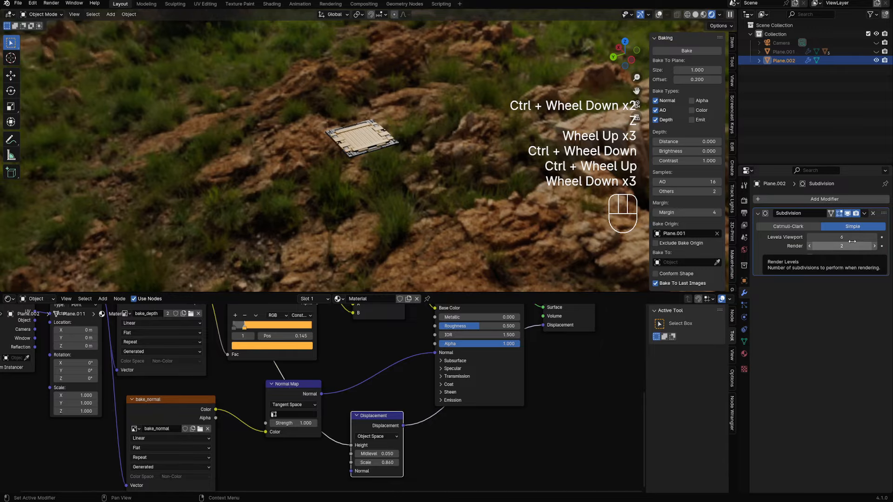
middle_drag(400, 130, 436, 102)
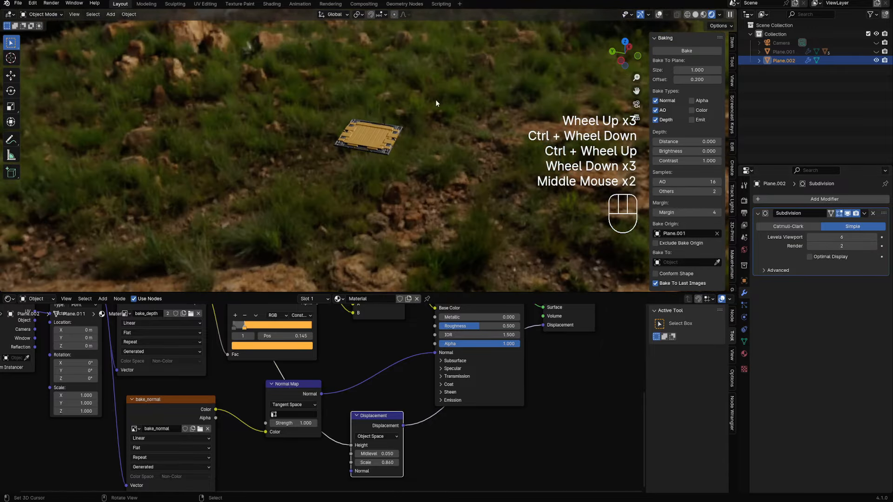
scroll(381, 151, up, 3)
middle_drag(380, 152, 453, 143)
scroll(453, 143, down, 1)
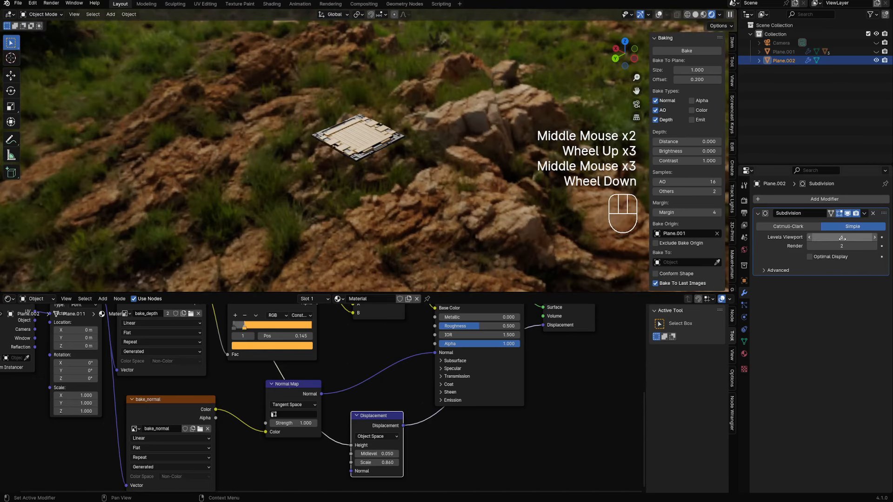
Lower the plane's viewport subdivision level to 1 and inspect the surface up close.
ctrl+scroll(839, 238, down, 3)
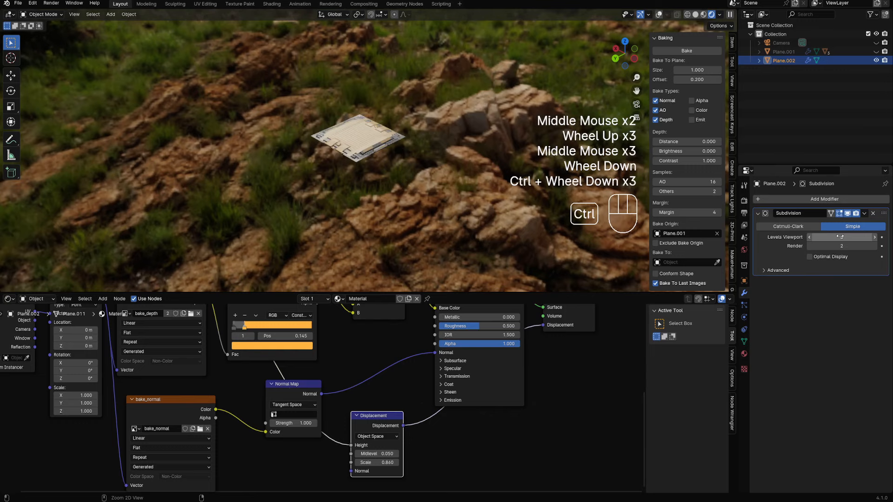
ctrl+scroll(840, 237, down, 1)
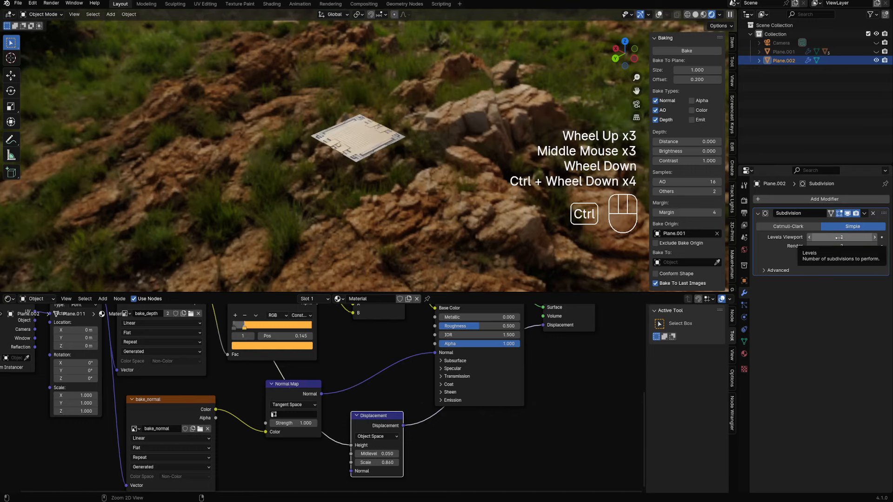
scroll(446, 165, up, 1)
middle_drag(444, 164, 454, 199)
scroll(389, 142, up, 1)
scroll(391, 145, up, 1)
scroll(455, 199, up, 1)
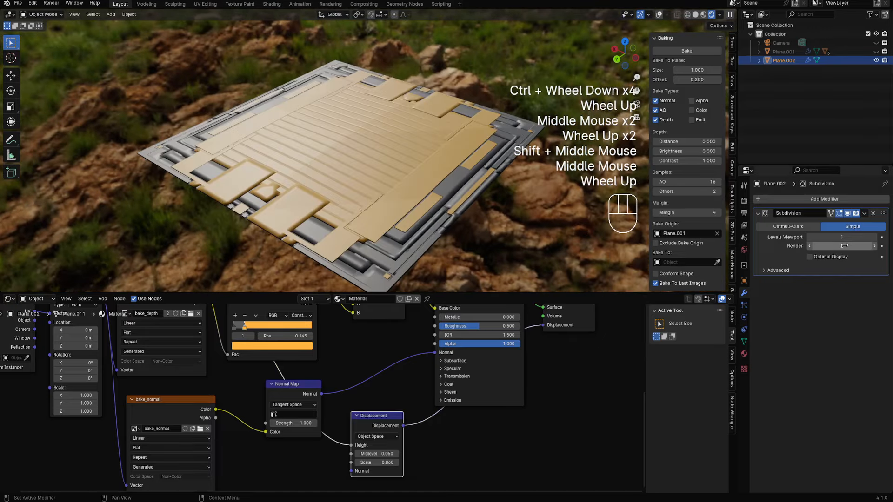
Raise the plane's viewport subdivision level back to 8 and check the displaced detail from another angle.
middle_drag(633, 200, 558, 186)
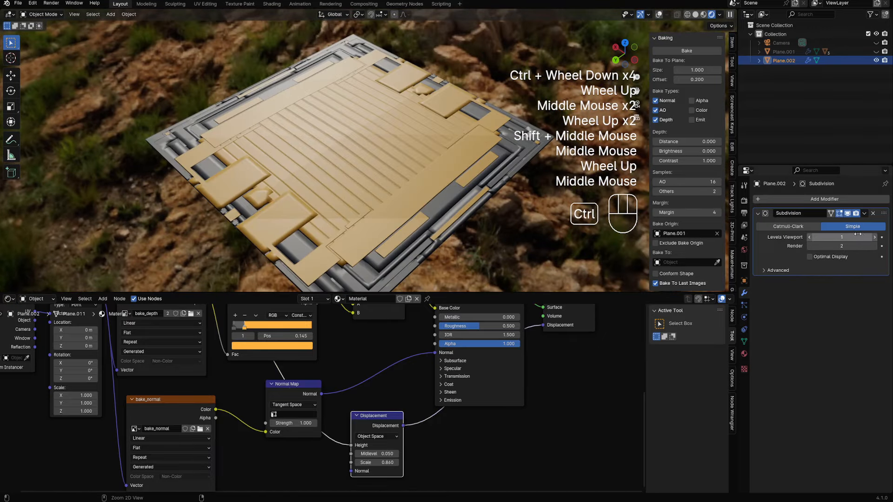
ctrl+scroll(856, 236, up, 6)
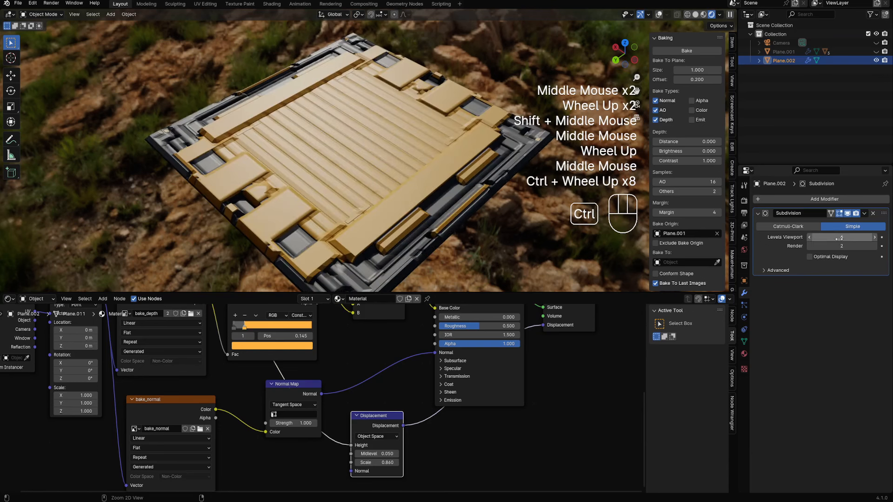
click(841, 238)
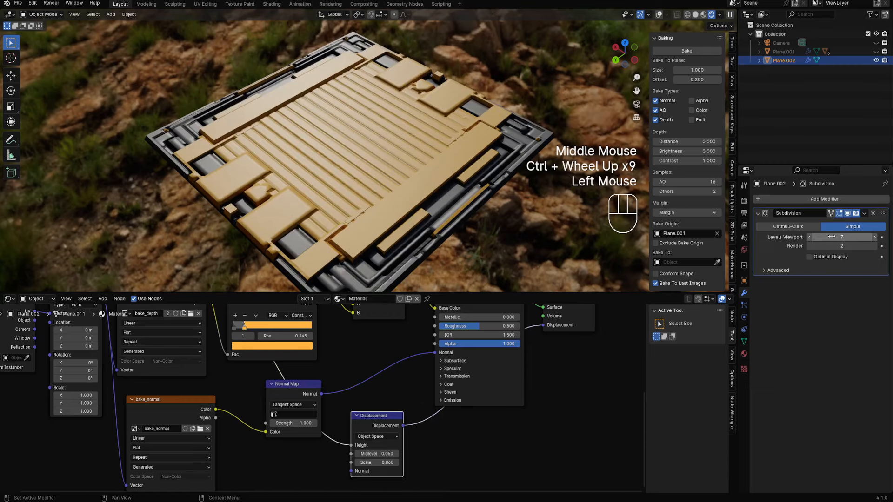
click(821, 236)
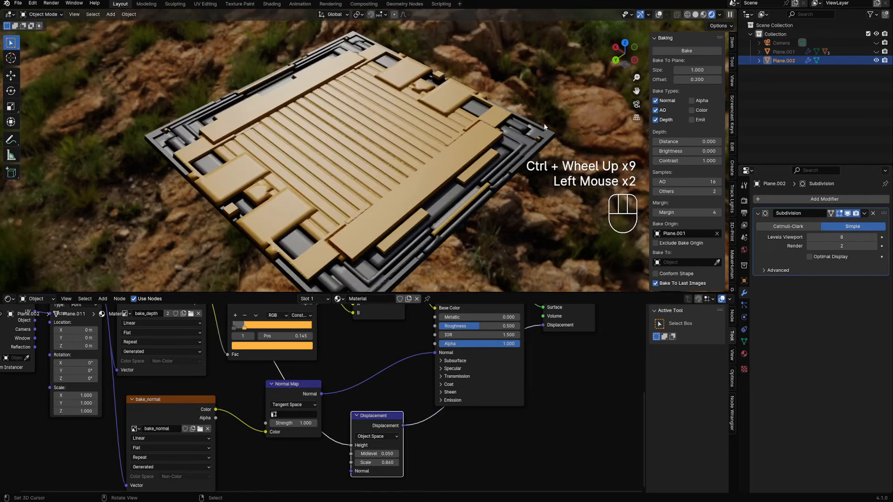
middle_drag(544, 124, 424, 125)
scroll(463, 142, down, 2)
scroll(424, 125, up, 2)
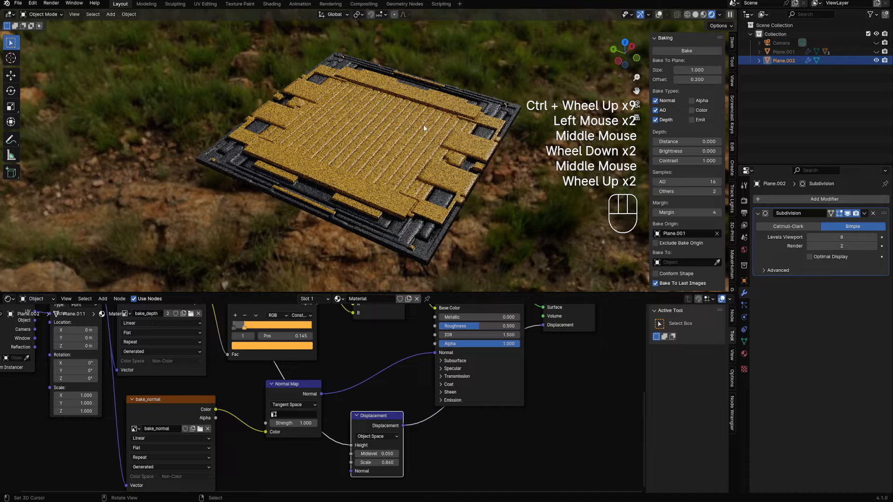
Set the Mapping node's scale to 3.000 on X, Y and Z to tile the baked maps across the plane.
middle_drag(397, 180, 289, 343)
scroll(454, 182, down, 1)
scroll(289, 343, up, 1)
click(264, 330)
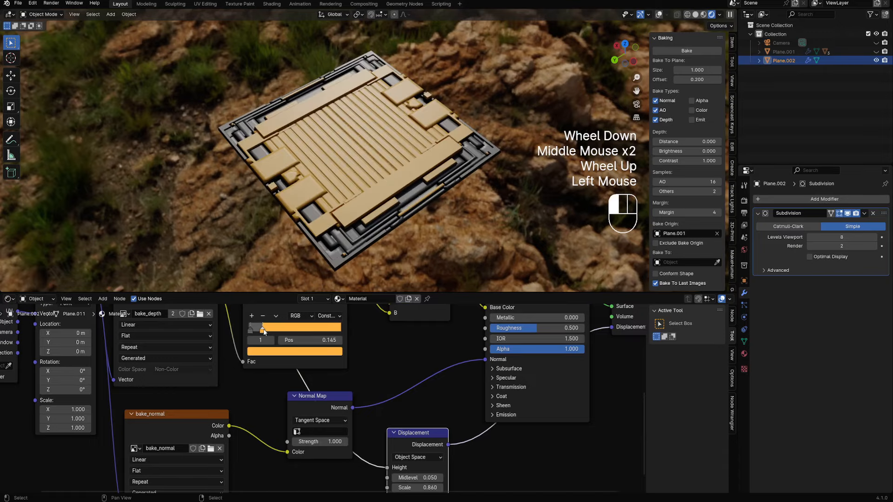
mouse_move(479, 168)
middle_down()
mouse_move(492, 158)
mouse_move(492, 174)
mouse_move(495, 162)
middle_up()
scroll(107, 418, down, 1)
middle_drag(107, 417, 225, 390)
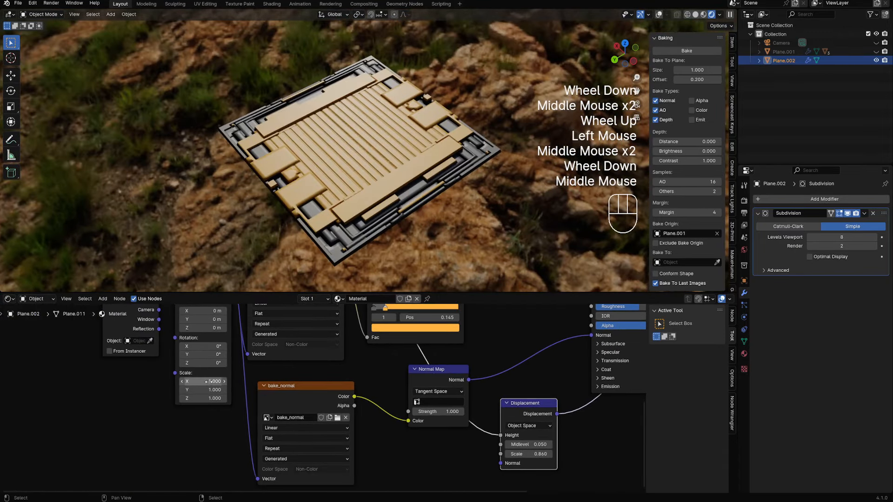
drag(209, 381, 223, 398)
scroll(441, 181, up, 2)
middle_drag(437, 183, 458, 163)
scroll(446, 173, down, 1)
Switch the viewport to solid shading and save the file.
key(z)
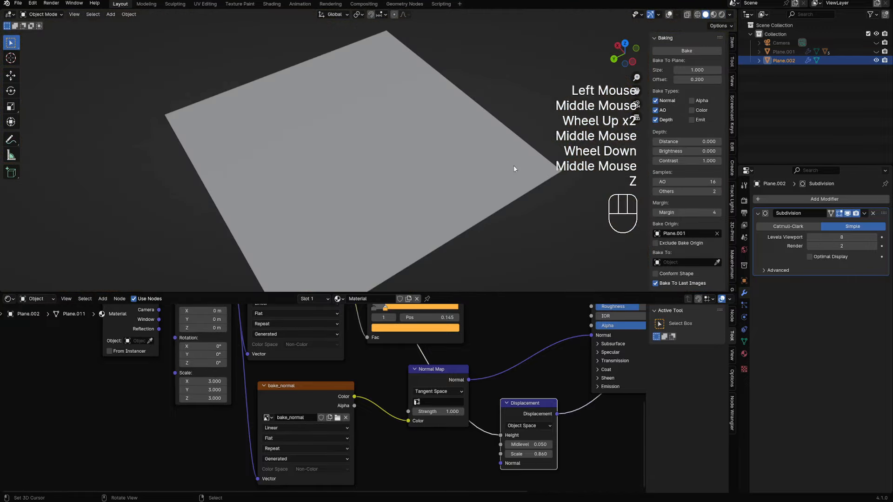
key(ctrl+s)
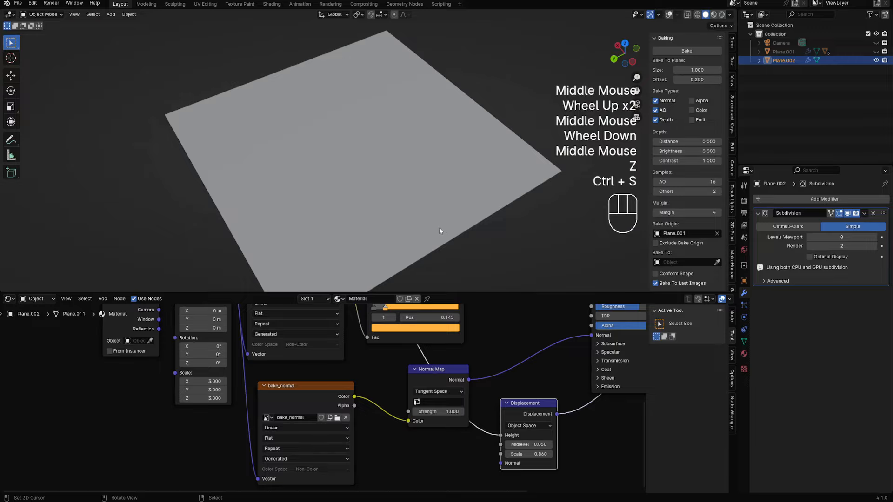
Set the Mapping node's scale to 1.000 on X, Y and Z and check the plane in rendered shading.
click(212, 382)
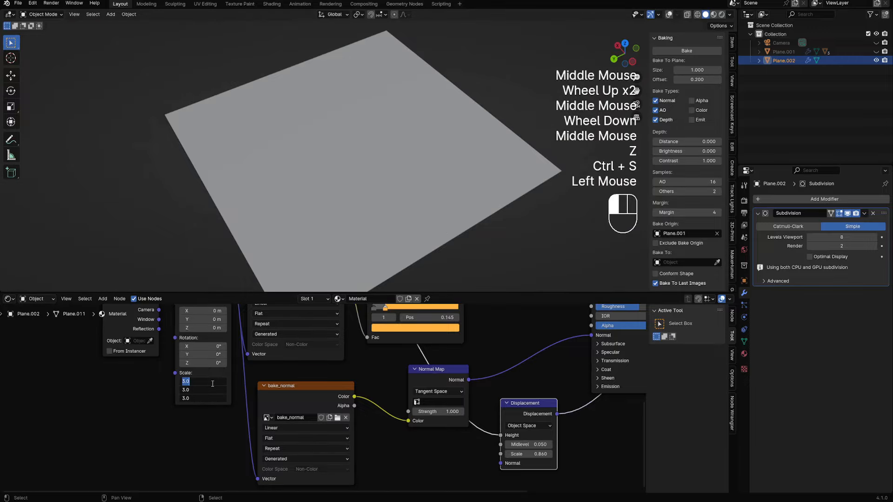
text(1)
key(Return)
key(z)
click(428, 138)
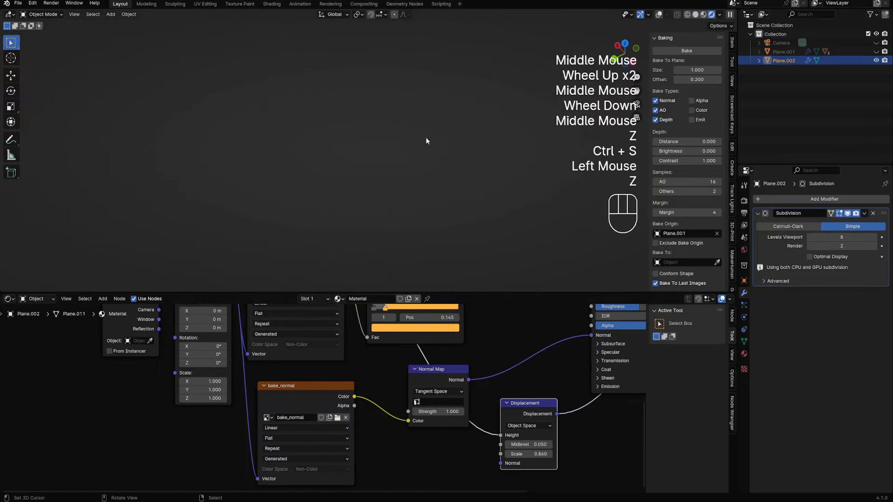
scroll(464, 178, down, 2)
mouse_move(427, 139)
middle_down()
mouse_move(460, 175)
mouse_move(432, 175)
middle_up()
shift+middle_drag(433, 176, 367, 169)
Add a mesh cube in solid shading and move it beside the plane.
key(z)
key(shift+a)
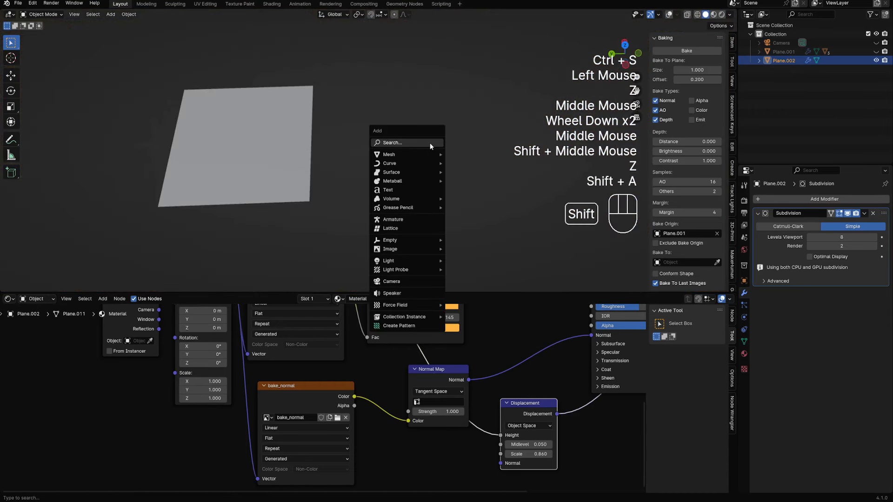
mouse_move(442, 155)
click(465, 187)
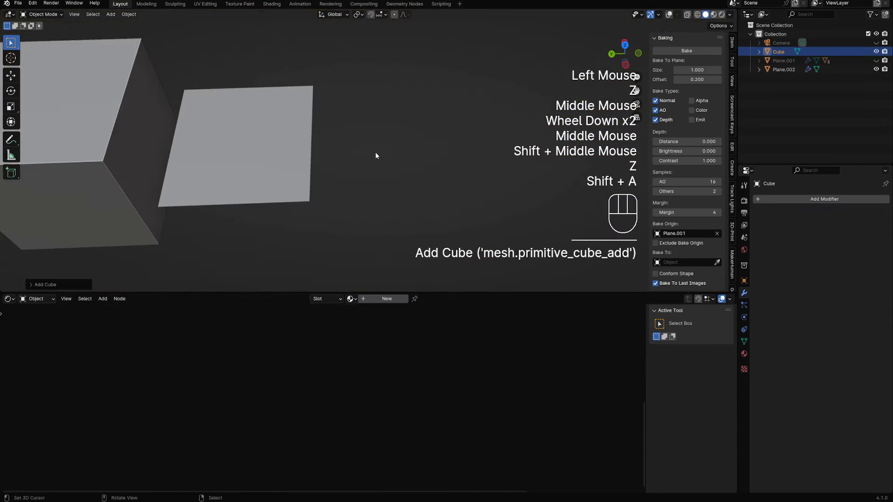
key(g)
click(729, 145)
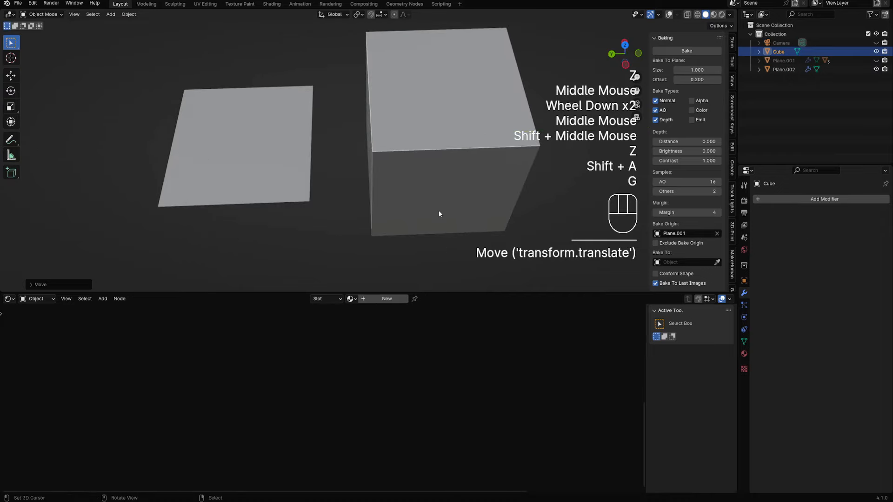
middle_drag(439, 211, 458, 143)
Select the cube and add a Subdivision modifier with viewport level 5.
right_click(437, 104)
middle_drag(437, 104, 409, 132)
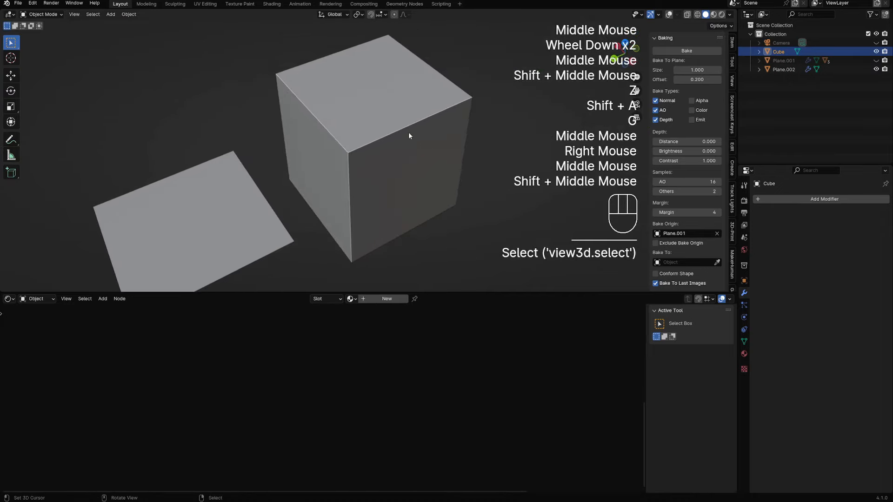
right_click(408, 132)
key(ctrl+3)
key(ctrl+4)
key(ctrl+5)
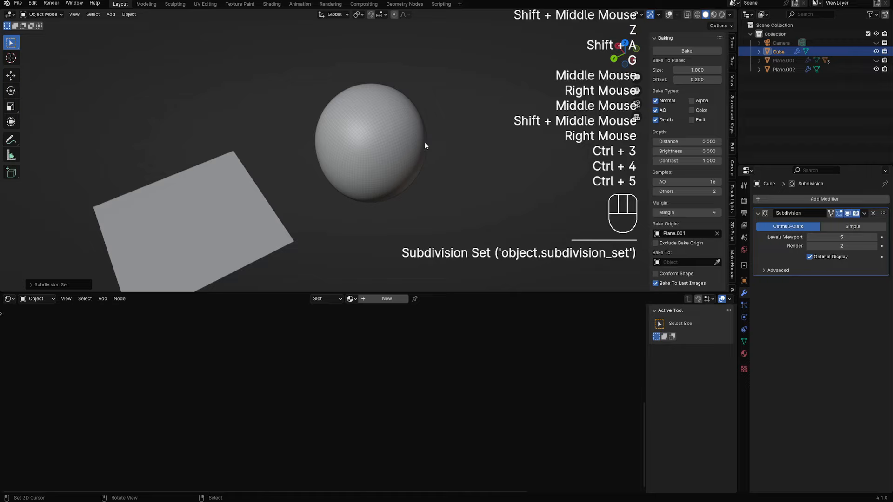
Set the cube's subdivision to Simple without Optimal Display and raise its viewport level to 6, checking the mesh density in wireframe.
click(856, 227)
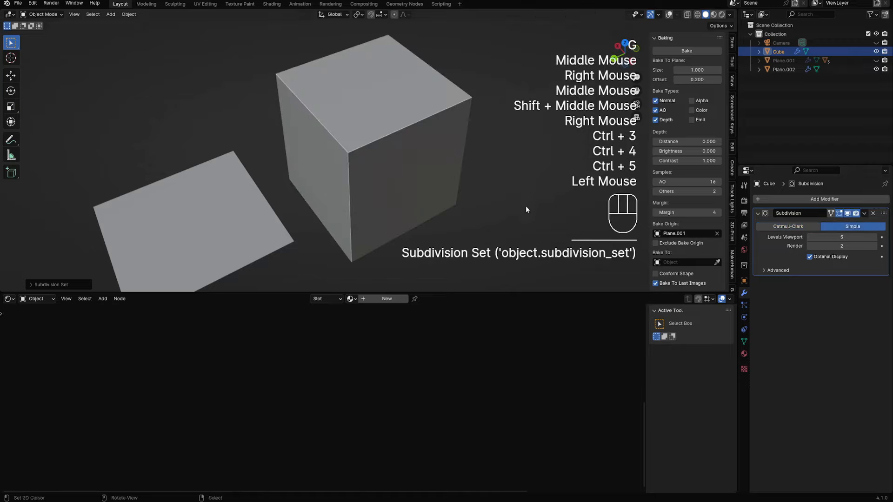
click(796, 228)
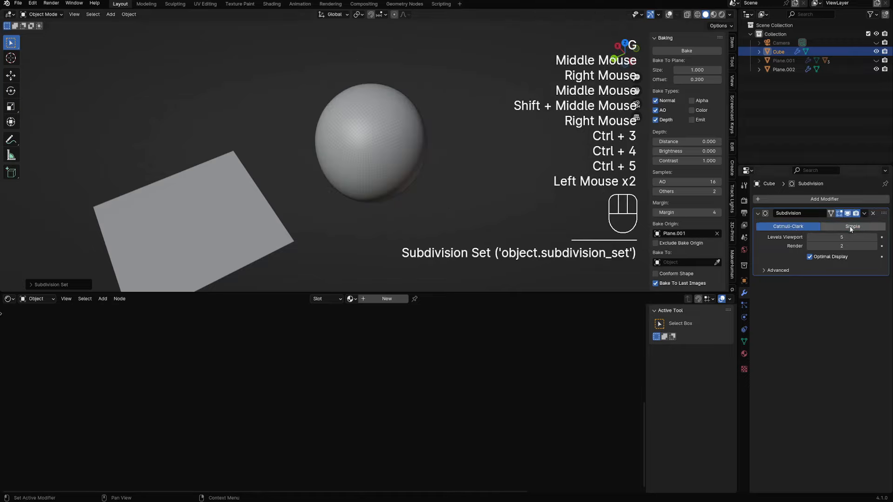
scroll(509, 159, up, 2)
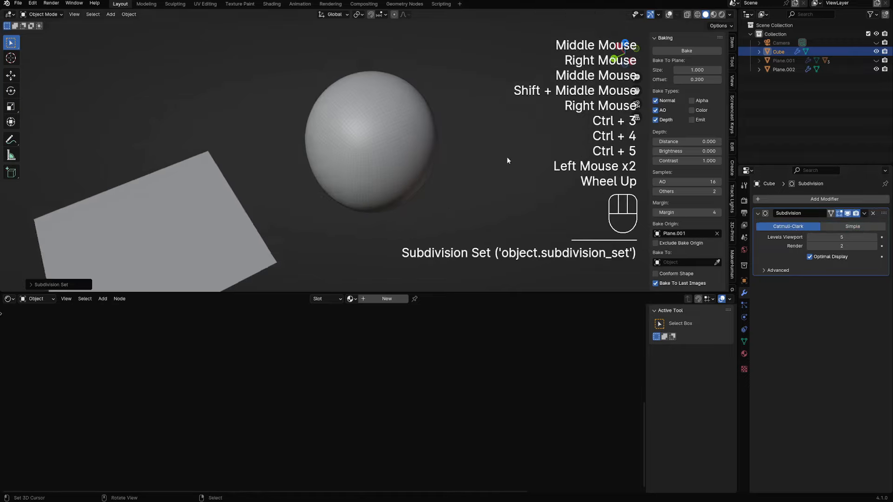
click(857, 227)
click(814, 259)
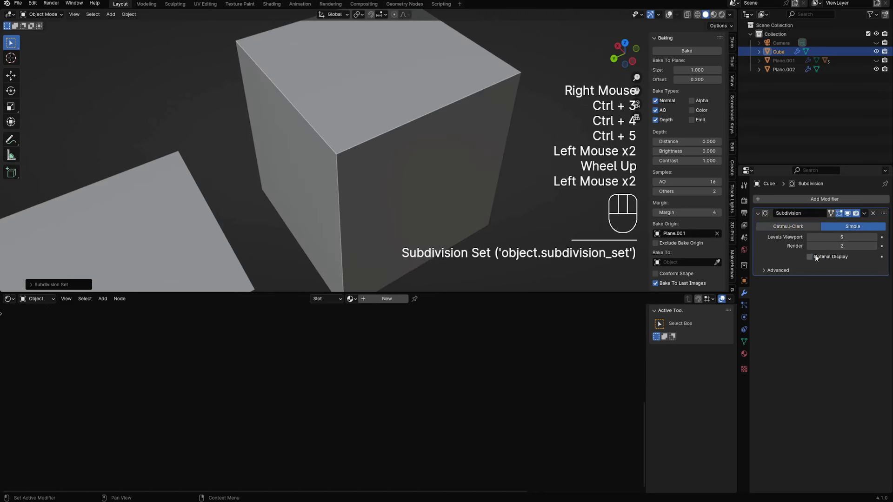
key(z)
key(shift+z)
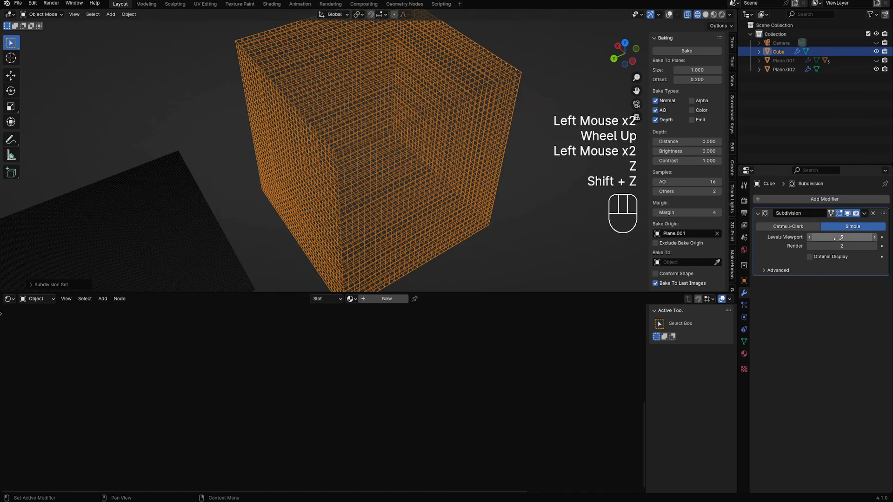
ctrl+scroll(839, 237, up, 2)
key(shift+z)
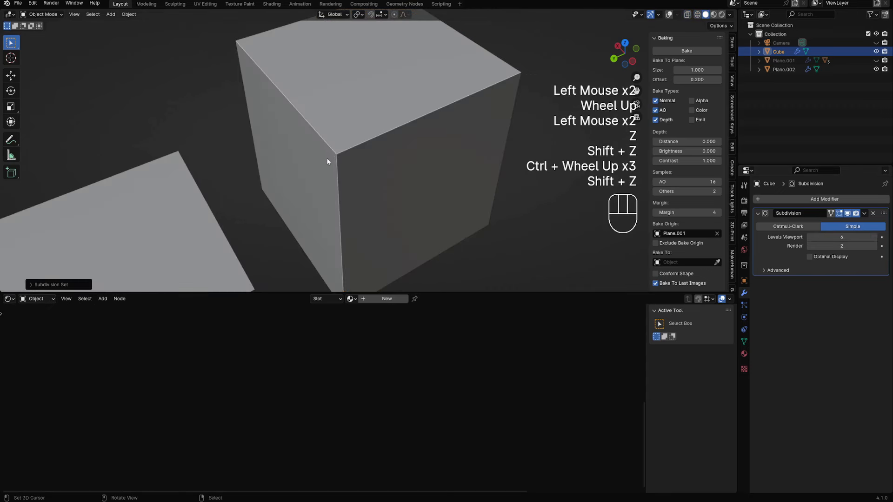
Assign the plane's material to the cube and switch the viewport to rendered shading.
right_click(186, 240)
drag(338, 299, 367, 216)
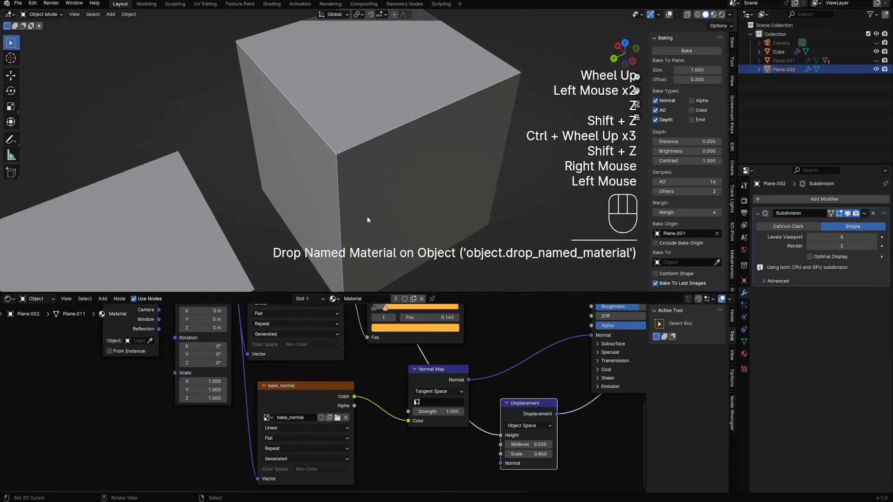
scroll(400, 154, down, 1)
key(z)
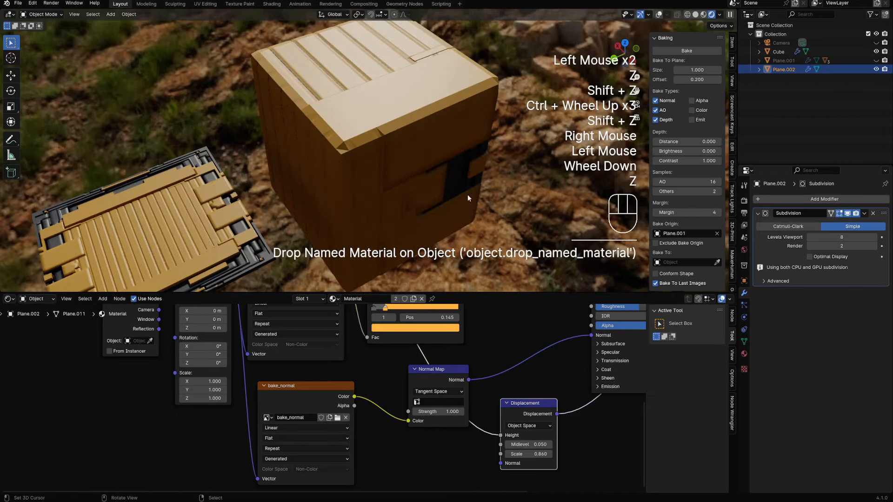
Enter edit mode on the cube with overlays shown and display its UV layout in the UV Editor.
middle_drag(467, 195, 420, 169)
right_click(414, 163)
key(Tab)
key(shift+alt+z)
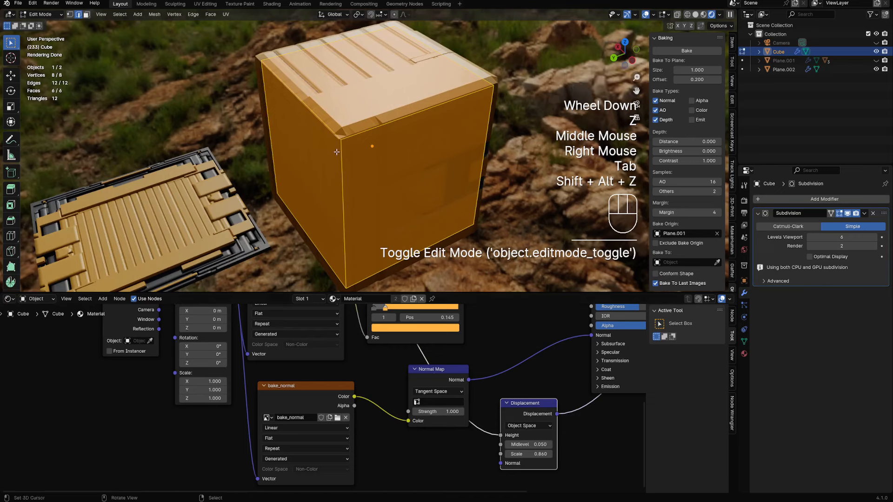
click(10, 299)
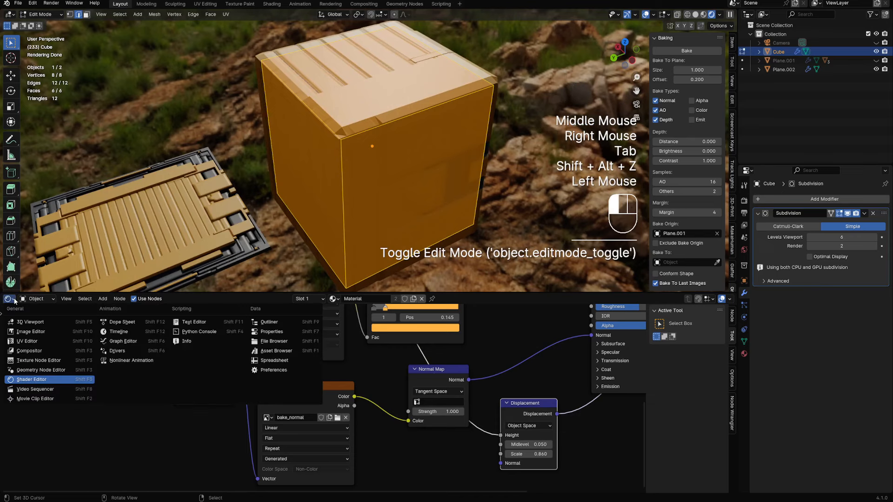
click(28, 341)
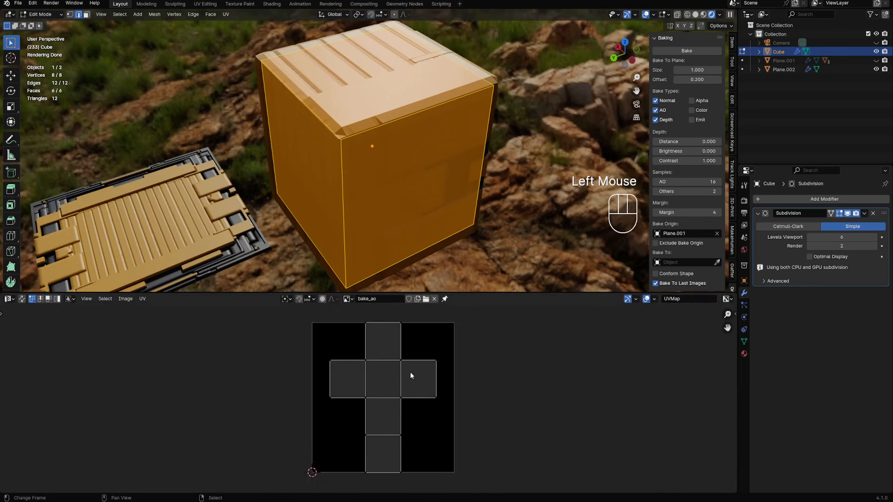
Select the plane and examine its UV layout in edit mode for comparison with the cube's.
middle_drag(234, 192, 226, 201)
key(Tab)
right_click(225, 202)
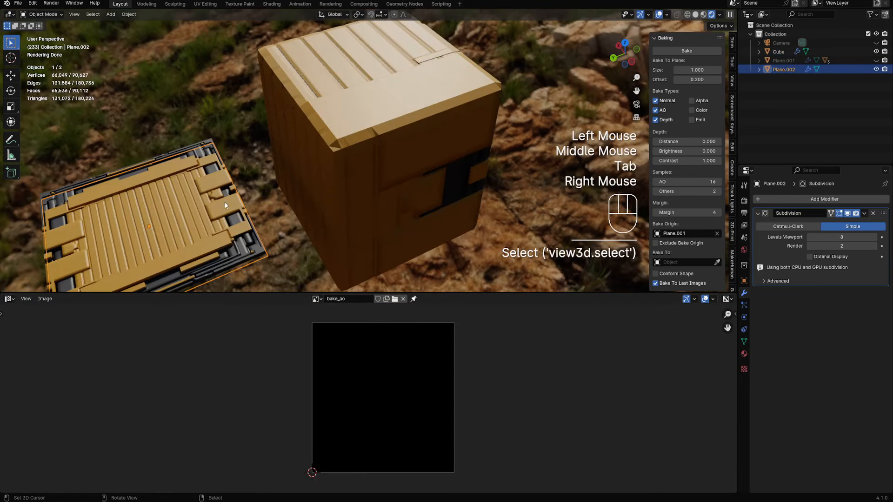
key(Tab)
key(Tab)
Reset the UVs of all the cube's faces so each one fills the whole texture.
right_click(442, 151)
key(Tab)
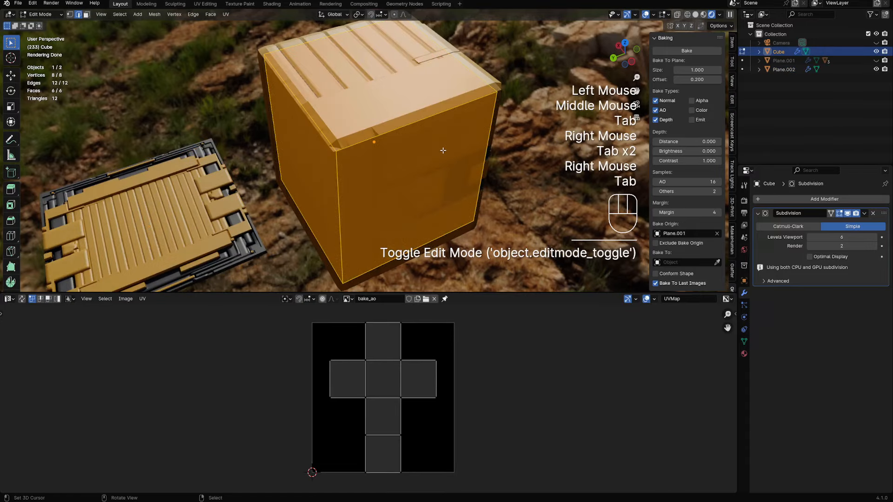
key(a)
key(u)
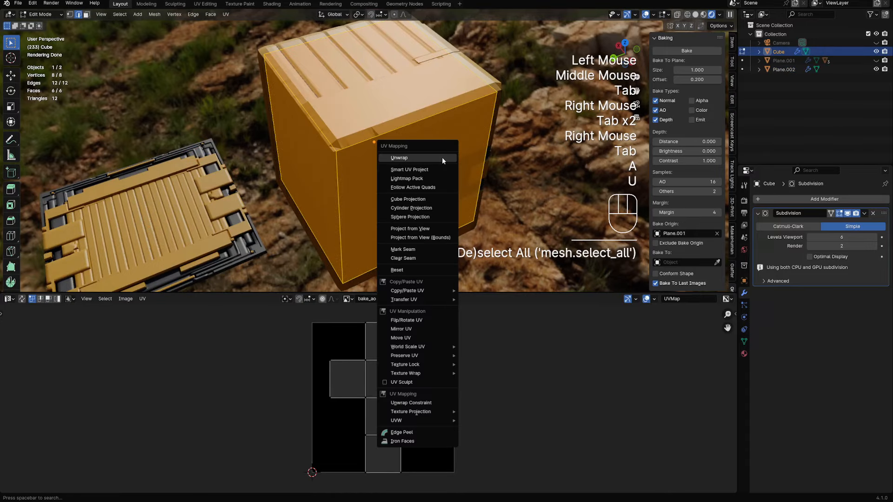
click(437, 269)
key(Tab)
Isolate the cube by hiding the unselected plane and frame it in the viewport.
middle_drag(436, 180, 469, 182)
right_click(410, 168)
key(shift+h)
scroll(454, 172, down, 1)
mouse_move(470, 181)
shift+middle_down()
mouse_move(487, 189)
mouse_move(468, 191)
shift+middle_up()
right_click(468, 192)
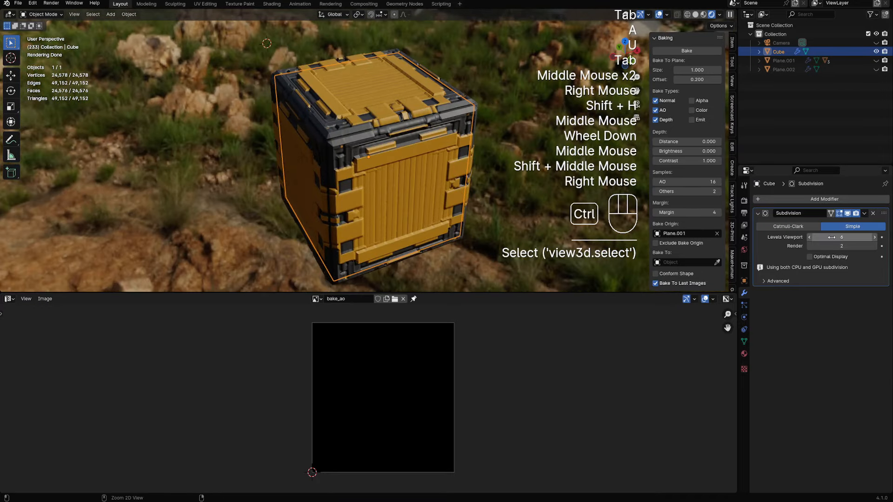
Set the cube's viewport subdivision level to 8.
ctrl+scroll(832, 237, up, 1)
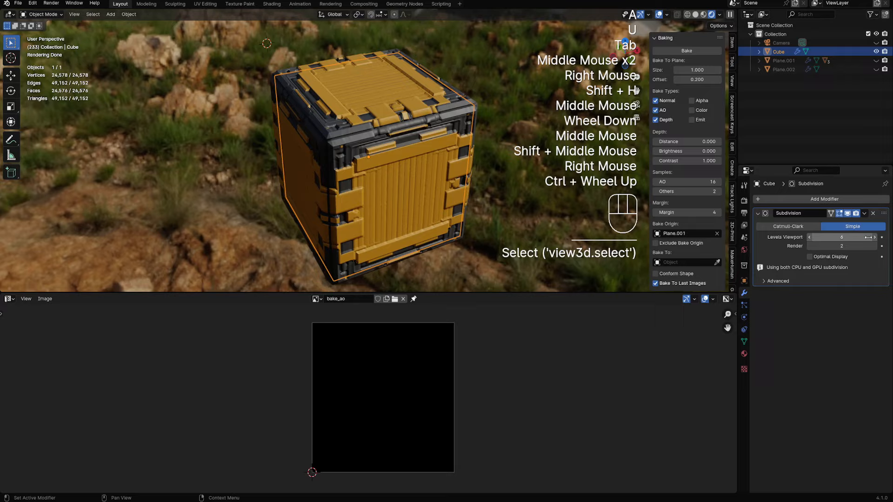
click(842, 239)
text(8)
key(Return)
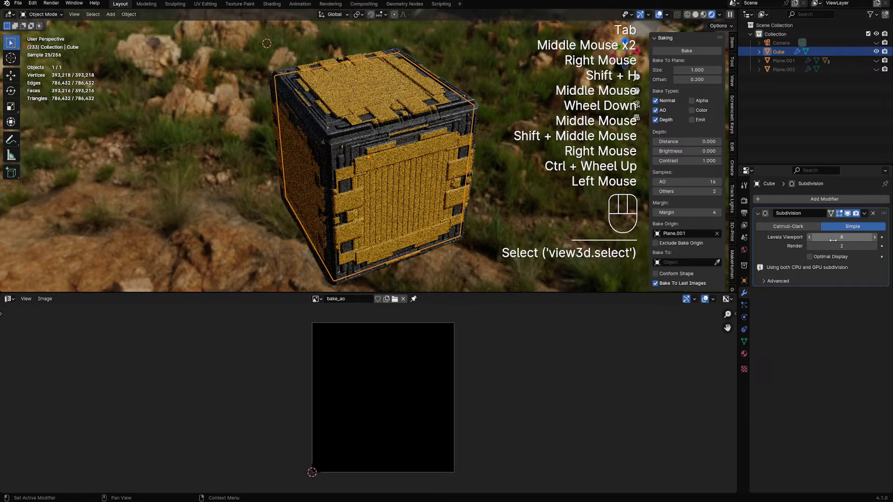
Examine the cube's displaced detail from several angles with overlays hidden, and check its base mesh and UVs in edit mode.
middle_drag(502, 195, 452, 187)
key(shift+alt+z)
scroll(450, 194, up, 1)
scroll(411, 163, down, 1)
middle_drag(410, 163, 417, 188)
scroll(445, 161, down, 1)
right_click(417, 188)
key(Tab)
key(shift+alt+z)
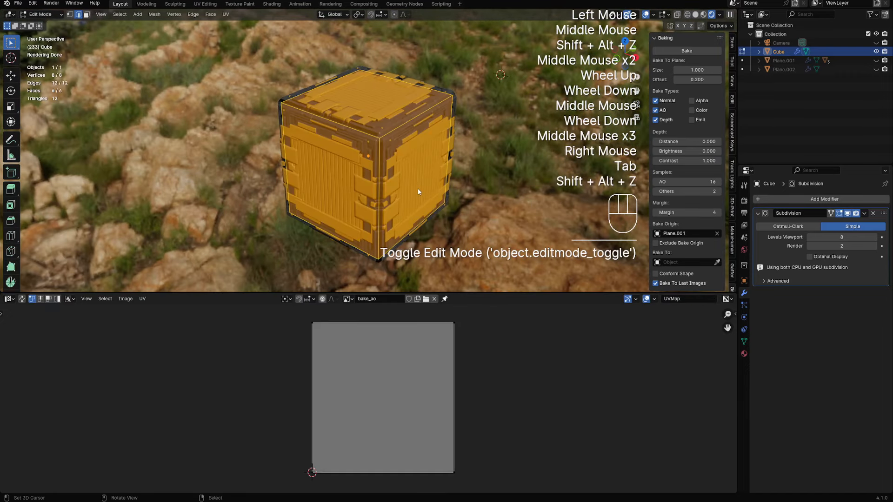
key(Tab)
View the cube from farther away and lower its viewport subdivision level to 0.
middle_drag(417, 191, 452, 184)
scroll(434, 179, down, 1)
scroll(408, 175, down, 2)
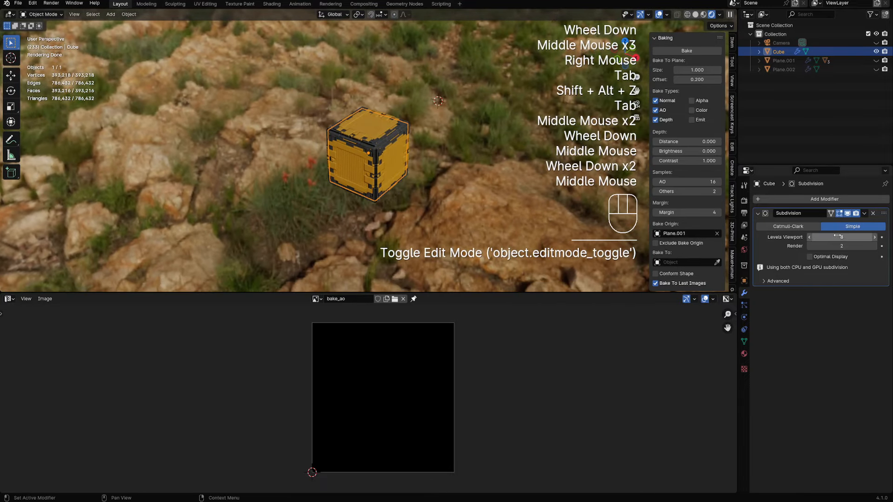
drag(838, 237, 812, 237)
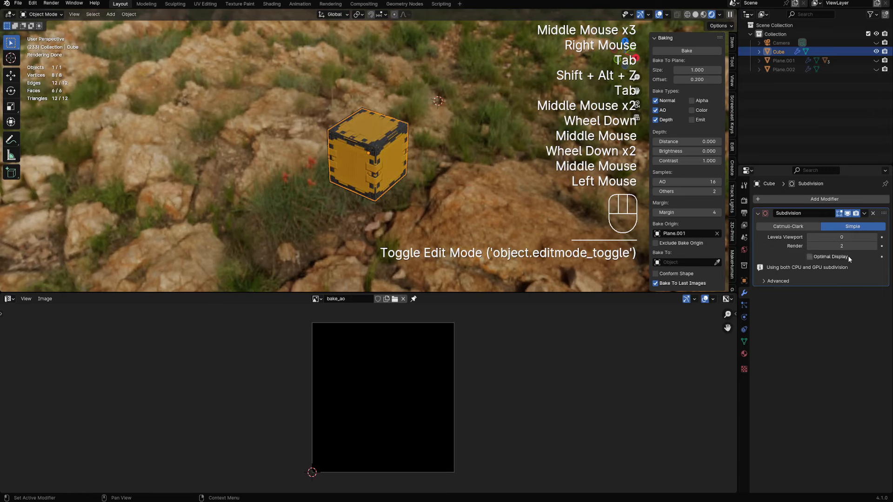
Hide the overlays and examine how the unsubdivided cube's surface detail reads at various viewing distances.
middle_drag(392, 232, 392, 182)
scroll(392, 183, down, 1)
key(shift+alt+z)
scroll(401, 200, up, 3)
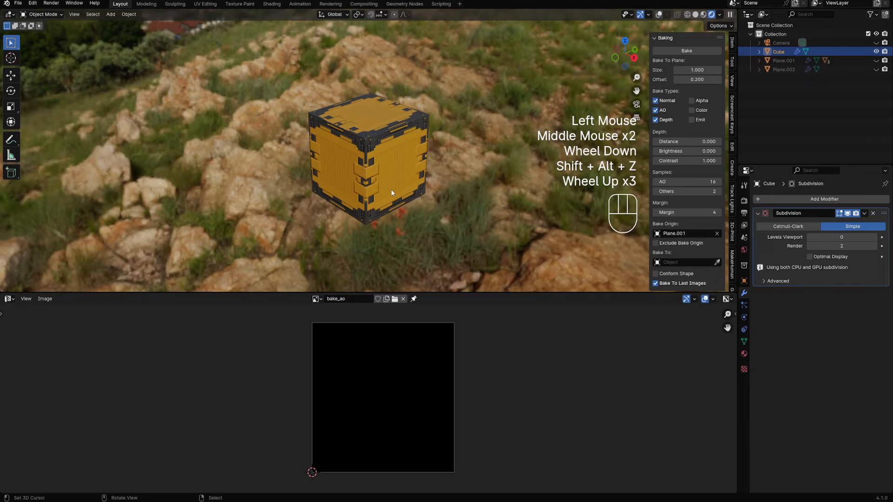
scroll(391, 192, up, 1)
scroll(388, 180, up, 1)
middle_drag(388, 179, 405, 199)
scroll(392, 232, down, 1)
scroll(392, 232, down, 2)
scroll(391, 203, up, 2)
scroll(372, 175, up, 1)
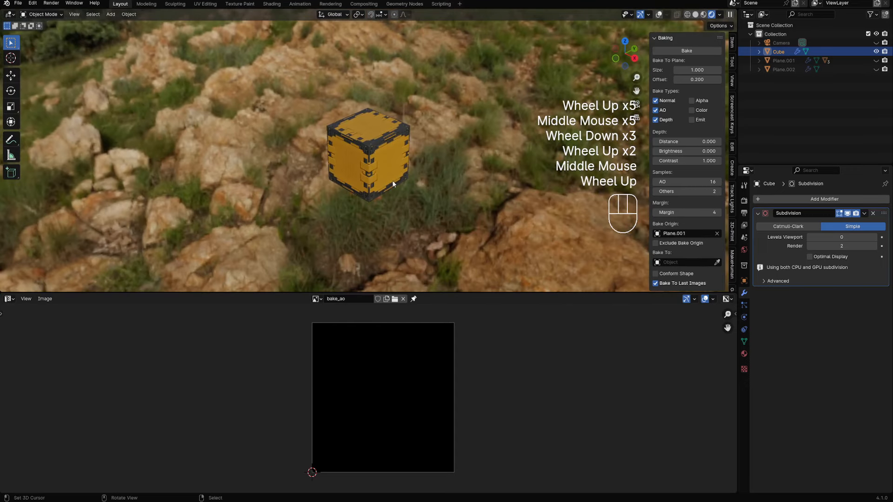
Inspect the unsubdivided cube's faces, corners and silhouette edges close up from different sides.
middle_drag(393, 184, 471, 180)
scroll(393, 179, up, 2)
scroll(393, 178, down, 1)
scroll(393, 178, up, 3)
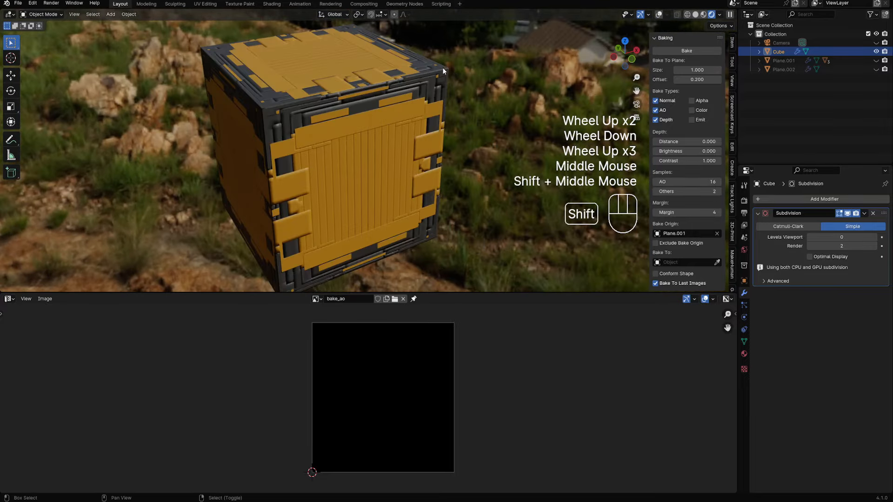
middle_drag(441, 155, 392, 97)
scroll(395, 138, down, 1)
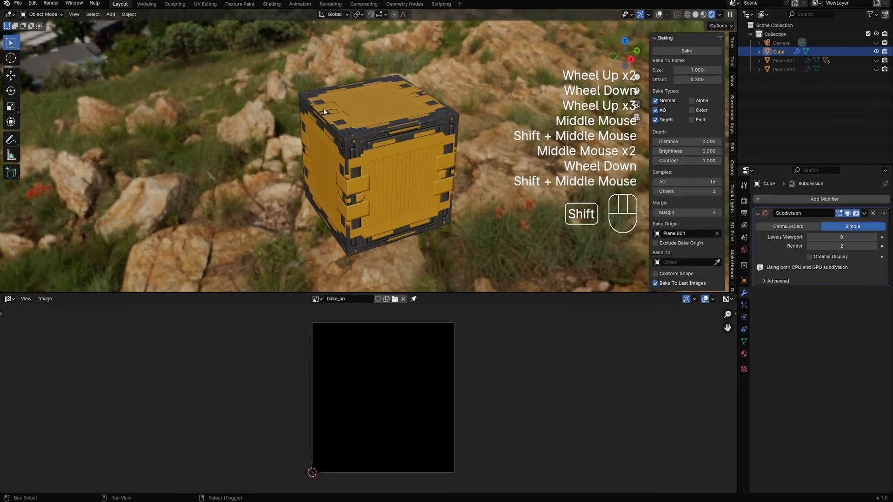
middle_drag(462, 121, 485, 184)
scroll(419, 189, up, 1)
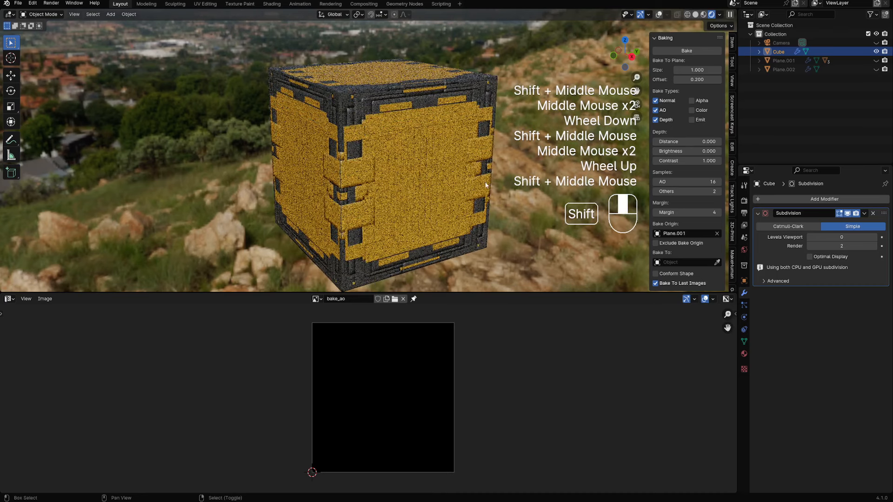
Restore the cube's viewport subdivision level to 8 and check the displaced edges from another angle.
click(857, 236)
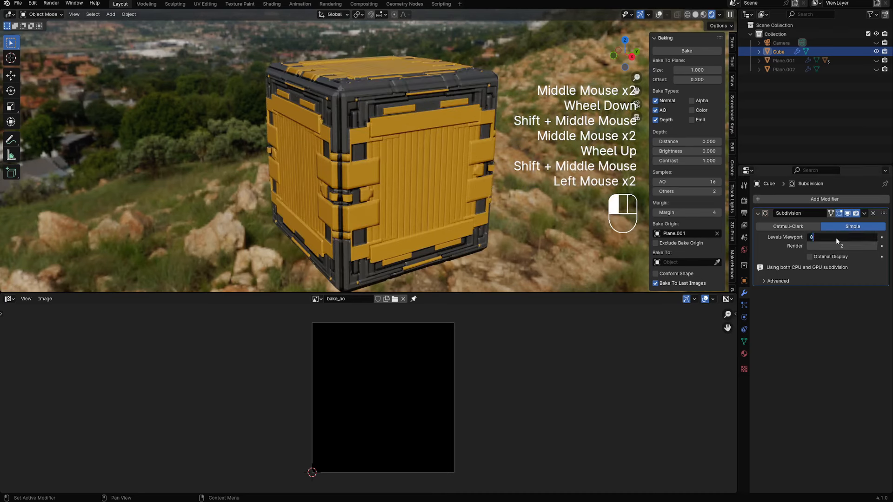
key(Return)
scroll(433, 132, down, 1)
middle_drag(433, 132, 462, 159)
middle_drag(409, 177, 456, 155)
scroll(456, 155, down, 1)
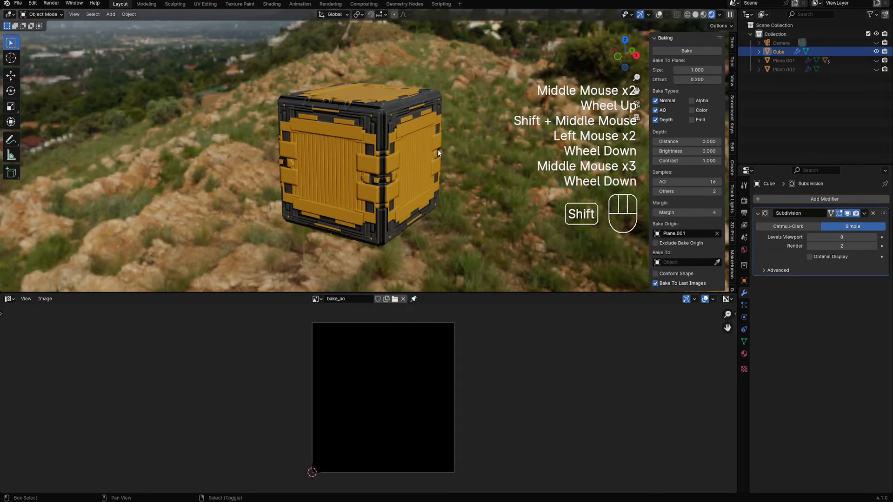
Duplicate the cube twice along the Y axis to form a row of three displaced cubes.
key(shift+d)
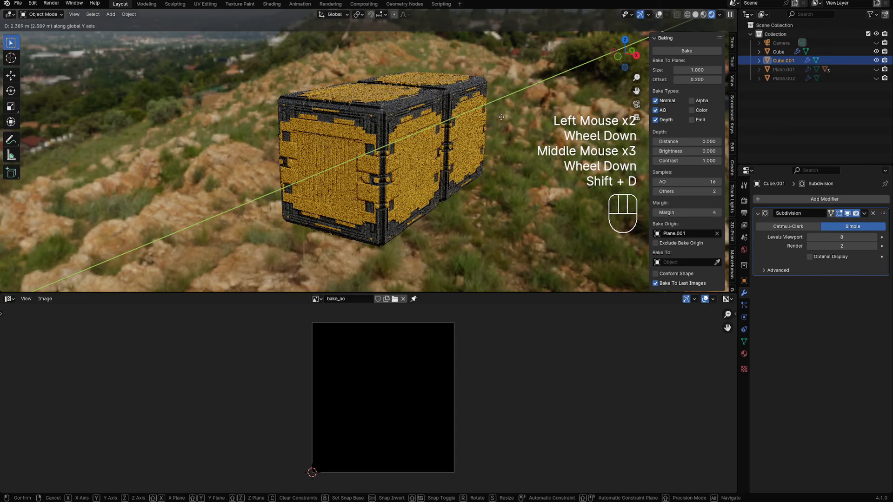
click(491, 127)
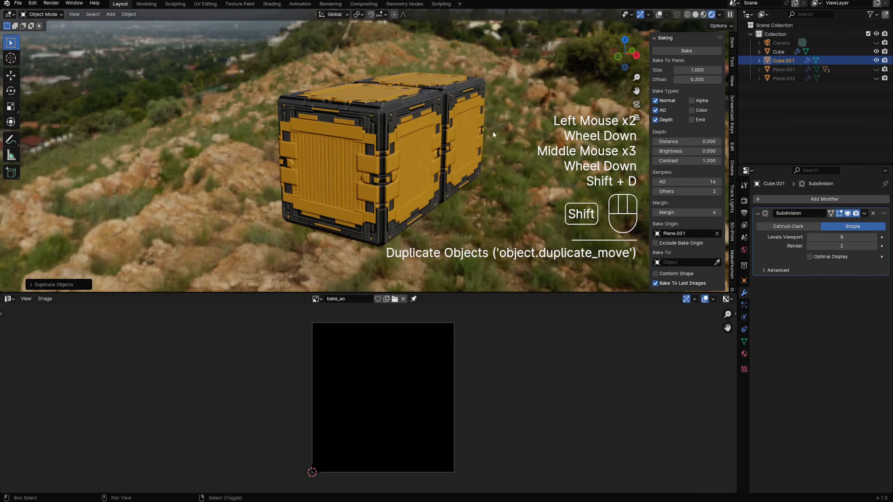
key(shift+d)
key(y)
click(509, 135)
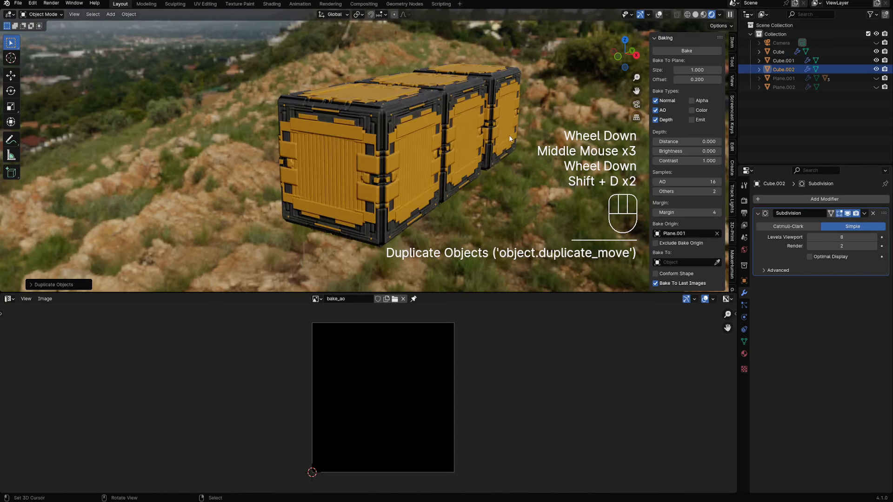
scroll(509, 135, up, 1)
middle_drag(509, 135, 527, 120)
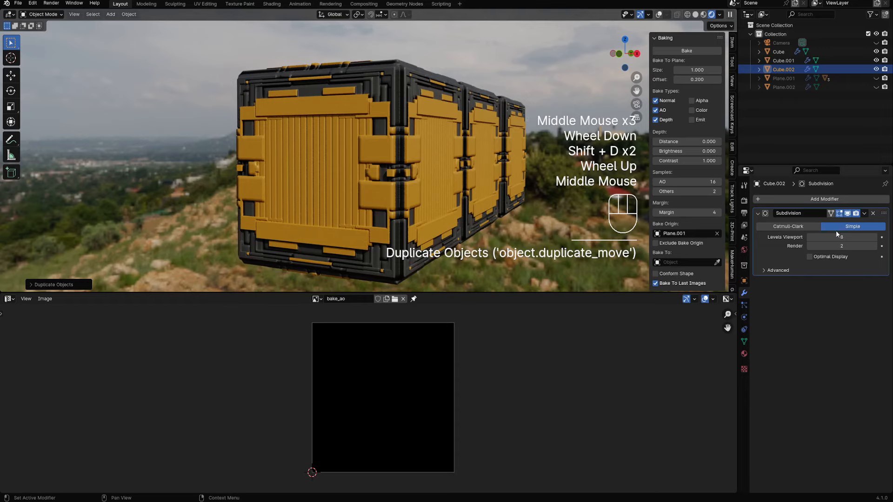
Set the farthest duplicate cube's viewport subdivision level to 6 and view the whole row from above.
ctrl+scroll(838, 235, down, 2)
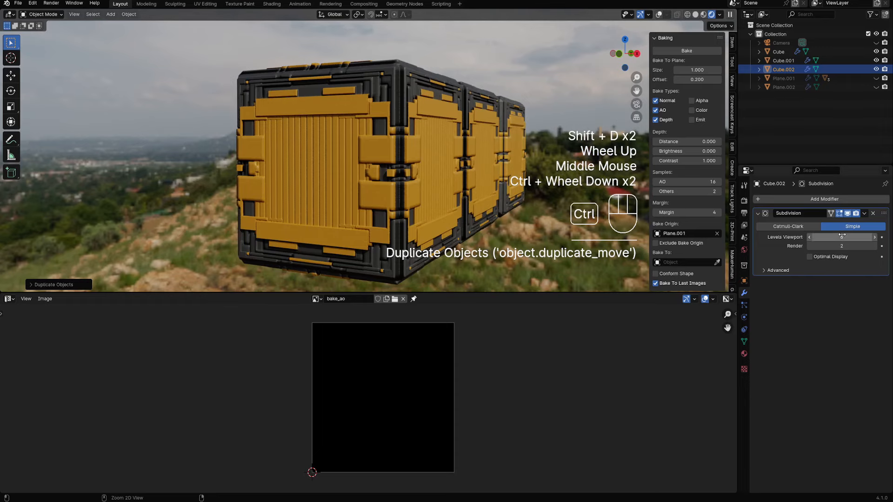
ctrl+scroll(842, 235, up, 1)
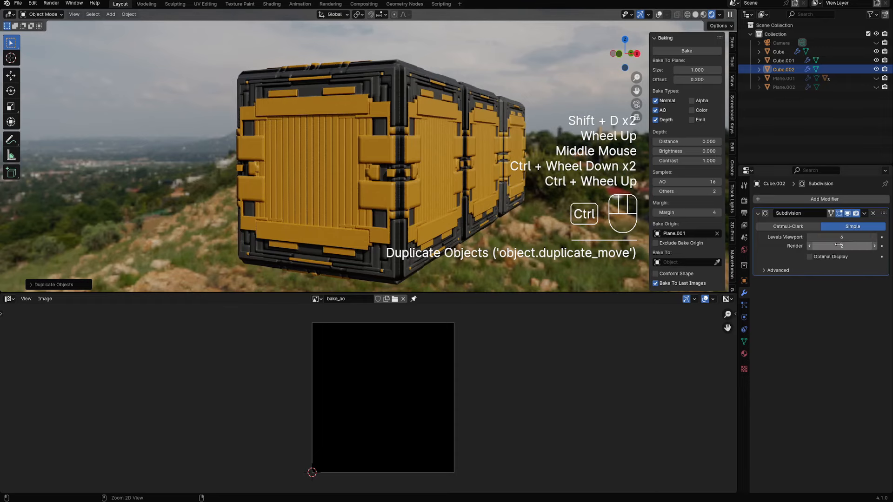
middle_drag(419, 177, 512, 135)
scroll(465, 153, down, 3)
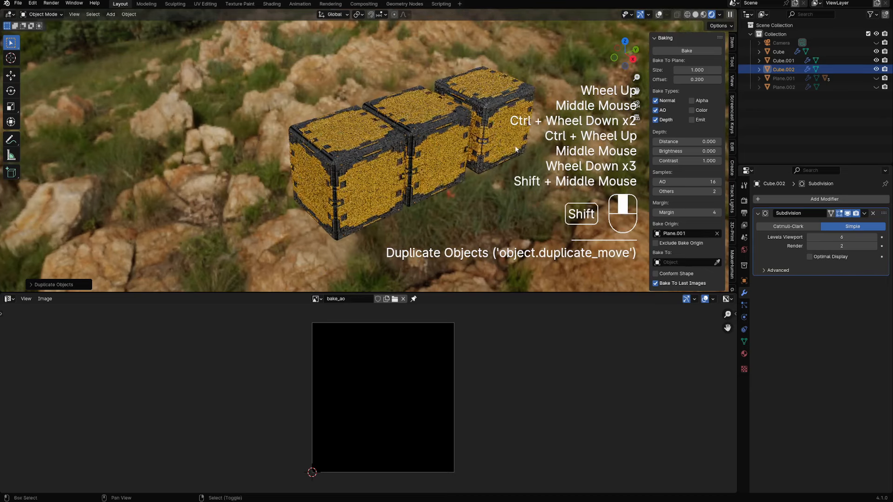
Delete the two duplicate cubes, keeping only the original.
right_click(513, 133)
key(x)
click(513, 133)
right_click(449, 135)
key(x)
click(449, 133)
scroll(449, 133, up, 1)
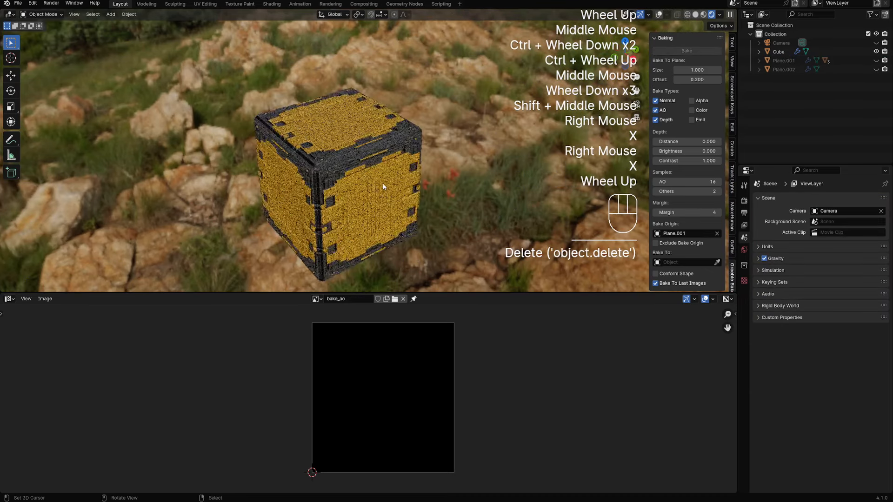
Select the original cube and show its material nodes around the Displacement node in the lower editor area.
middle_drag(449, 133, 456, 214)
right_click(388, 185)
right_click(409, 211)
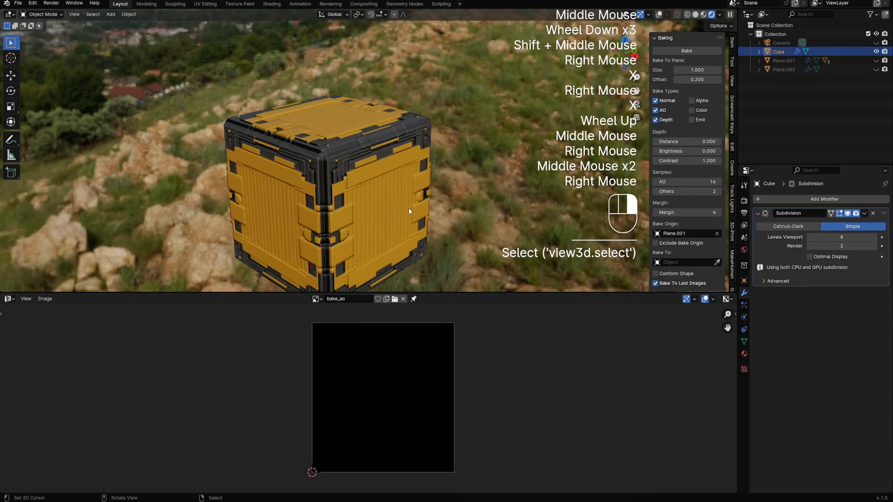
click(9, 298)
click(28, 374)
middle_drag(526, 385, 346, 441)
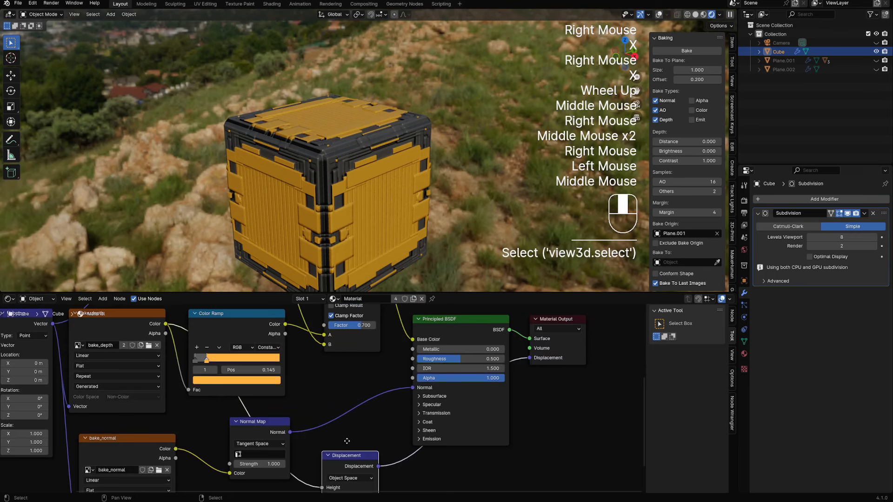
middle_drag(372, 492, 381, 427)
Try the cube without displacement by cutting the Displacement node's link to the Material Output, and undo the cut.
click(367, 436)
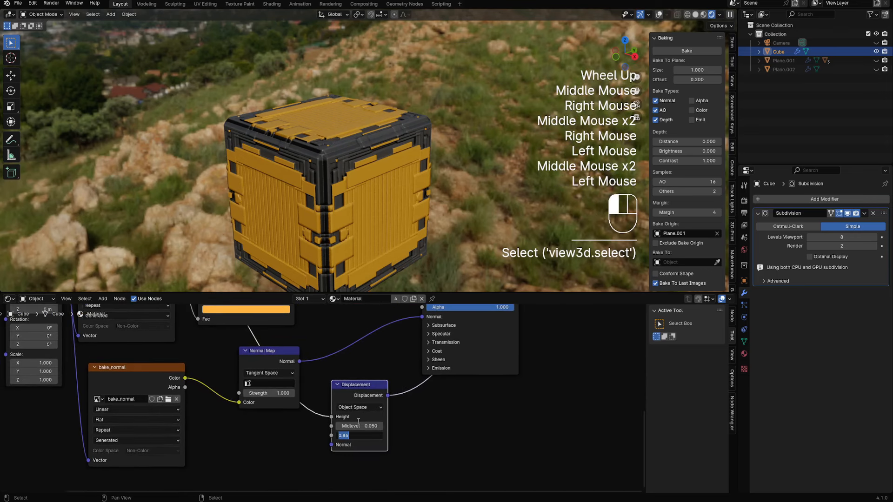
middle_drag(448, 380, 419, 418)
mouse_move(383, 407)
ctrl+right_down()
mouse_move(441, 462)
mouse_move(468, 466)
ctrl+right_up()
middle_drag(393, 144, 370, 220)
scroll(482, 191, up, 1)
scroll(459, 182, down, 1)
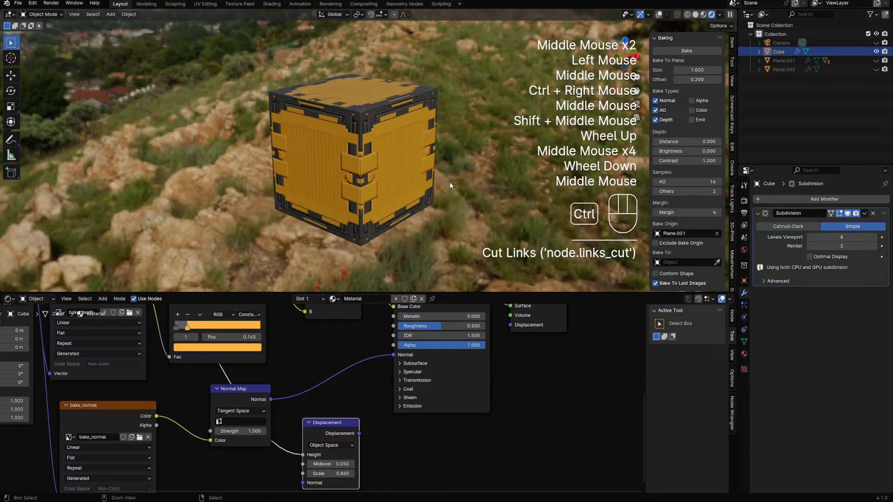
key(ctrl+z)
Set the Mapping node's X, Y and Z scale to 2 and examine the tiled panels on the cube.
middle_drag(83, 438, 267, 397)
scroll(266, 398, up, 1)
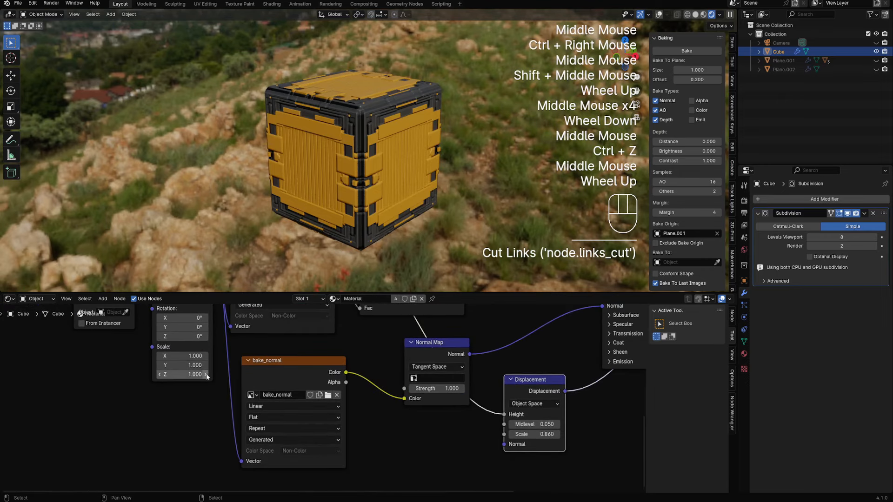
drag(181, 356, 181, 375)
text(2)
key(Return)
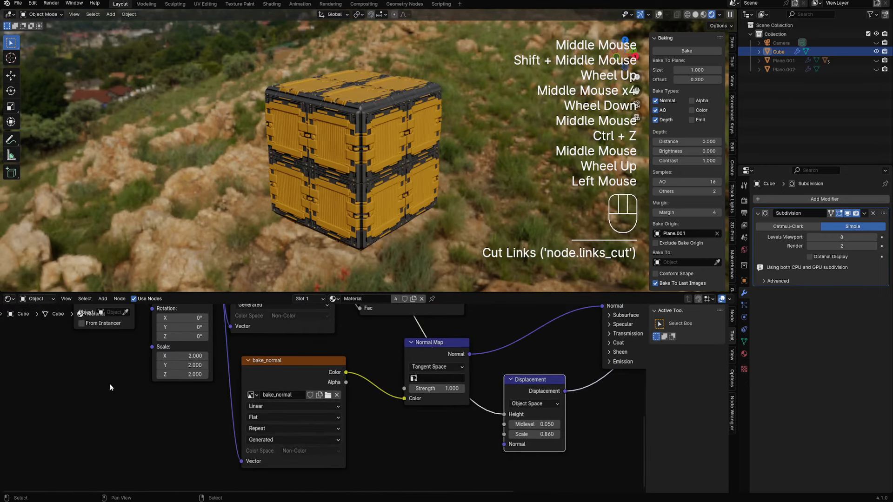
middle_drag(400, 200, 446, 187)
Set the Mapping node's X, Y and Z scale back to 1.
drag(186, 374, 189, 355)
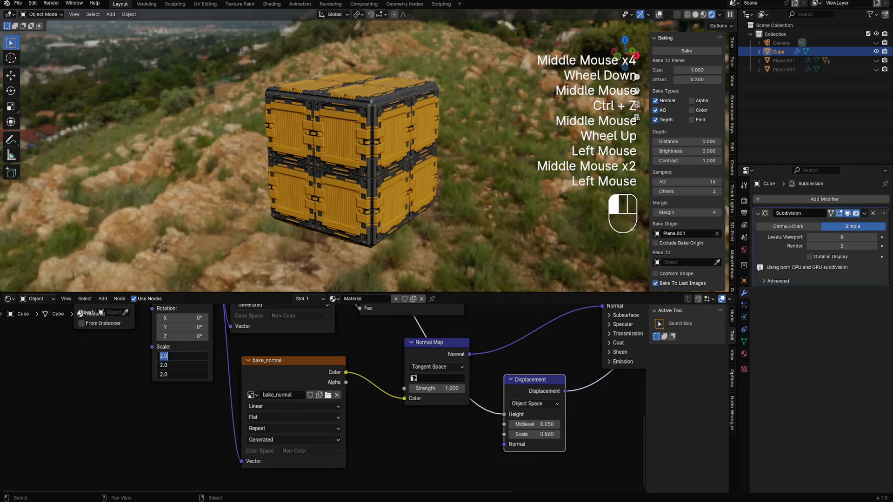
text(1)
key(Return)
middle_drag(455, 187, 432, 202)
scroll(431, 202, down, 2)
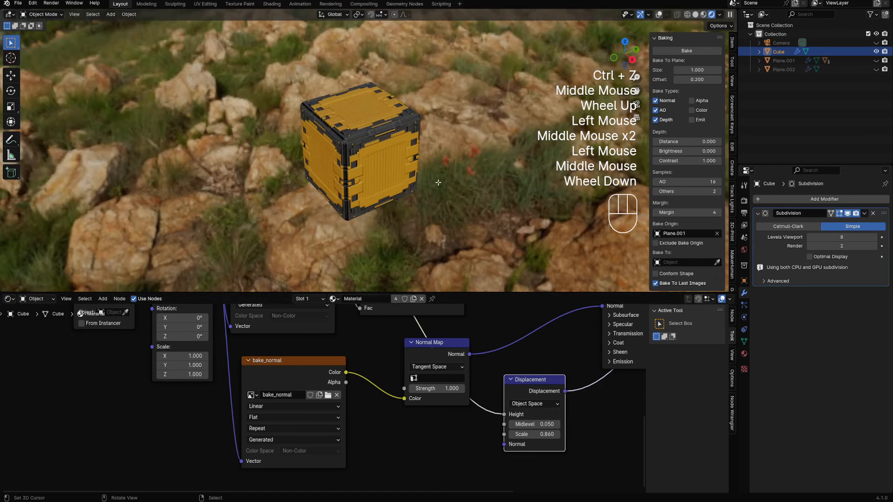
Show the overlays and scale the cube's mesh to about 0.7 along Z in Edit Mode.
key(Tab)
key(shift+alt+z)
key(s)
key(z)
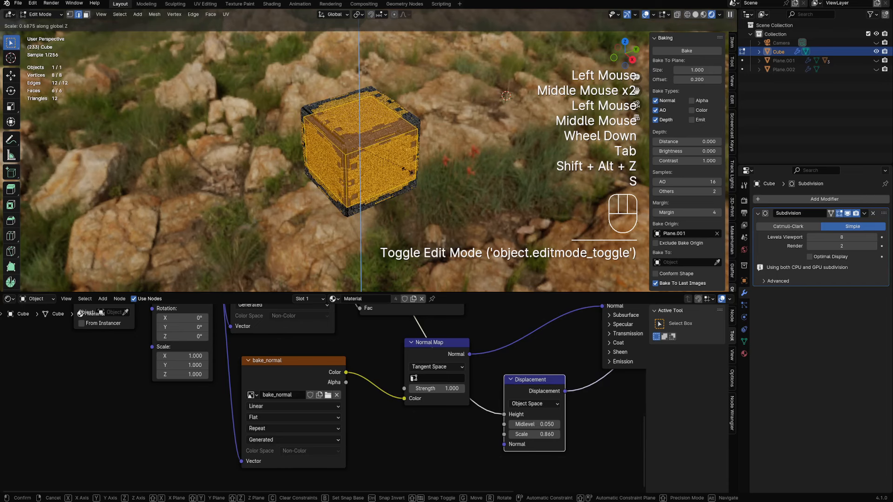
click(409, 171)
Stretch the cube's mesh by a factor of about 3.3 along the Y axis.
key(s)
key(y)
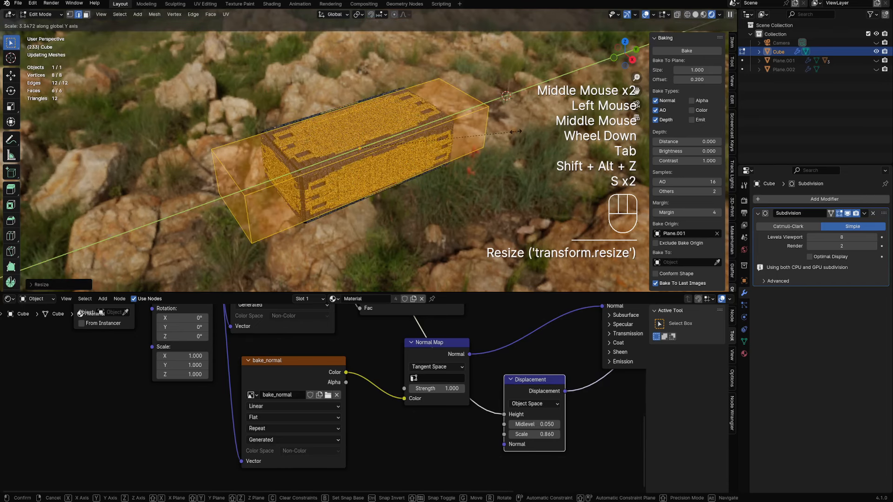
click(516, 131)
Shorten the stretched mesh along Y and examine the box's panel detail in Object Mode.
key(s)
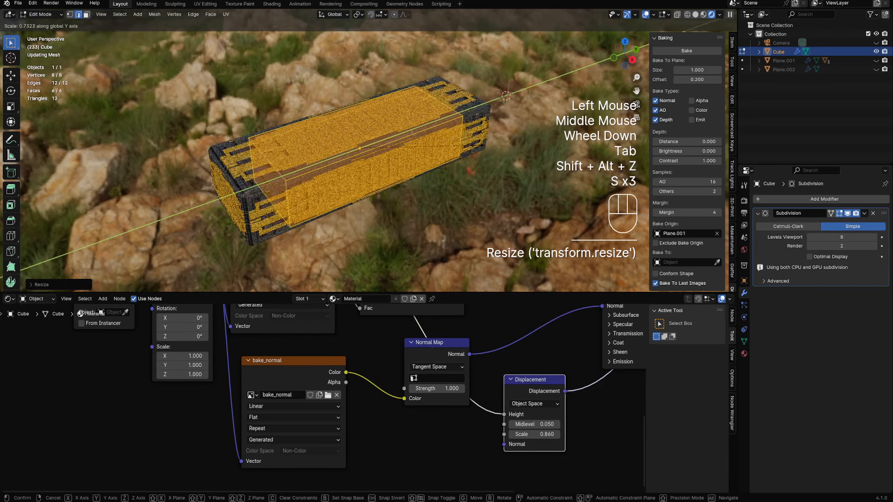
click(402, 189)
key(Tab)
middle_drag(403, 190, 471, 131)
scroll(385, 161, down, 1)
scroll(442, 205, up, 2)
scroll(464, 125, down, 1)
Rescale the mesh along Y once more into a moderately elongated box and return to Object Mode.
key(Tab)
scroll(466, 153, up, 1)
key(s)
key(y)
click(443, 146)
key(Tab)
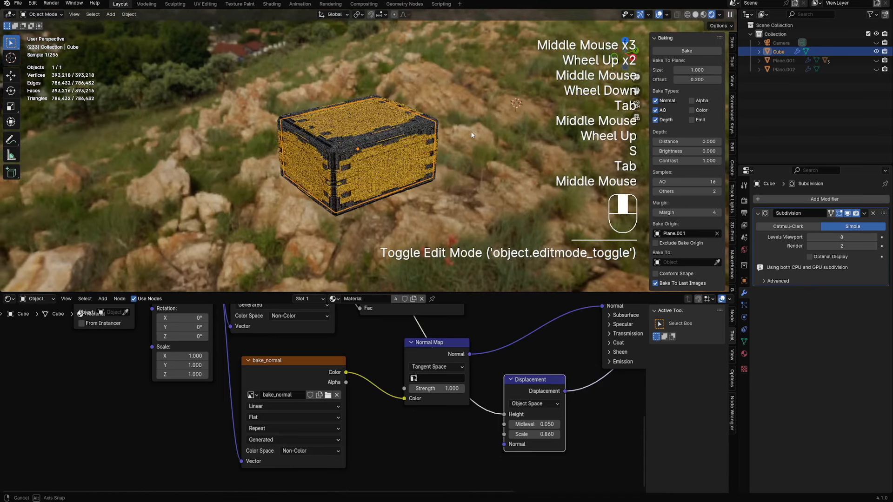
Flatten the box's mesh to about 0.53 along Z and view it from above in Object Mode.
scroll(472, 132, up, 2)
key(Tab)
key(s)
key(z)
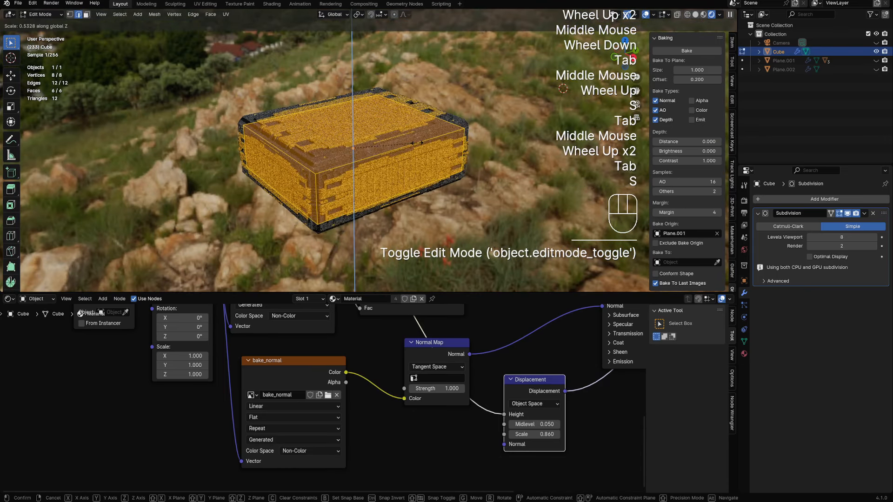
click(417, 142)
key(Tab)
scroll(417, 143, down, 2)
middle_drag(417, 142, 425, 169)
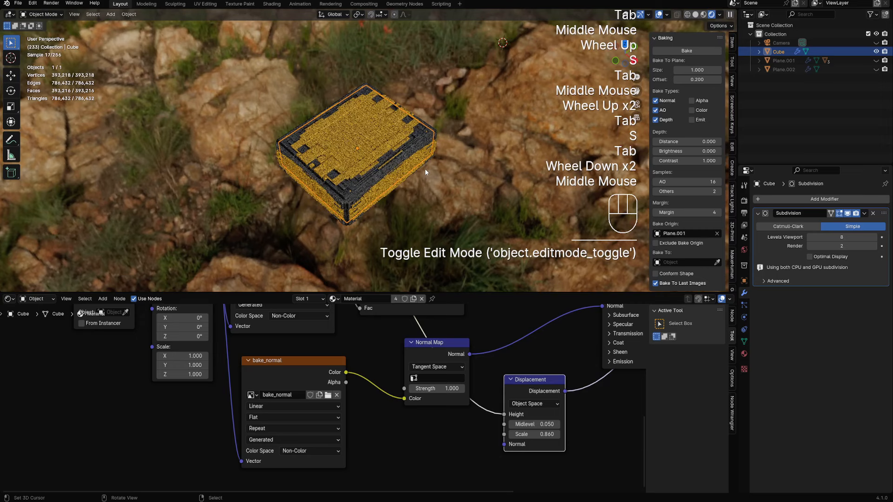
Unhide all objects, switch the viewport to Solid shading, and select the detailed panel's base plane.
key(alt+h)
key(z)
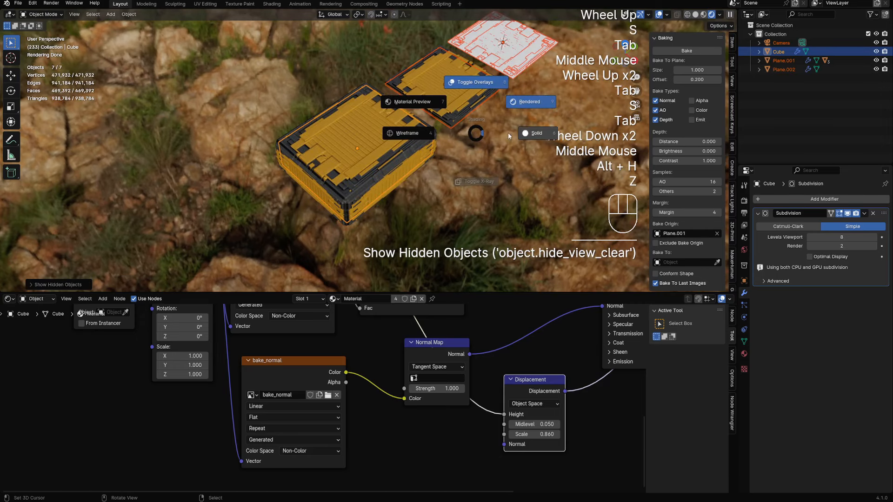
scroll(442, 158, up, 2)
key(alt+a)
mouse_move(508, 132)
shift+middle_down()
mouse_move(442, 159)
mouse_move(426, 181)
mouse_move(353, 154)
mouse_move(409, 78)
mouse_move(356, 163)
mouse_move(408, 195)
mouse_move(398, 214)
shift+middle_up()
scroll(427, 181, down, 1)
shift+scroll(324, 145, up, 1)
right_click(355, 163)
scroll(419, 168, down, 1)
scroll(420, 168, down, 2)
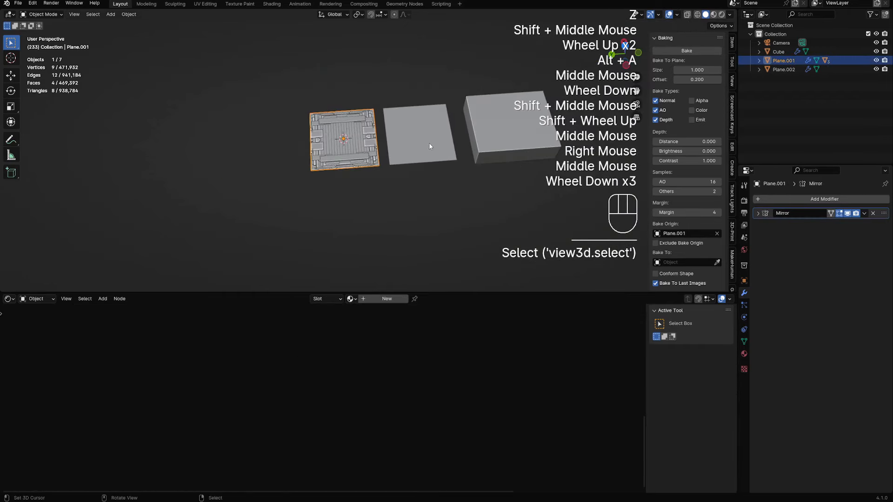
Annotate an upward arrow from the panel's centre in the left orthographic view, and erase the annotation.
shift+middle_drag(420, 172, 264, 120)
scroll(400, 181, up, 1)
shift+middle_drag(303, 176, 365, 160)
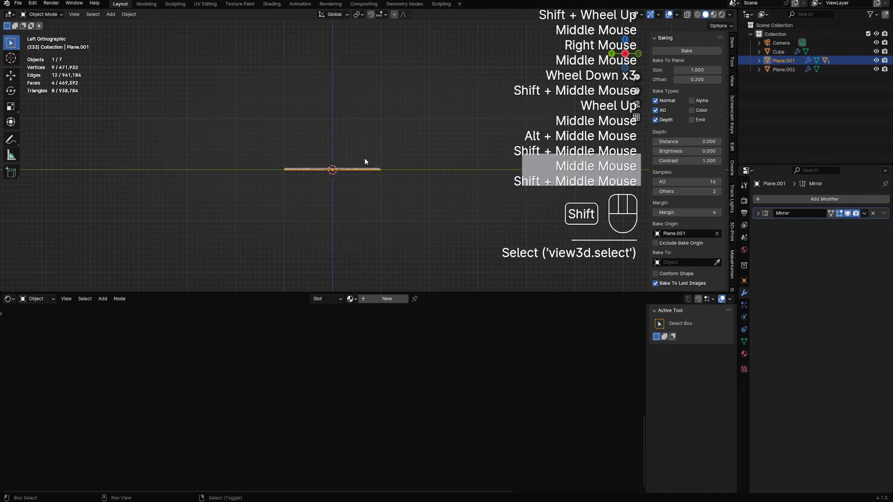
mouse_move(332, 166)
mouse_down()
mouse_move(333, 81)
mouse_move(323, 101)
mouse_move(339, 105)
mouse_up()
scroll(348, 138, up, 2)
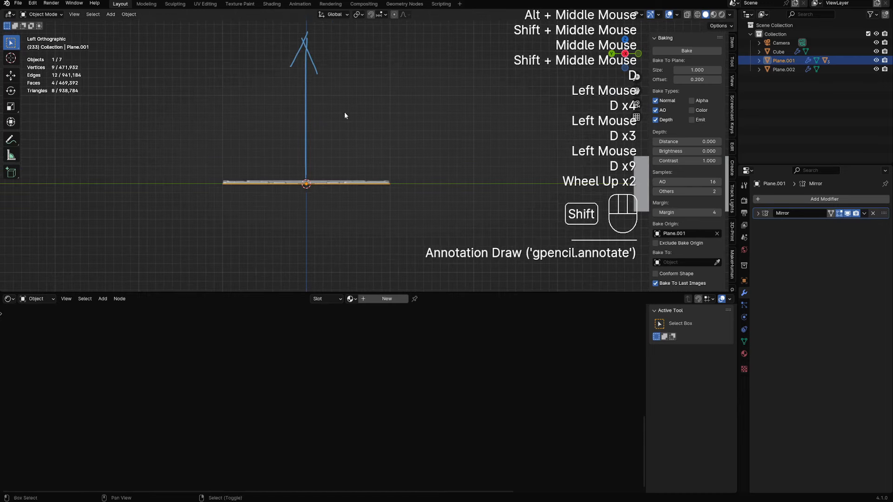
shift+middle_drag(347, 113, 358, 144)
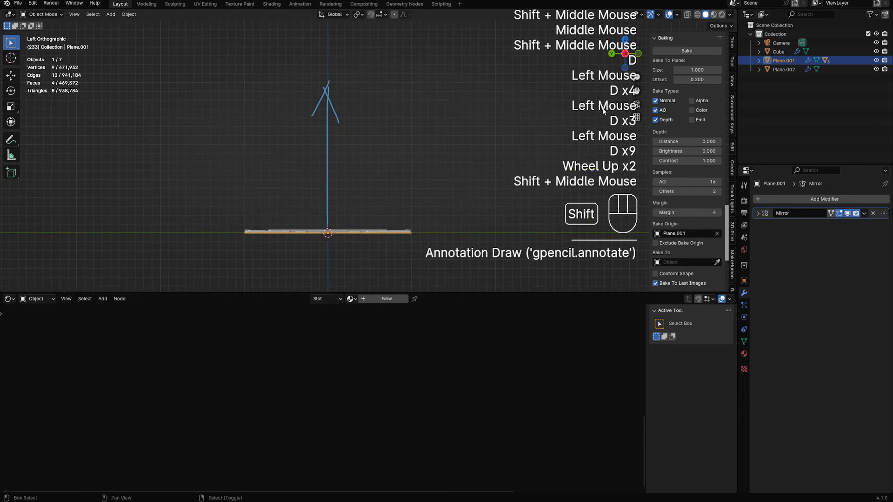
middle_drag(393, 193, 298, 190)
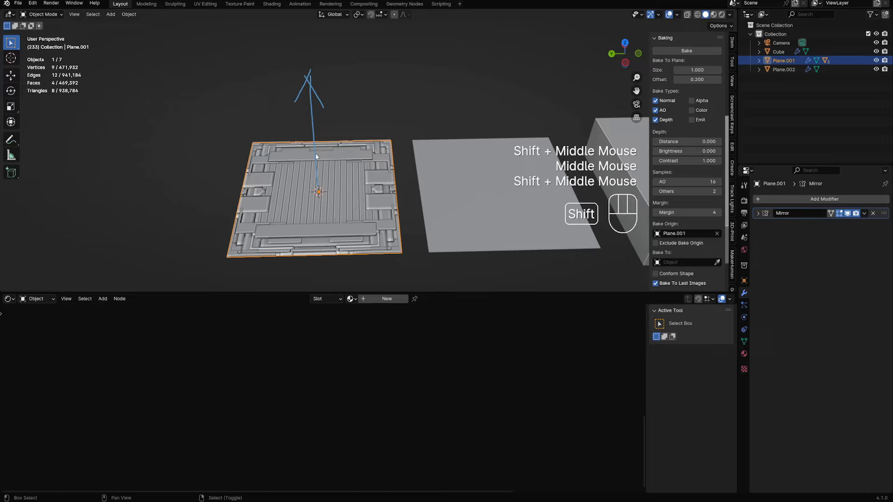
mouse_move(312, 154)
right_down()
mouse_move(309, 83)
mouse_move(299, 177)
right_up()
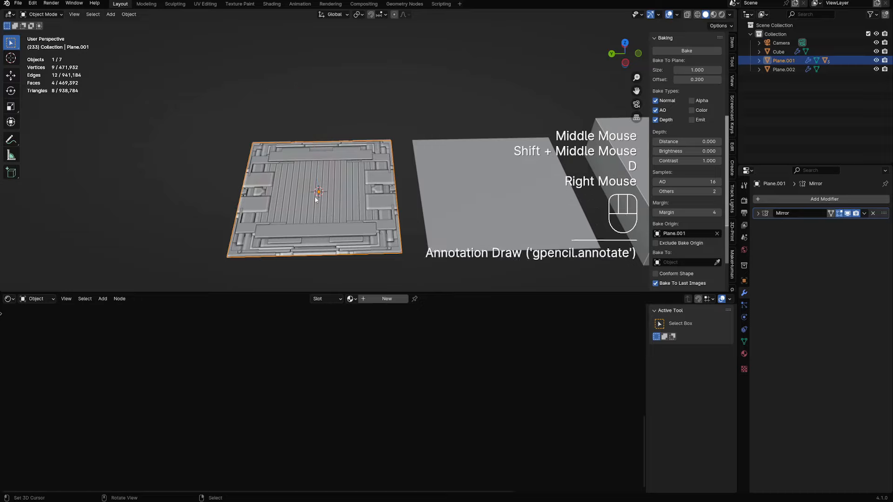
Start animation playback, clear the selection and box-select all parts of the detailed panel.
key(space)
scroll(398, 185, down, 2)
scroll(401, 157, up, 2)
mouse_move(398, 185)
shift+middle_down()
mouse_move(401, 158)
mouse_move(404, 183)
shift+middle_up()
key(alt+a)
drag(265, 77, 345, 147)
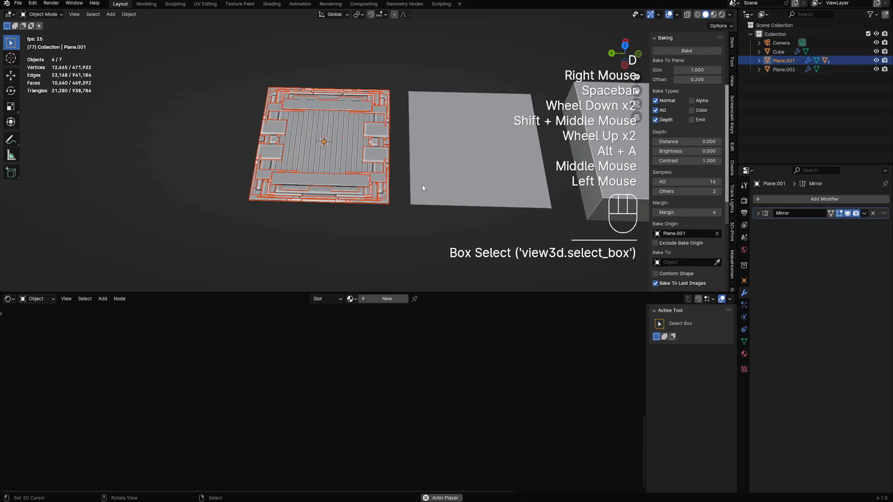
View the panel, plane and box from directly above and save the file.
scroll(519, 200, down, 1)
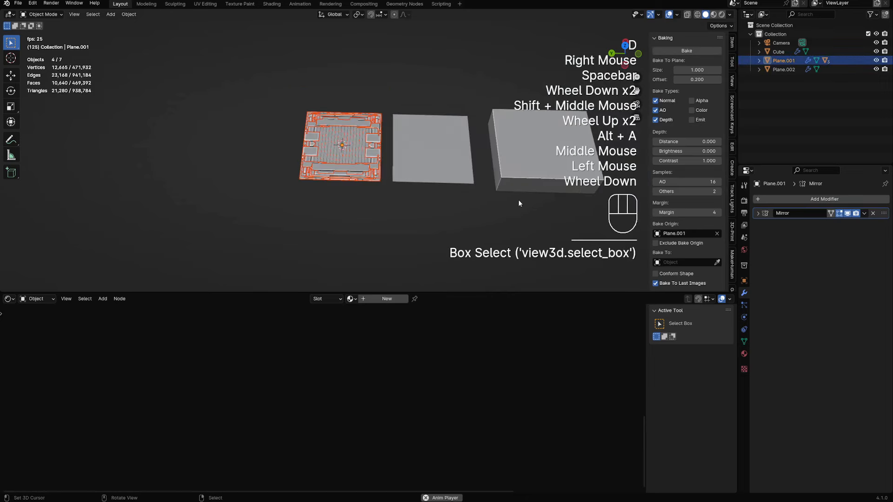
middle_drag(518, 200, 409, 183)
key(ctrl+s)
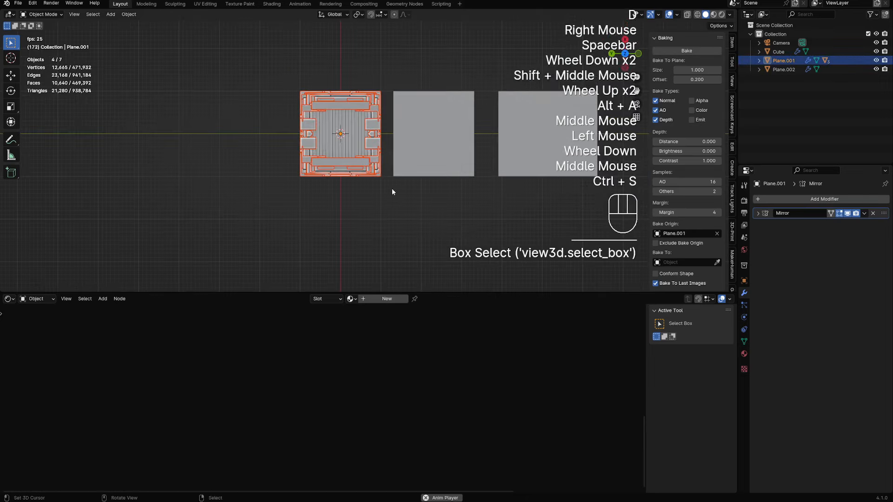
Box-select the detailed panel's parts again, select the plain plane beside it instead, and view the objects at an angle.
shift+middle_drag(487, 216, 367, 184)
key(alt+a)
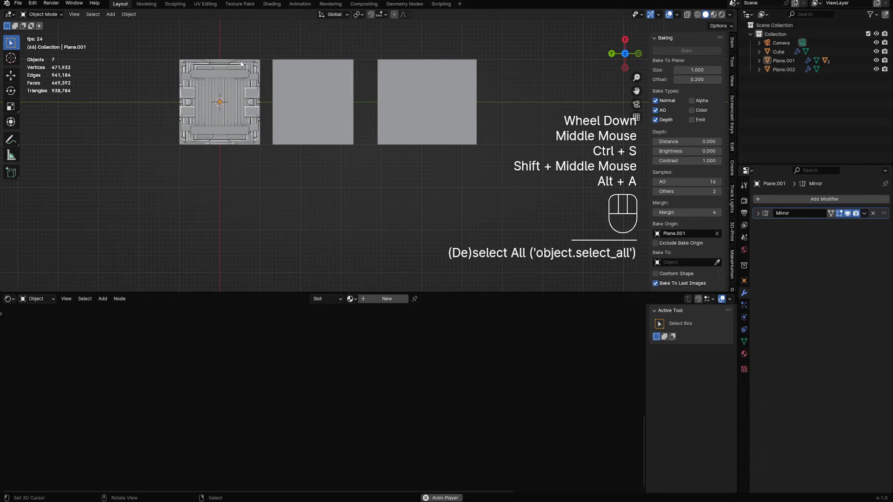
drag(241, 64, 236, 93)
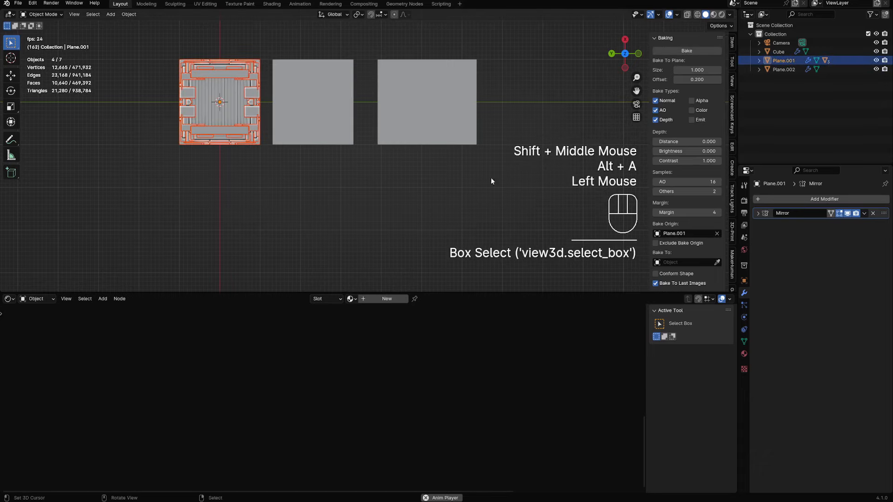
right_click(331, 91)
middle_drag(436, 197, 457, 171)
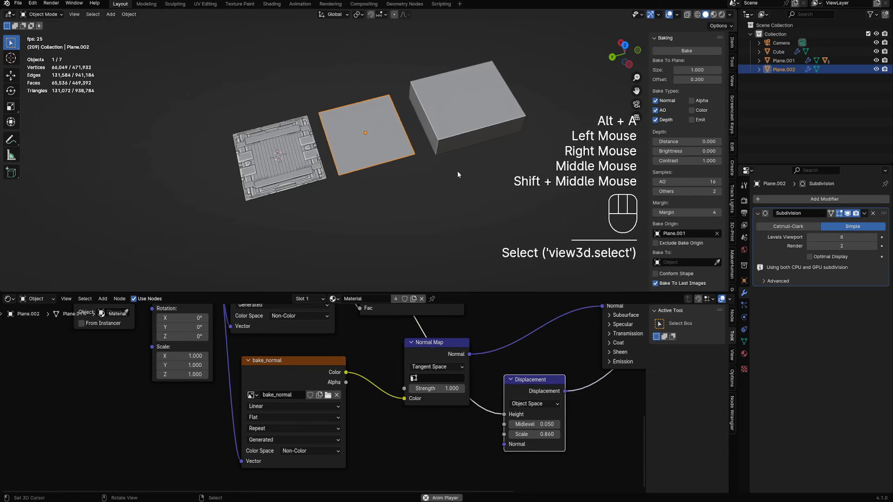
Try to bake the maps with only the plain plane selected, and stop the animation playback.
scroll(456, 172, up, 2)
click(696, 51)
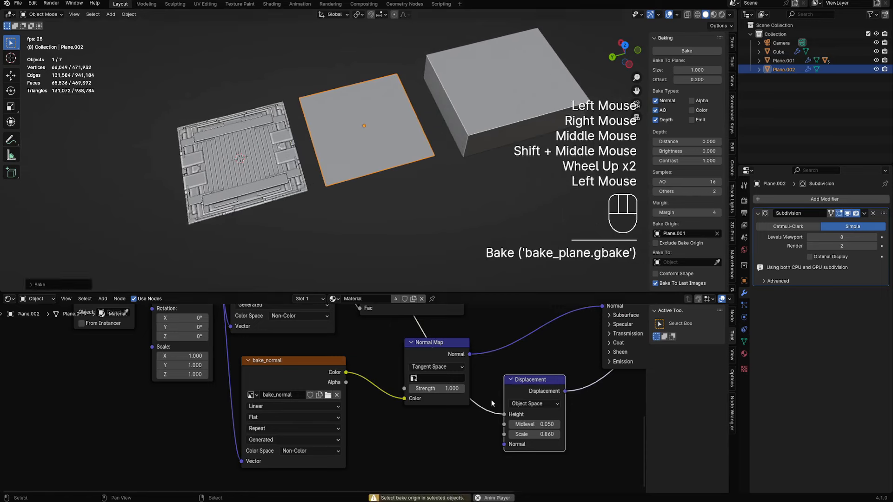
click(477, 499)
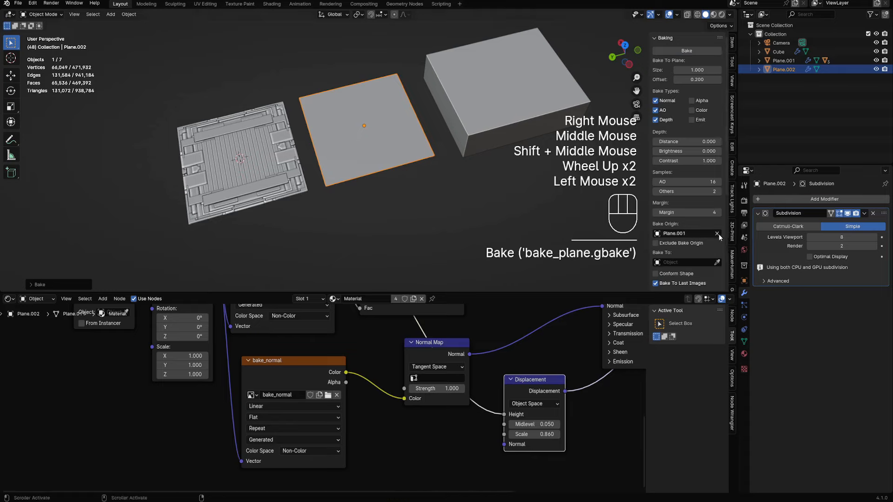
Select the box, preview the panel, plane and box in rendered shading from several angles, and clear the selection.
right_click(467, 136)
shift+middle_drag(483, 135, 471, 133)
scroll(471, 134, up, 2)
key(z)
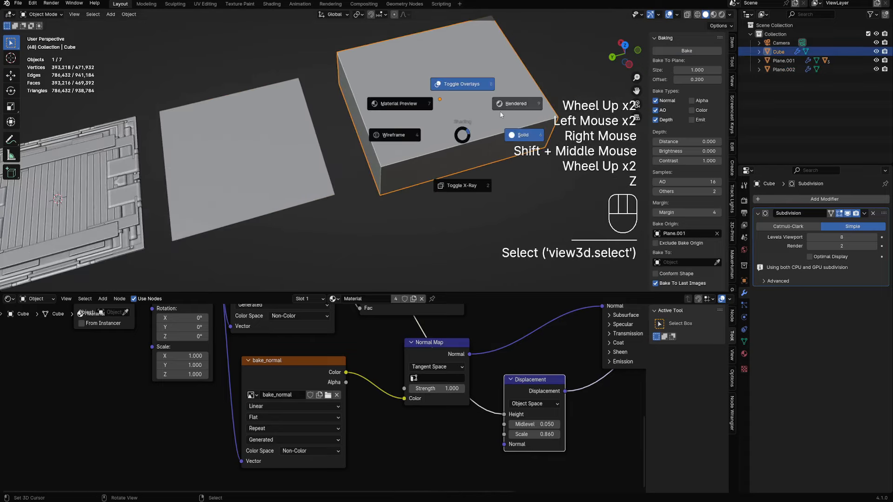
click(515, 97)
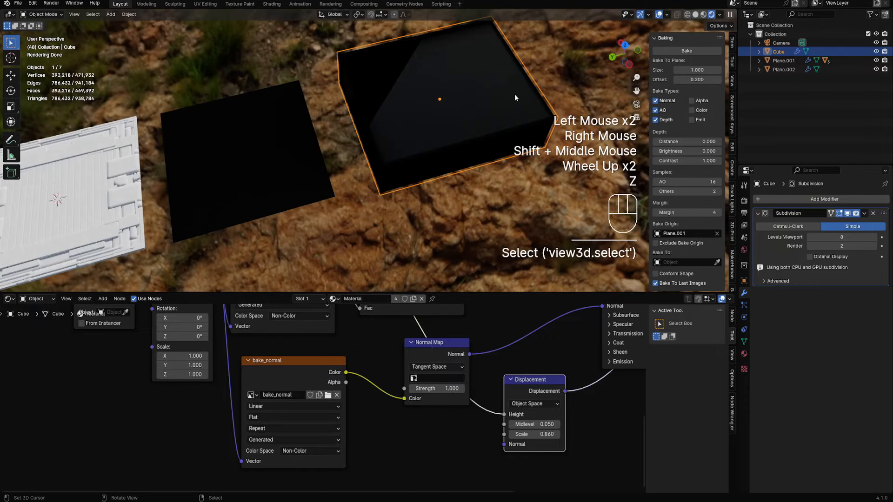
scroll(515, 94, down, 2)
shift+middle_drag(515, 94, 292, 181)
scroll(436, 154, up, 1)
middle_drag(435, 153, 372, 161)
key(alt+a)
scroll(430, 153, down, 1)
scroll(430, 151, down, 2)
scroll(372, 161, up, 3)
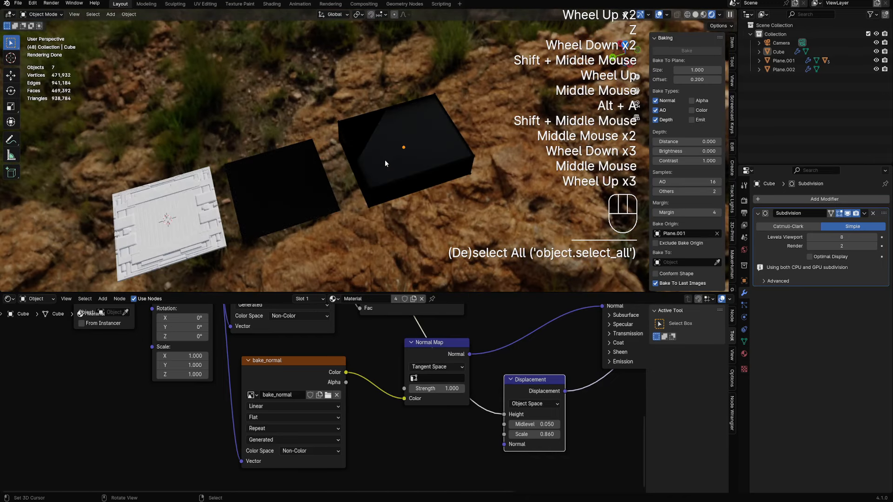
In solid shading, box-select all parts of the detailed panel and bake its normal, AO and depth maps.
key(z)
mouse_move(442, 158)
middle_down()
mouse_move(190, 105)
mouse_move(278, 105)
middle_up()
key(shift+z)
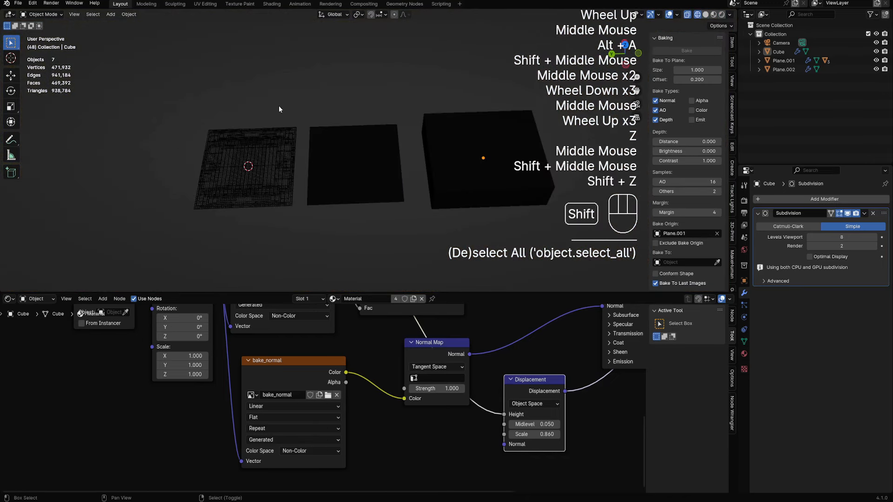
key(shift+z)
drag(218, 104, 264, 214)
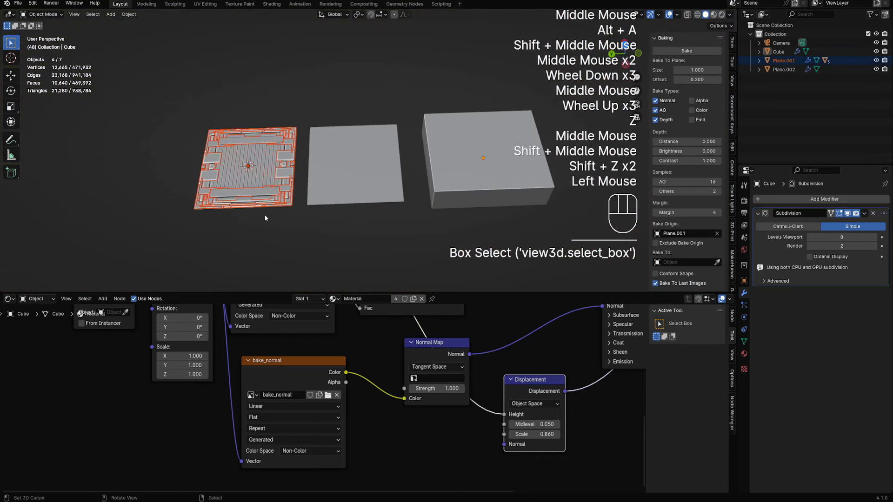
click(673, 51)
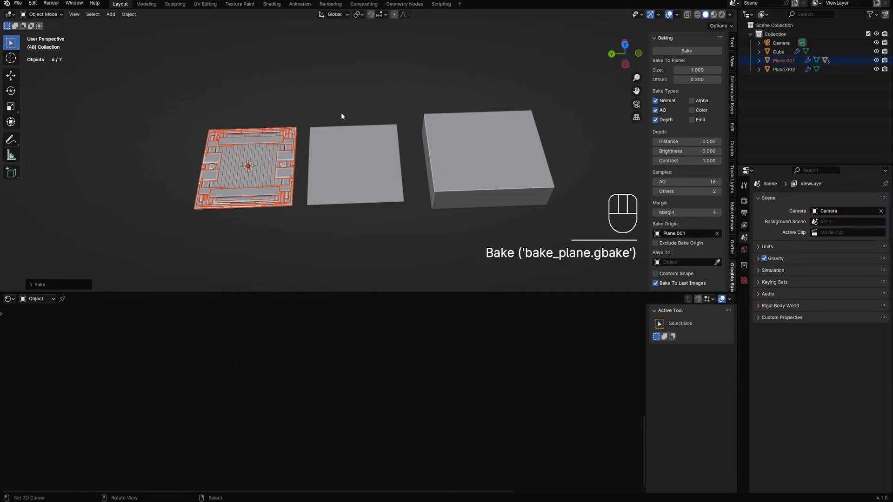
Clear the selection and change the lower shader editor area to an Image Editor.
scroll(342, 116, up, 1)
key(alt+a)
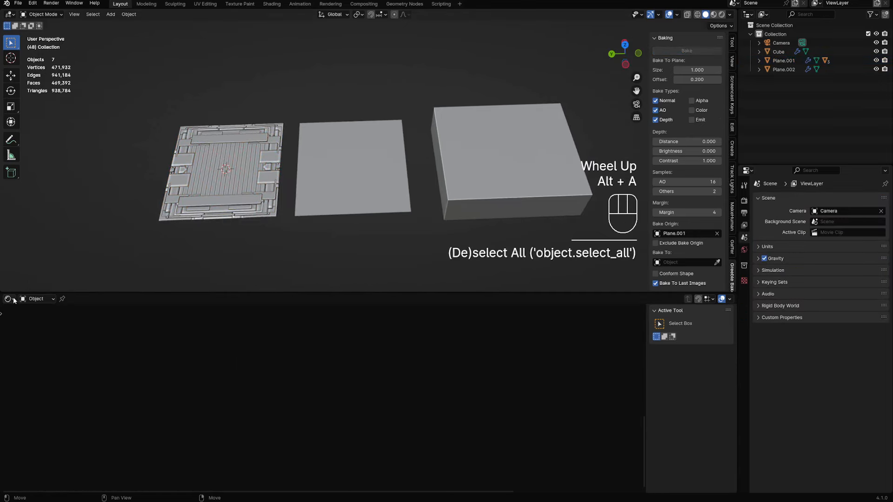
click(22, 336)
click(11, 300)
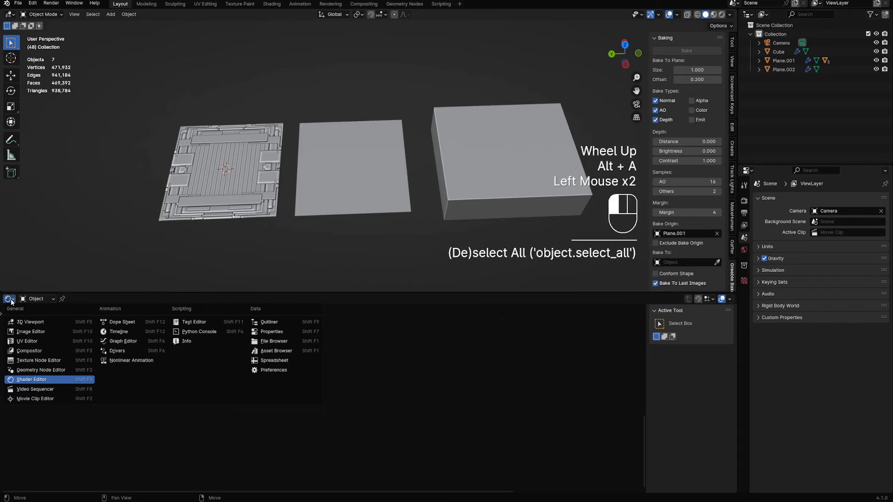
click(76, 333)
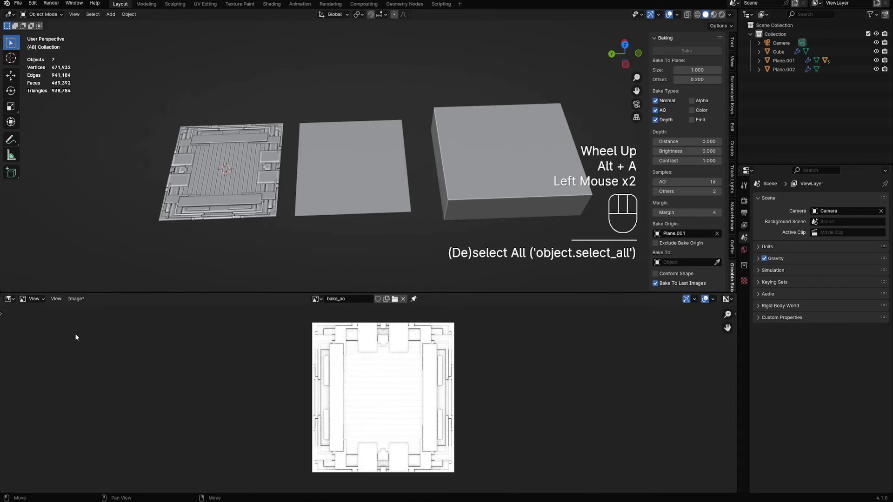
Select the middle plane in rendered shading and display the bake_depth image in the Image Editor.
key(z)
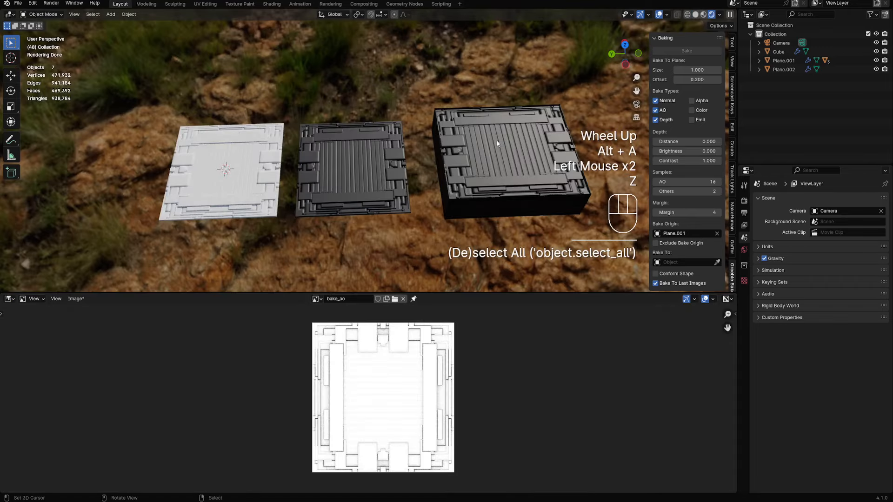
mouse_move(499, 145)
middle_down()
mouse_move(427, 167)
mouse_move(440, 194)
mouse_move(470, 193)
mouse_move(445, 200)
middle_up()
right_click(392, 179)
click(314, 299)
click(325, 320)
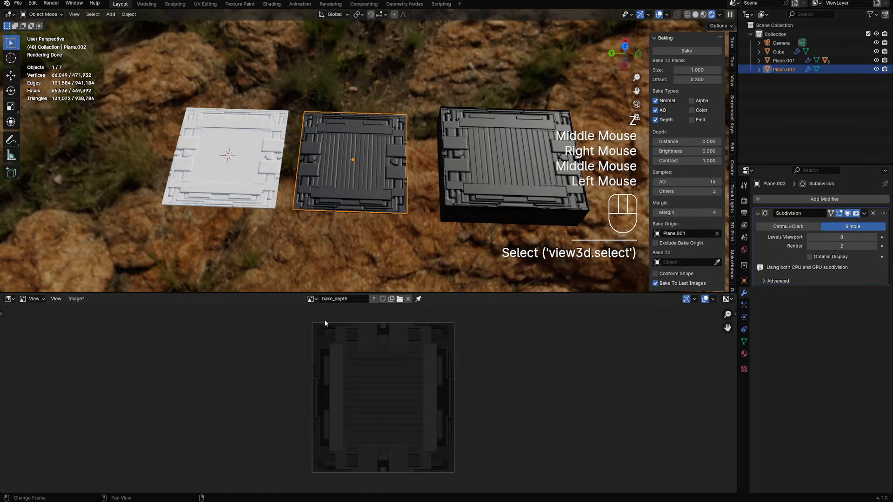
Add the box to the selection and set the bake depth brightness to 0.05 and contrast to 2.
shift+right_click(465, 184)
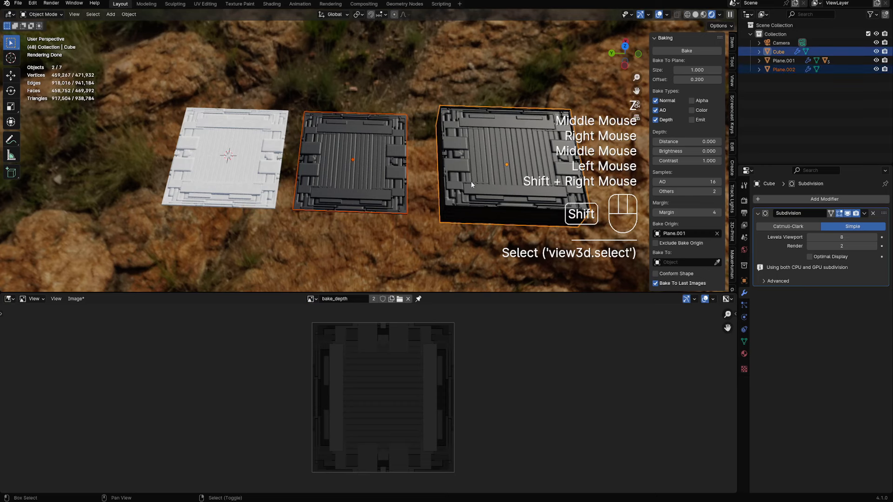
shift+middle_drag(471, 180, 432, 176)
click(687, 151)
text(0.05)
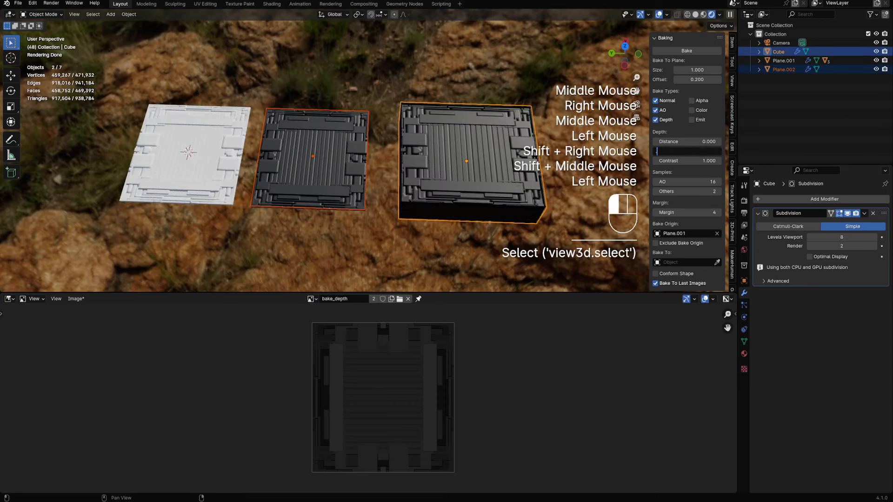
key(Return)
double_click(683, 161)
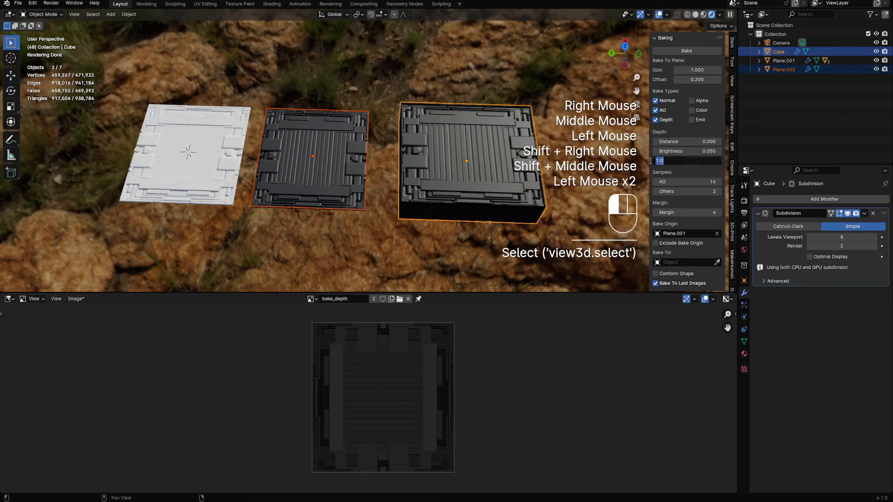
text(2)
key(Return)
Box-select all parts of the detailed panel and rebake its maps with the new depth settings.
click(687, 51)
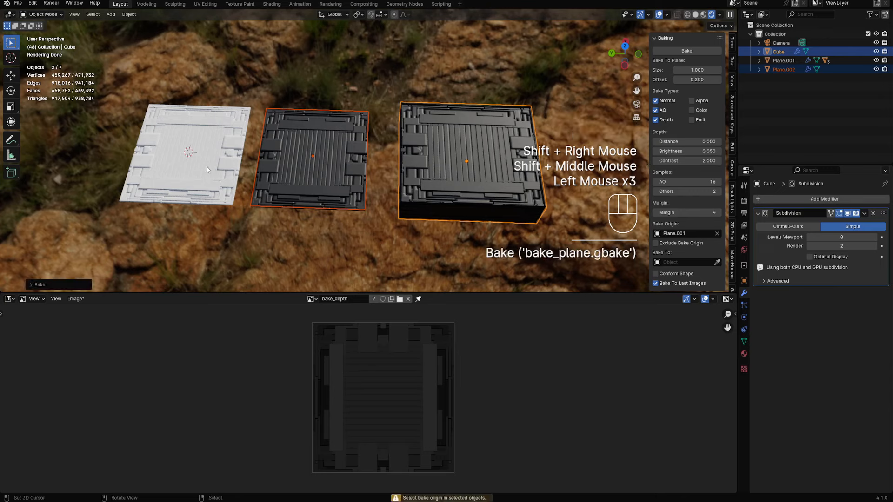
key(alt+a)
drag(112, 93, 261, 214)
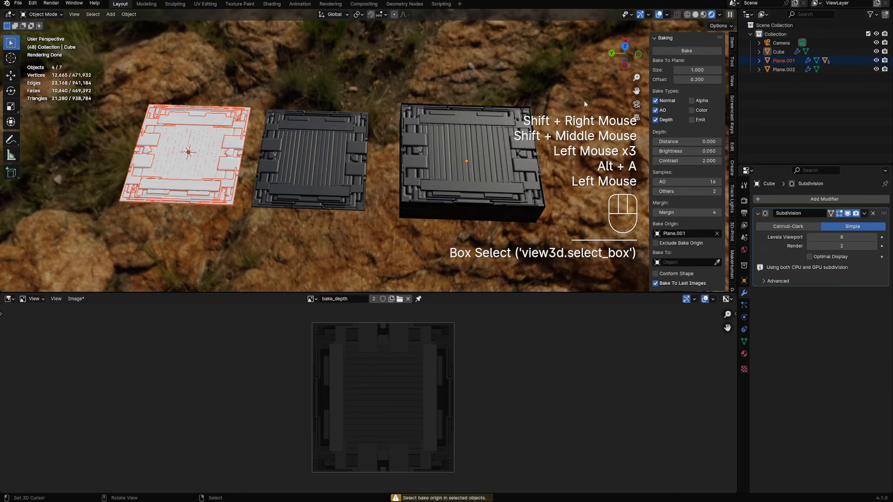
click(684, 52)
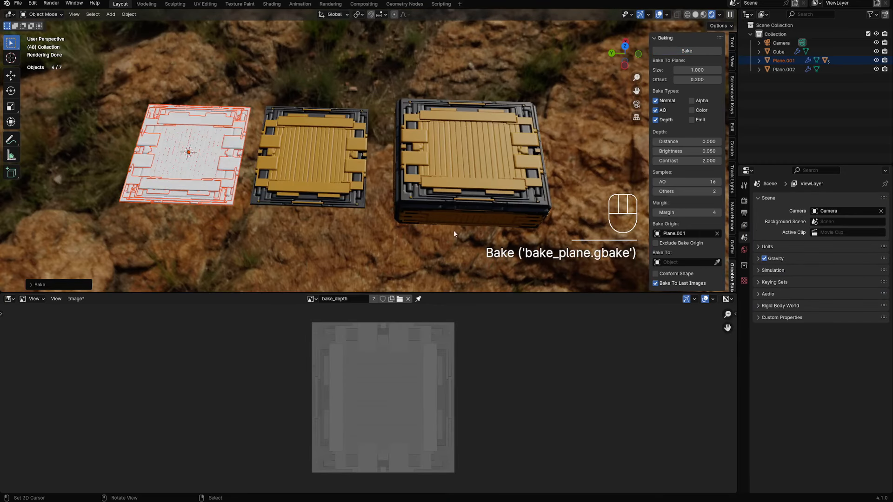
Examine the displaced plane and box from an angle, clear the selection and return to solid shading.
scroll(698, 193, down, 5)
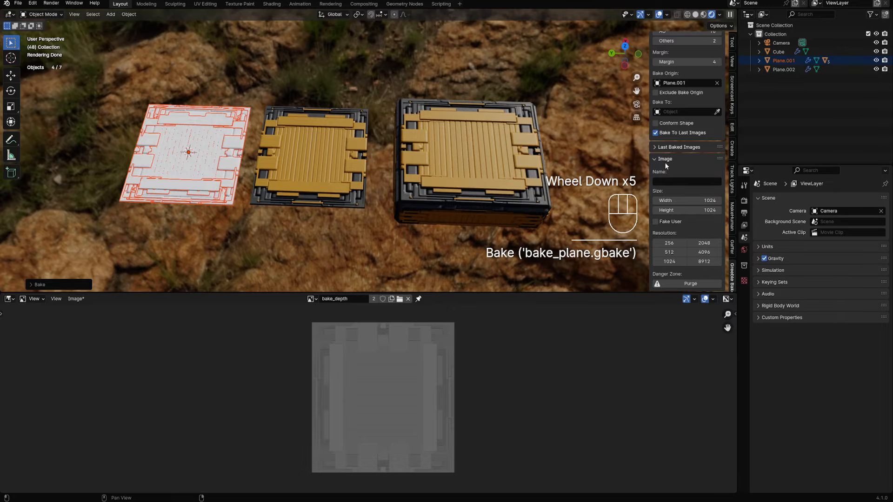
middle_drag(396, 190, 393, 174)
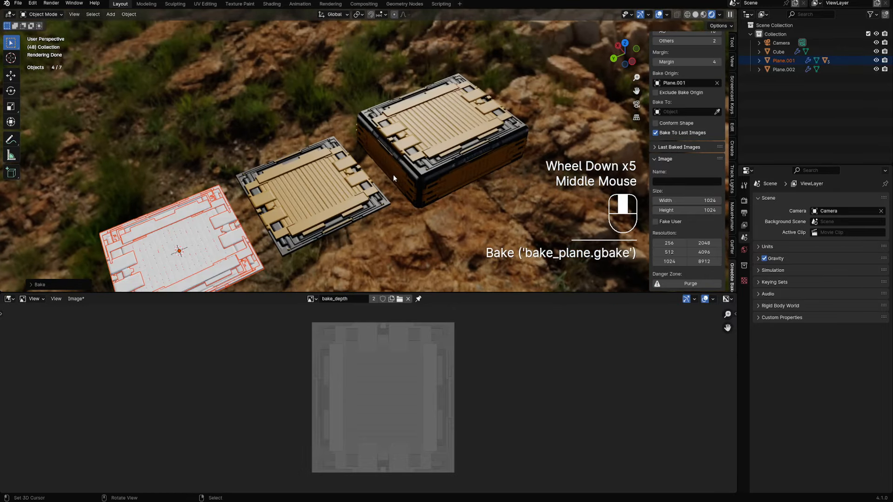
key(alt+a)
key(z)
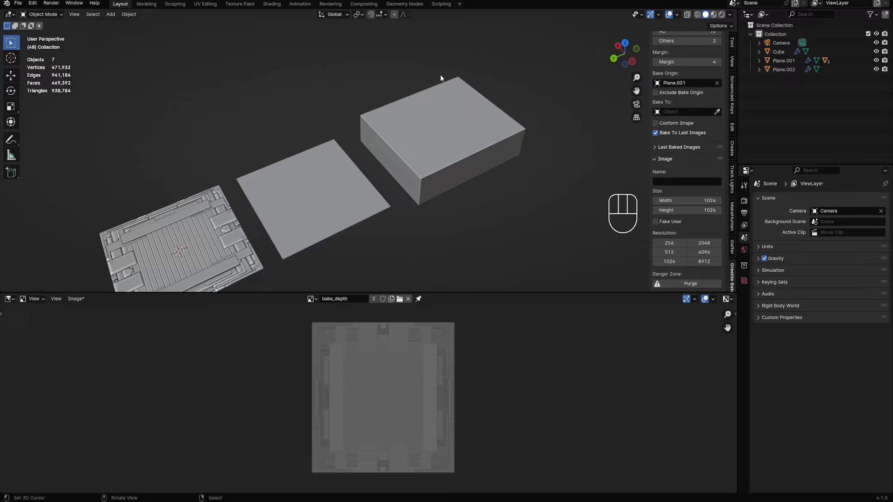
Review the baking settings and expand the last baked images.
scroll(688, 122, up, 2)
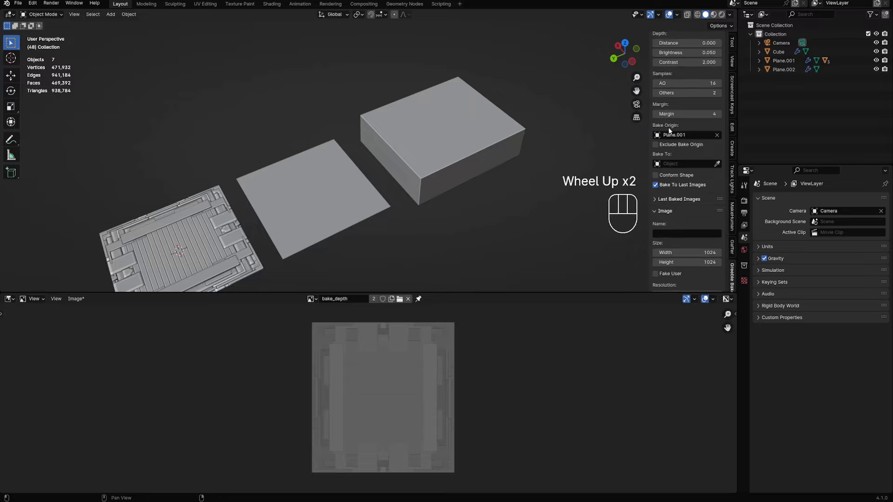
scroll(669, 131, up, 4)
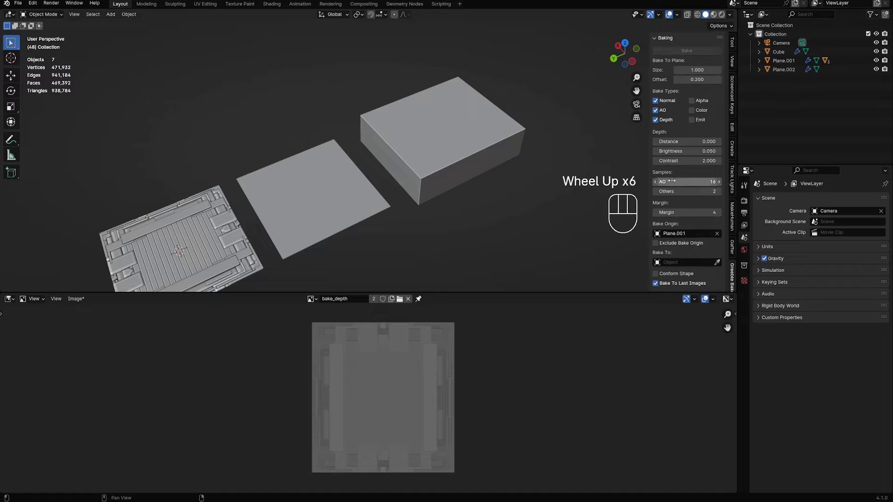
scroll(671, 178, down, 3)
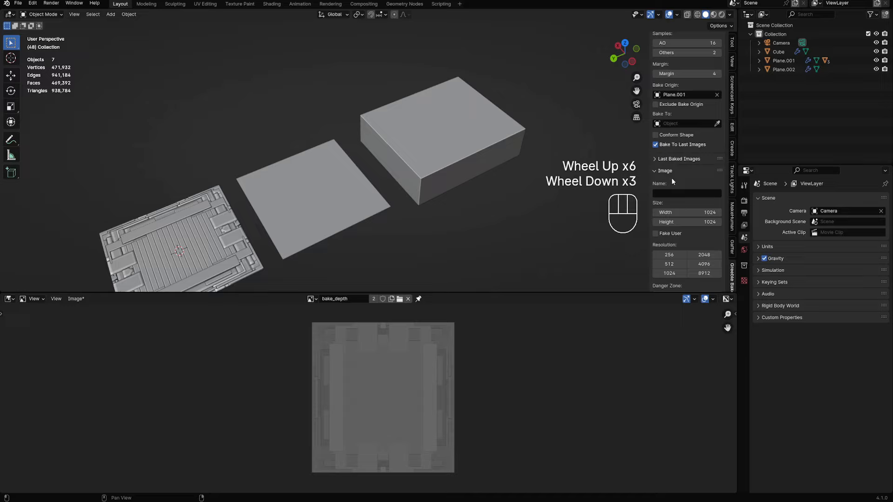
click(673, 163)
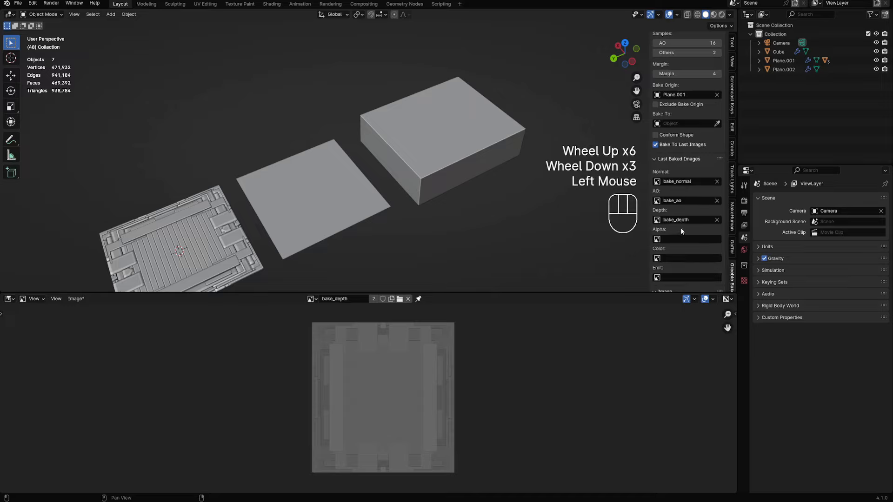
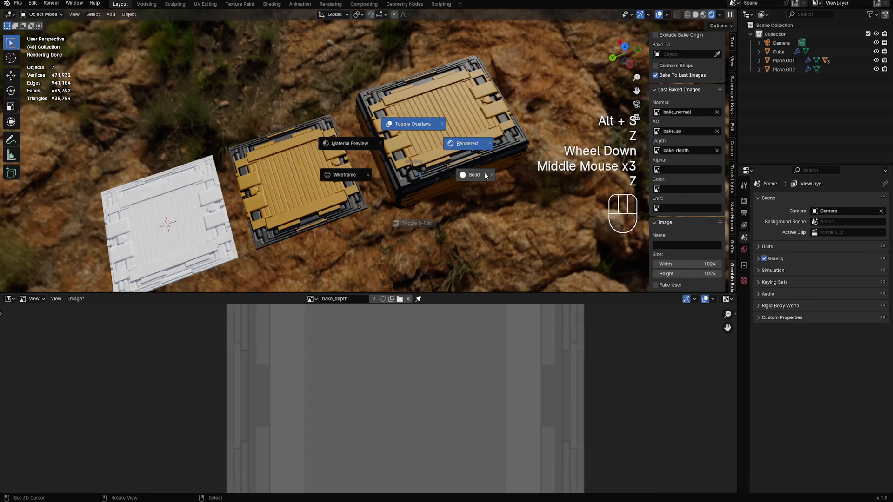
Maximise the 3D viewport in top view and add a torus with 64 major and 24 minor segments.
key(ctrl+space)
scroll(488, 173, down, 1)
mouse_move(489, 174)
alt+middle_down()
mouse_move(500, 231)
mouse_move(451, 188)
alt+middle_up()
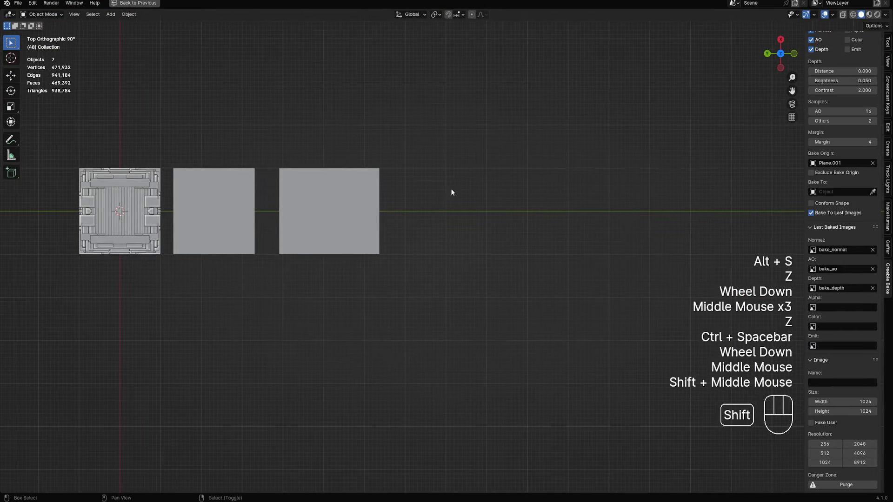
key(shift+alt+z)
key(shift+alt+z)
key(shift+a)
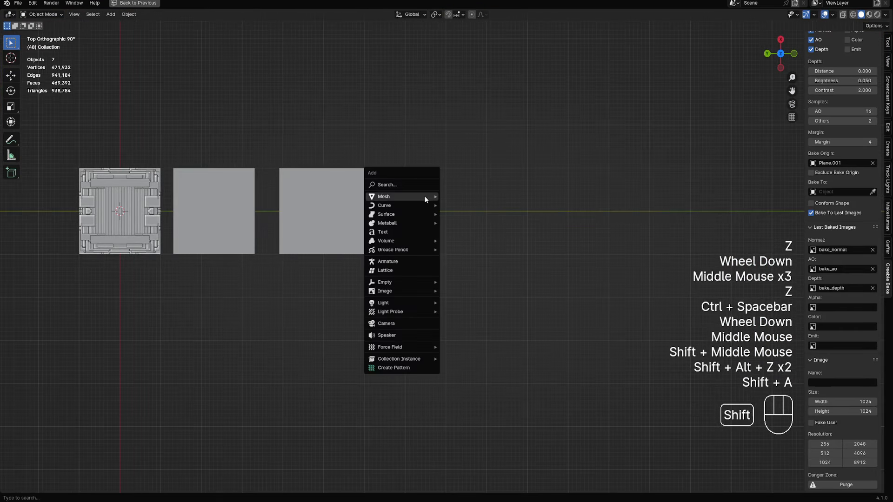
mouse_move(425, 196)
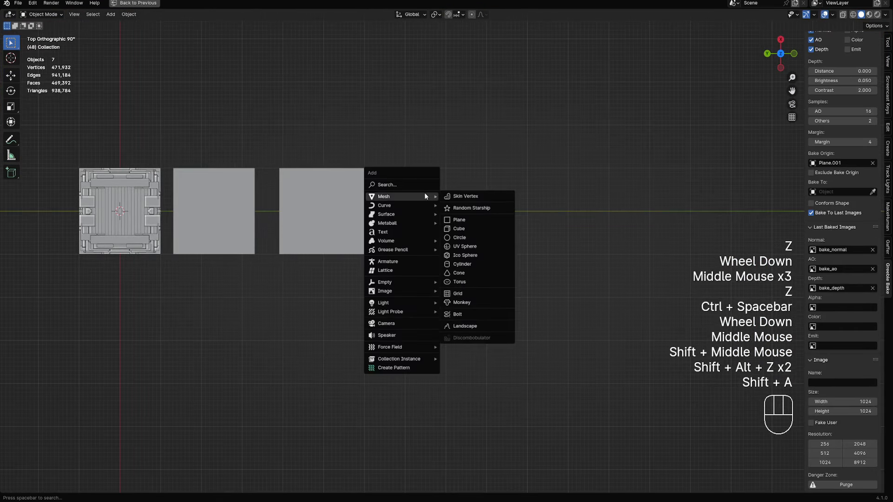
click(474, 282)
key(F9)
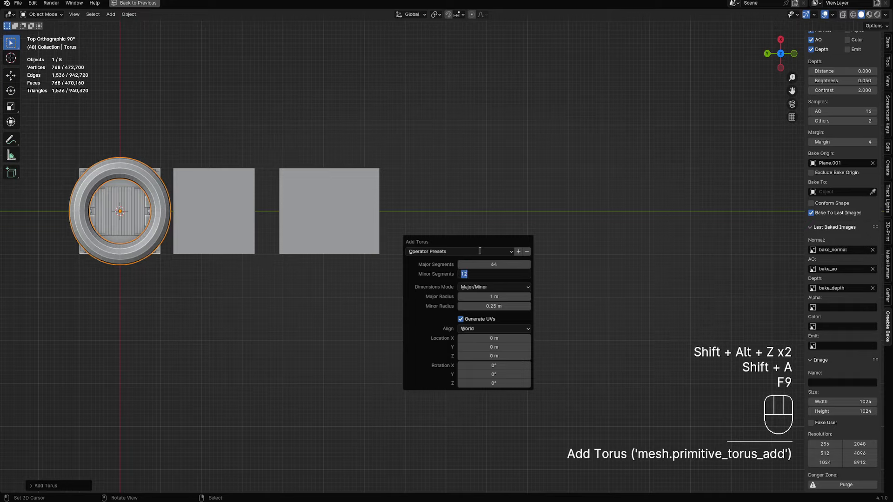
text(24)
key(Return)
Move the torus along the global Y axis to the free space beyond the box.
key(g)
key(y)
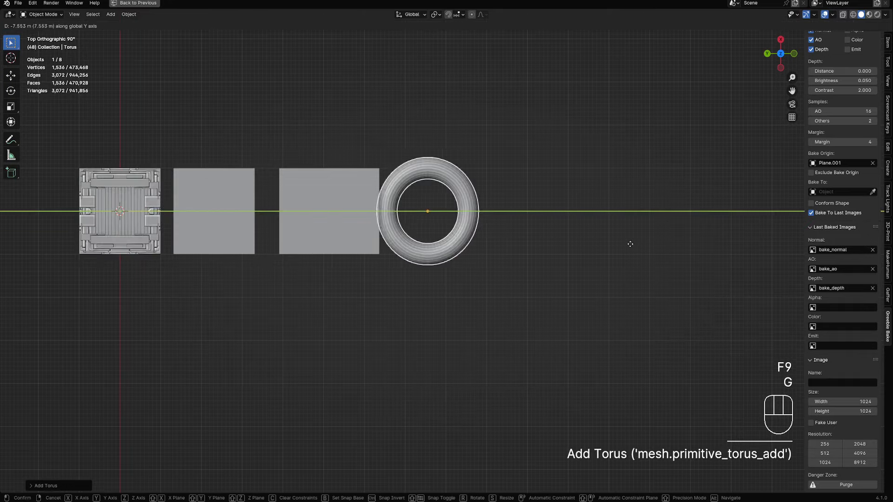
click(648, 244)
Check the torus mesh in Edit Mode and apply smooth shading to the torus object.
middle_drag(620, 243, 471, 294)
scroll(470, 294, up, 2)
key(Tab)
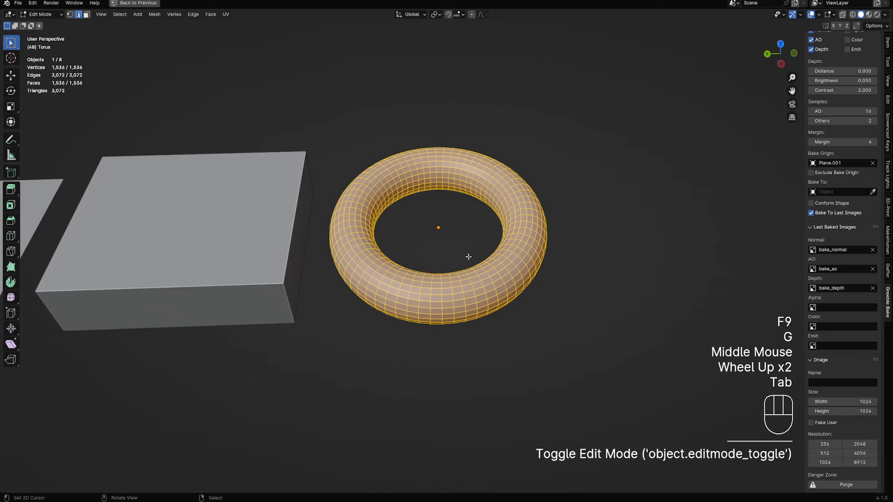
key(Tab)
key(w)
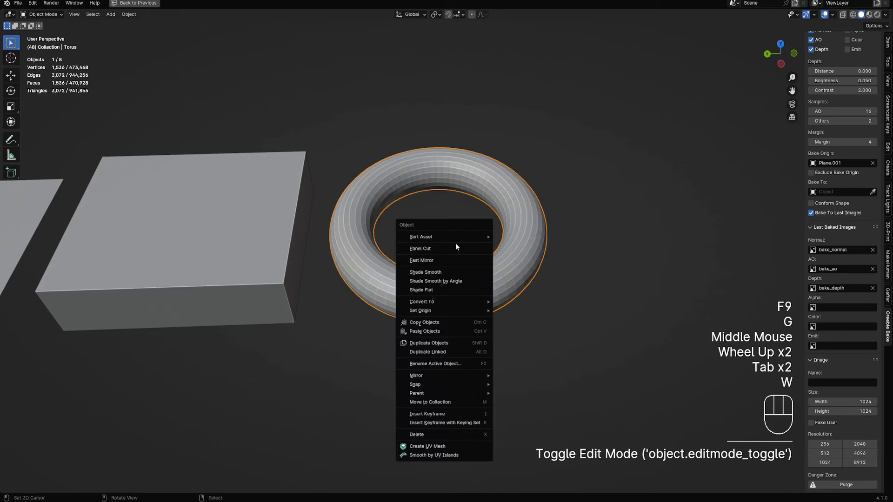
click(425, 272)
Enter Edit Mode on the torus and display its UV layout in a UV Editor.
key(ctrl+space)
key(Tab)
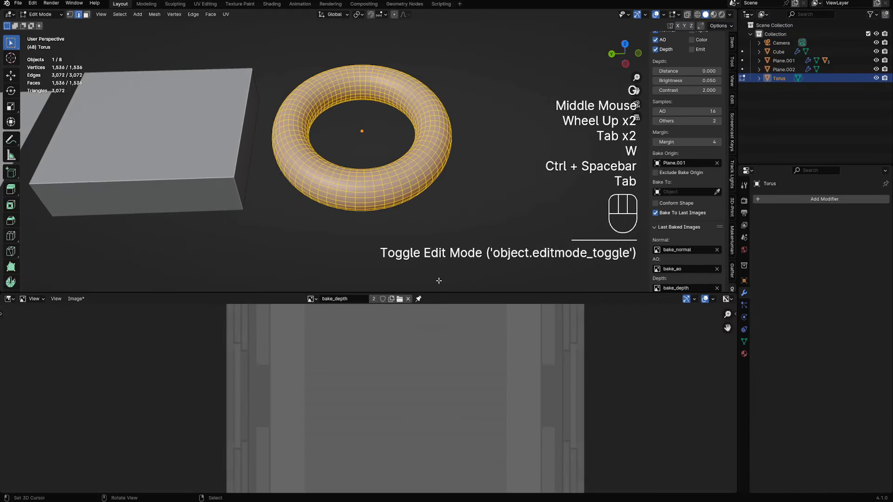
click(10, 299)
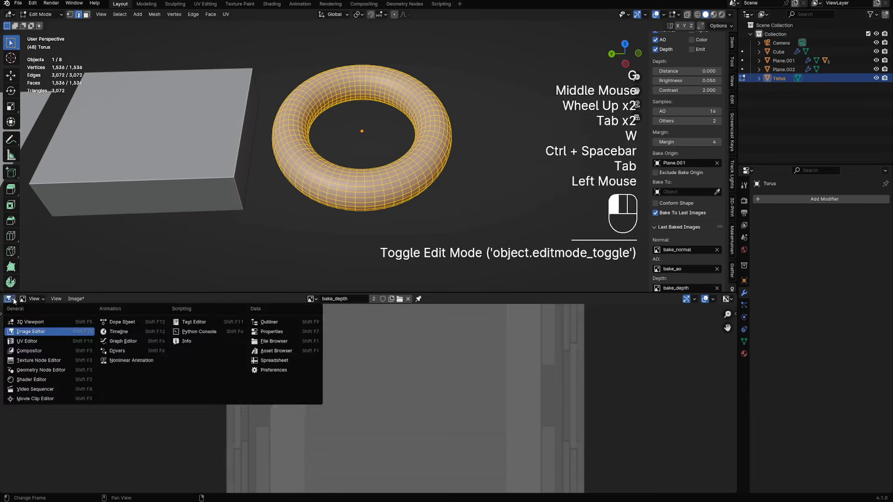
click(22, 341)
scroll(439, 366, down, 2)
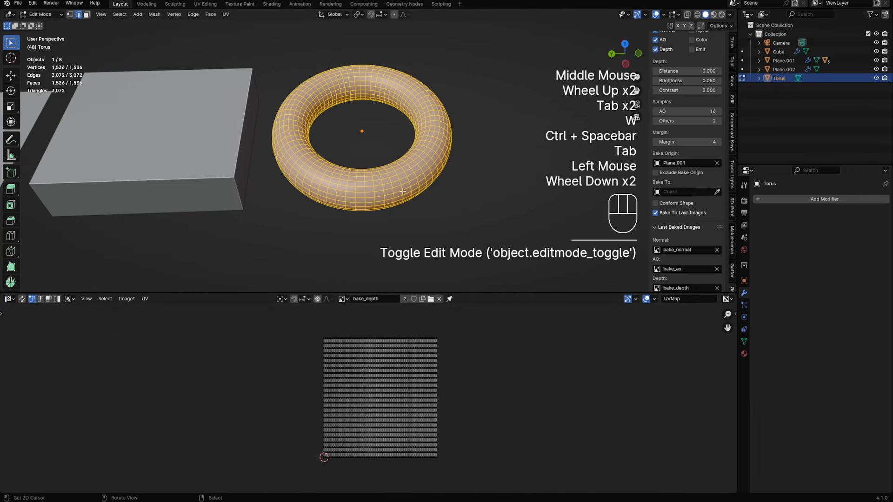
Return the torus to Object Mode and select the box next to it in the split layout.
key(ctrl+space)
key(Tab)
scroll(331, 232, down, 2)
shift+middle_drag(330, 232, 369, 230)
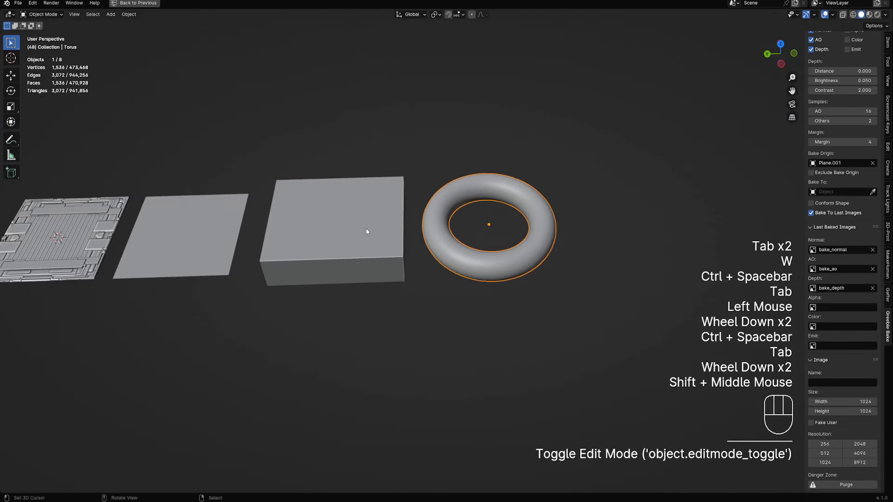
right_click(369, 229)
key(ctrl+space)
click(311, 299)
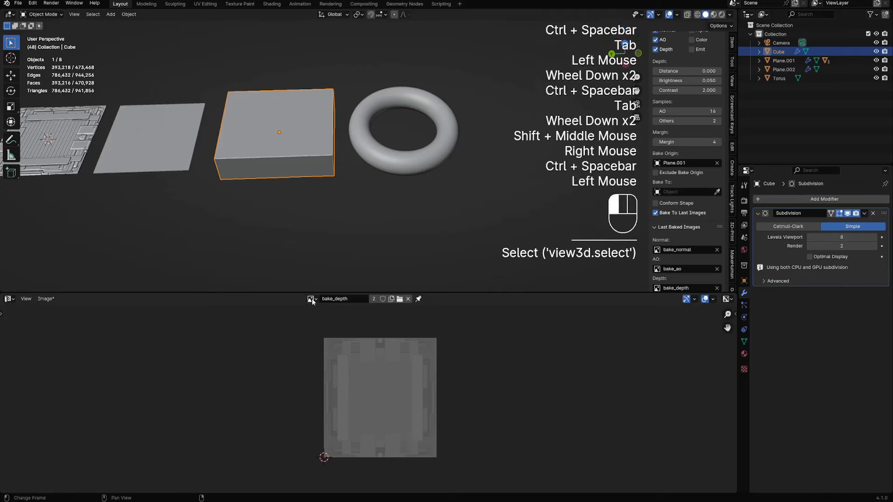
Isolate the torus by hiding all other objects, and display the viewport in rendered shading.
right_click(407, 166)
key(shift+h)
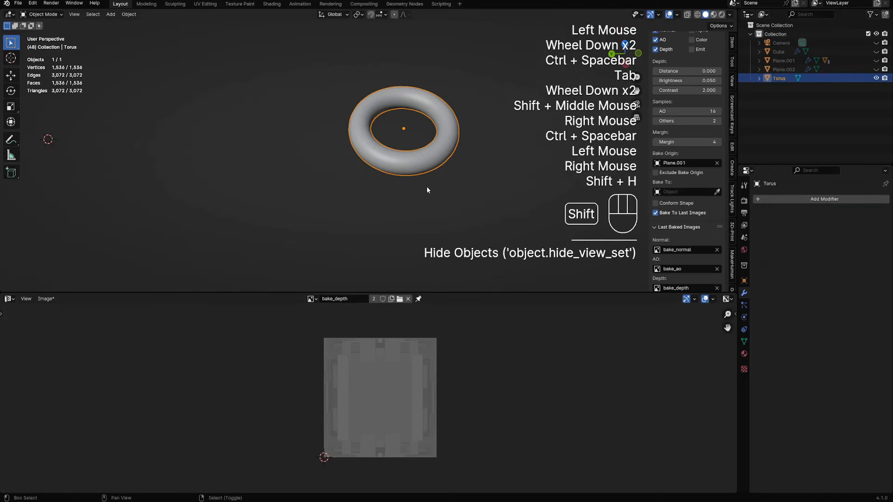
shift+middle_drag(426, 186, 419, 193)
scroll(438, 188, up, 2)
key(z)
click(499, 154)
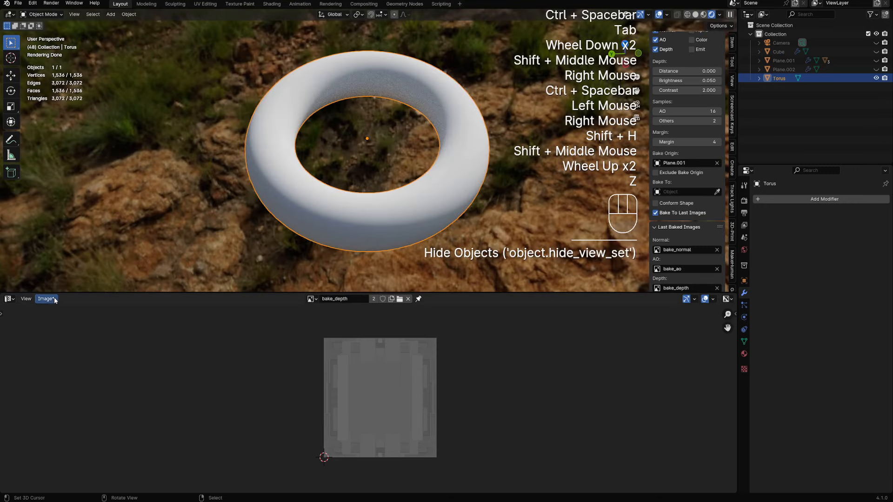
Change the UV Editor area to a Shader Editor and reveal all hidden objects.
click(10, 299)
click(42, 380)
scroll(280, 210, down, 1)
key(alt+h)
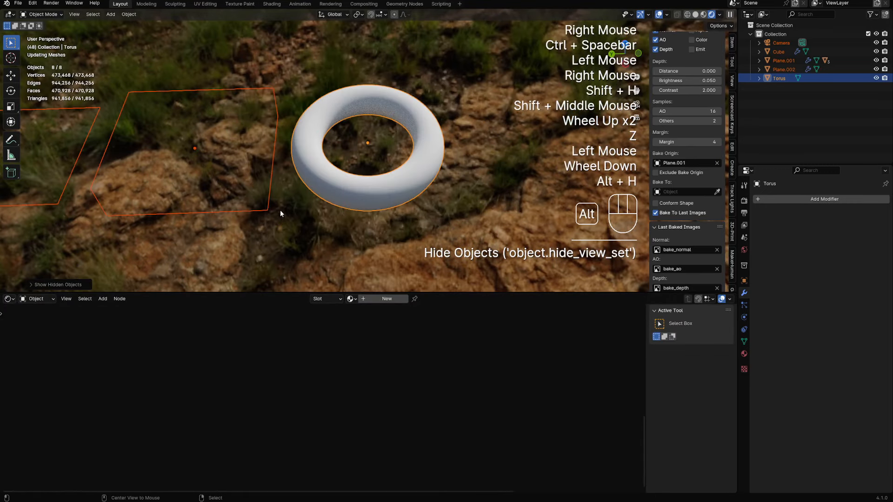
Assign the box's Material to the torus.
scroll(280, 210, down, 2)
right_click(281, 182)
drag(333, 299, 372, 227)
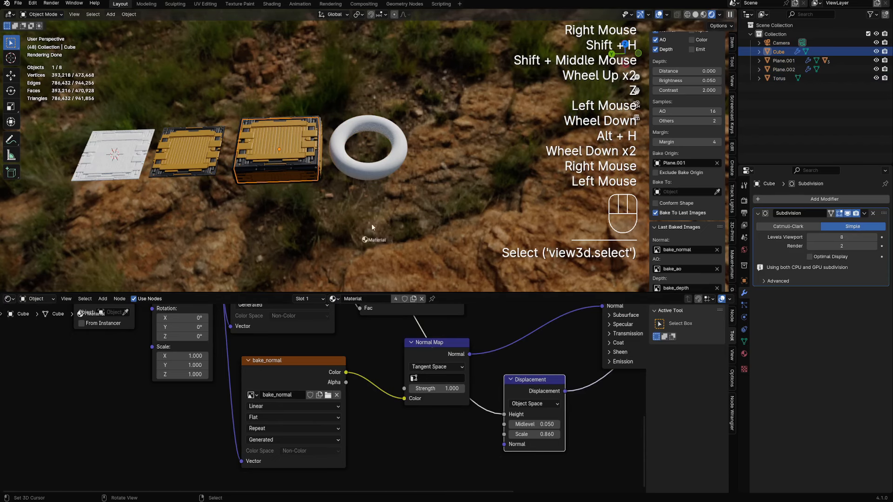
drag(386, 171, 411, 186)
Isolate the torus by hiding every other object to view its displacement up close.
scroll(412, 186, up, 3)
right_click(413, 186)
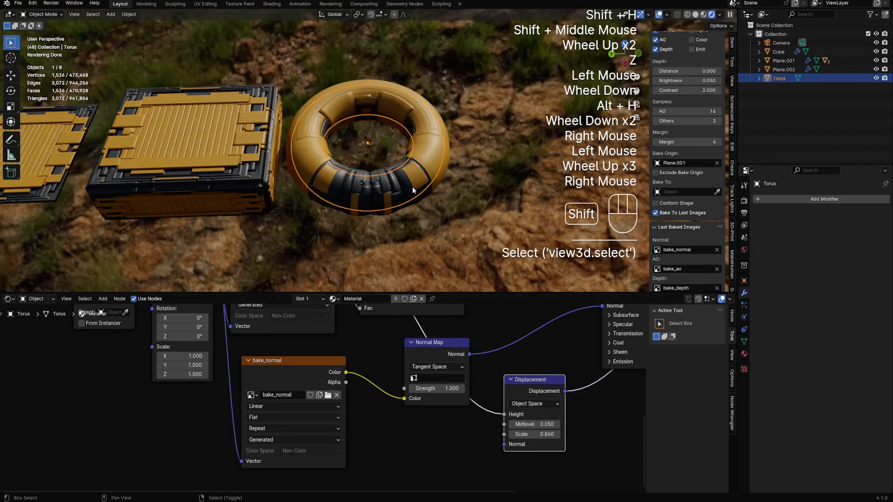
key(shift+h)
middle_drag(412, 186, 437, 210)
right_click(404, 208)
scroll(437, 210, up, 2)
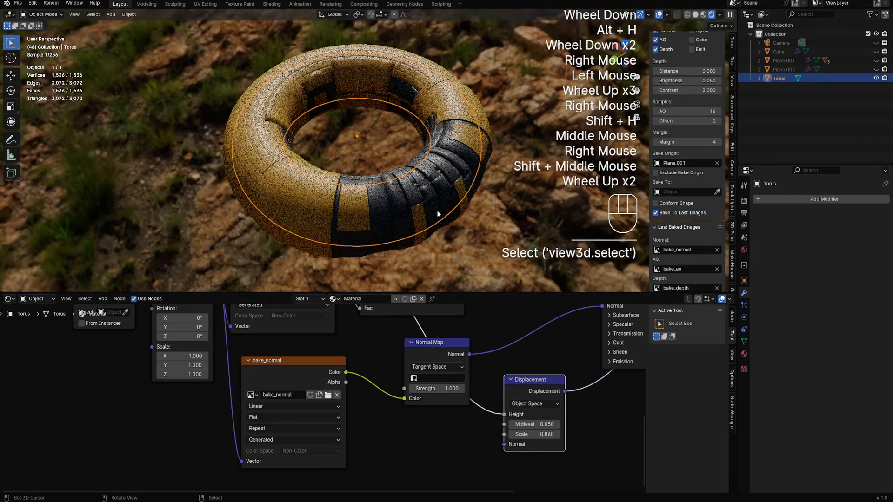
Add a Subdivision modifier with viewport level 1 to the torus and set its type to Simple.
right_click(447, 188)
key(ctrl+1)
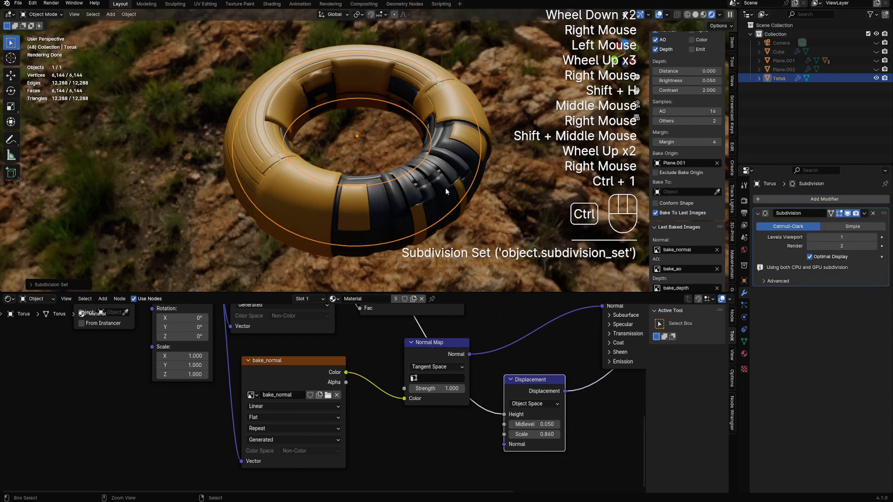
click(837, 227)
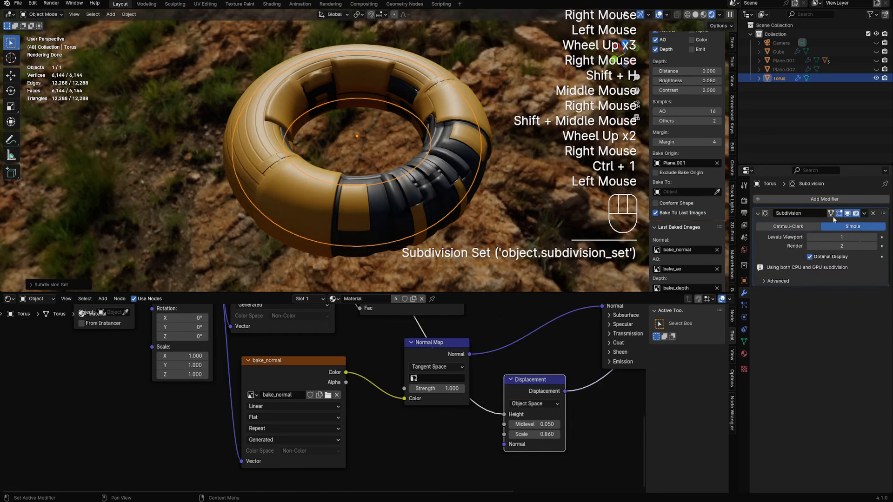
Compare viewport subdivision levels up to 4 on the torus, and set the viewport and render levels to 1.
ctrl+scroll(828, 237, up, 1)
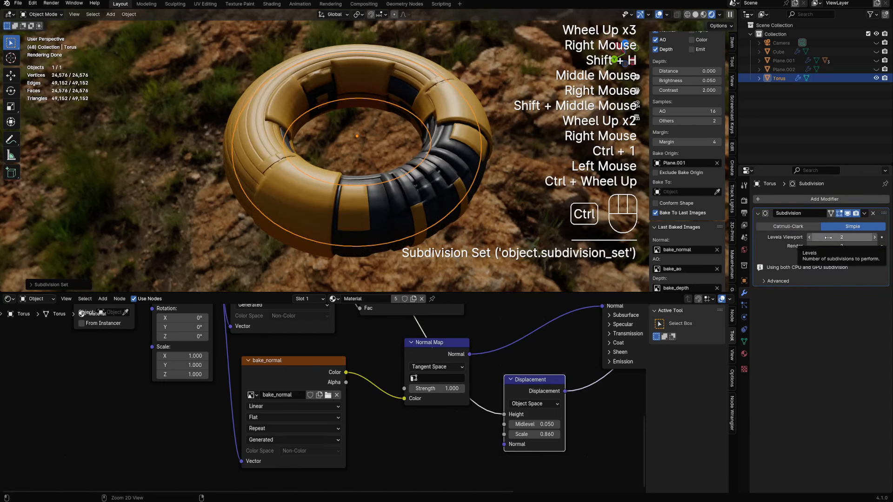
ctrl+scroll(828, 237, up, 1)
ctrl+scroll(828, 237, down, 1)
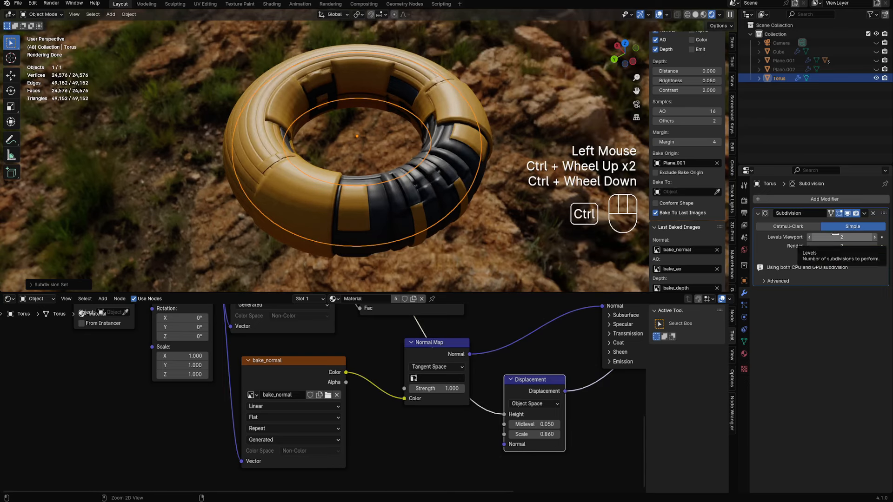
ctrl+scroll(836, 235, up, 1)
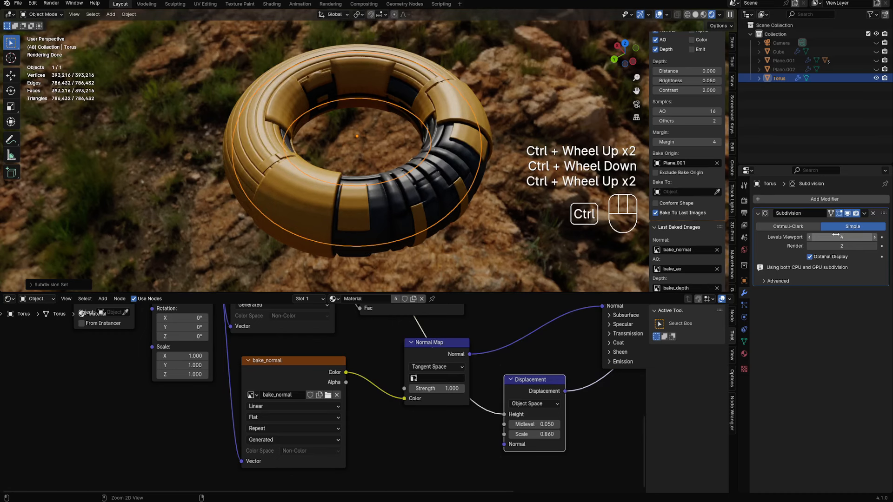
ctrl+scroll(836, 237, down, 3)
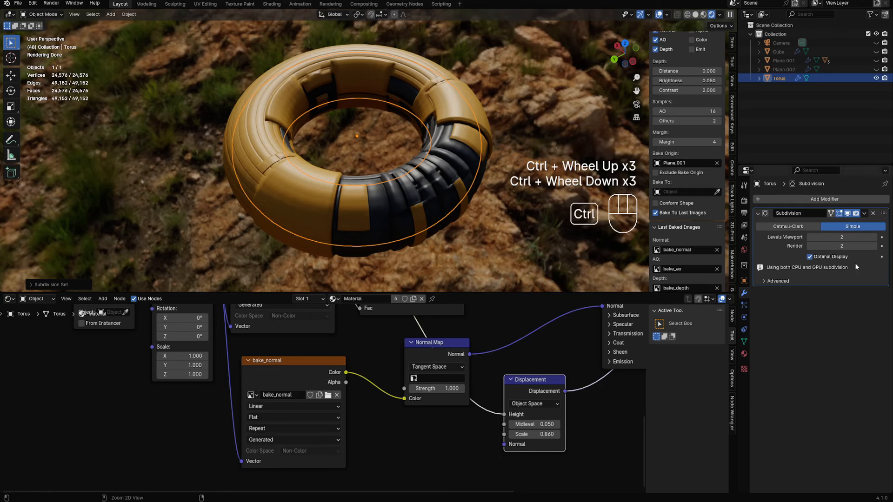
ctrl+scroll(844, 247, down, 1)
right_click(393, 184)
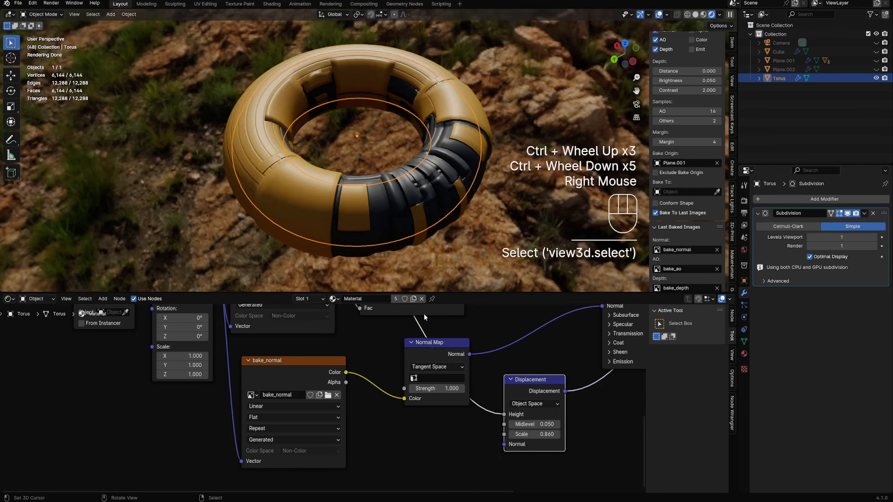
key(Tab)
key(Tab)
key(Tab)
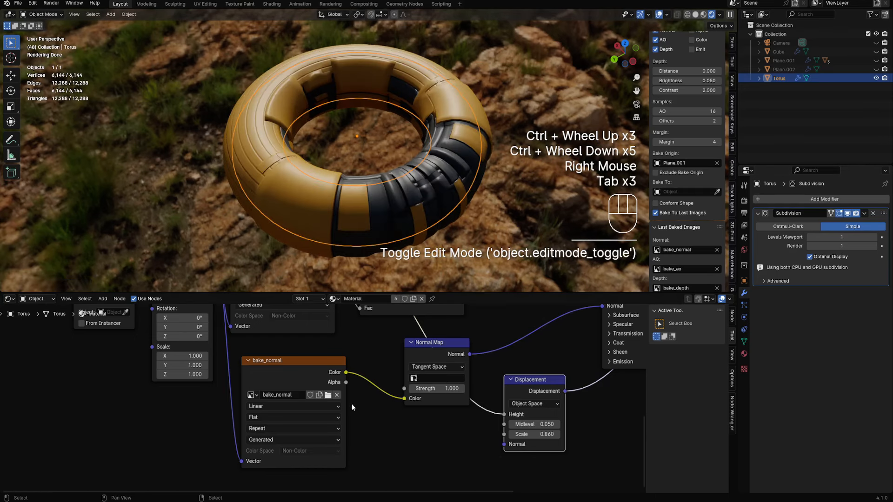
Set the Mapping node's X, Y and Z scale to 2.
scroll(351, 403, down, 1)
scroll(351, 403, down, 1)
click(228, 370)
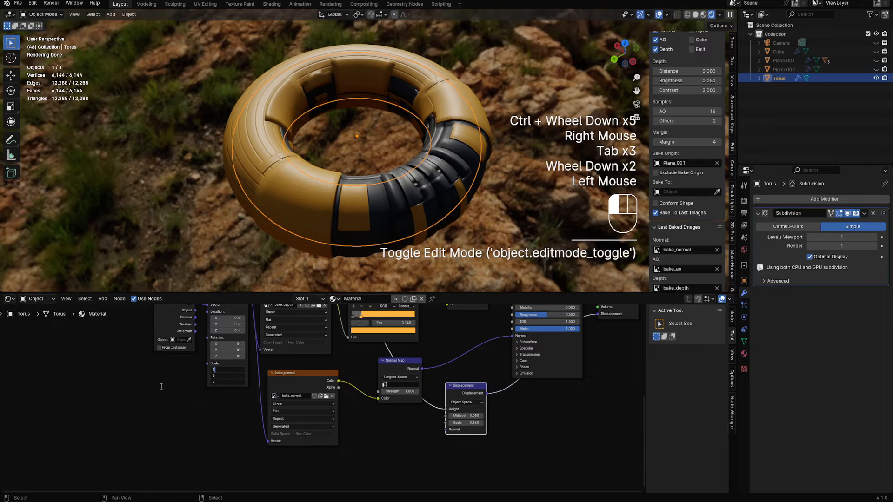
key(Return)
Hide the viewport overlays to view the torus without its selection outline.
middle_drag(324, 264, 417, 264)
key(shift+alt+z)
scroll(354, 223, down, 1)
shift+middle_drag(326, 242, 340, 228)
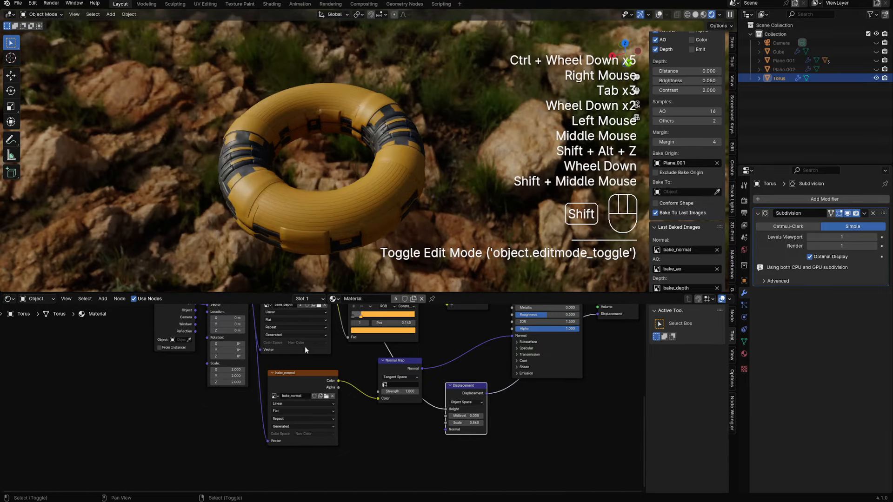
Set the Mapping node's scale to 3 on all three axes.
mouse_move(229, 371)
shift+mouse_down()
mouse_move(279, 371)
mouse_move(232, 369)
shift+mouse_up()
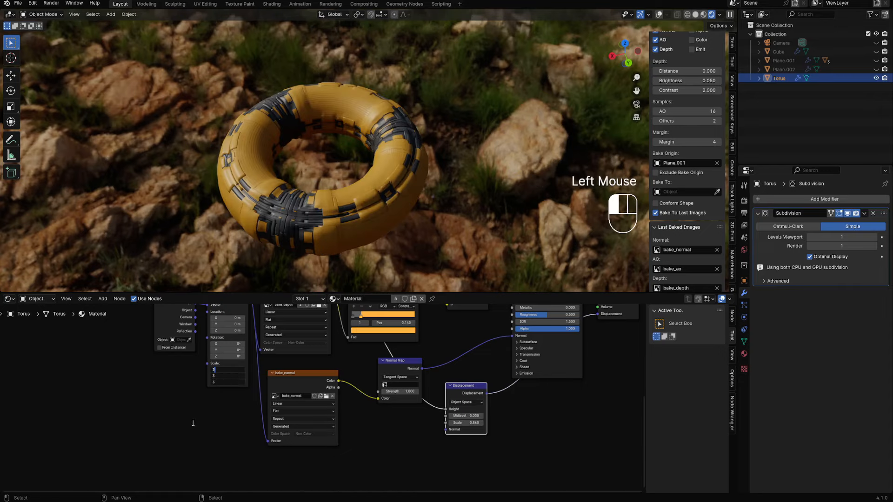
middle_drag(465, 211, 506, 236)
scroll(505, 237, up, 2)
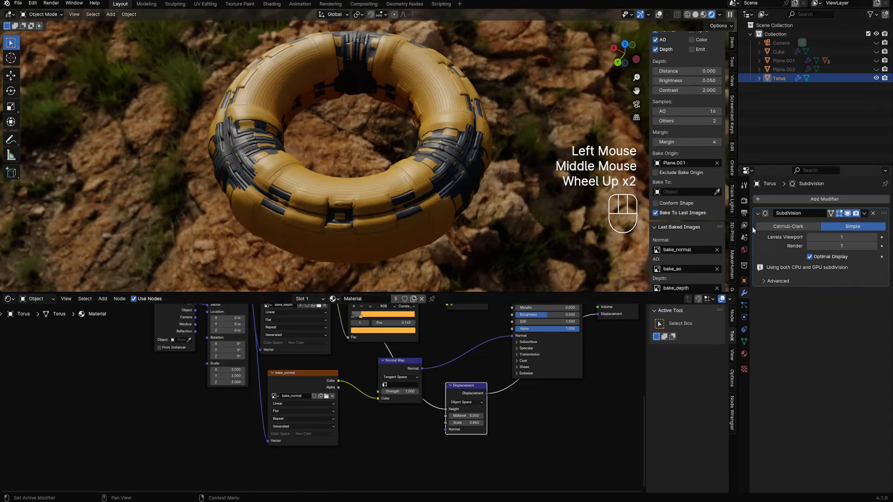
Set the torus's viewport subdivision level to 4 and its subdivision type to Catmull-Clark.
click(841, 237)
key(Return)
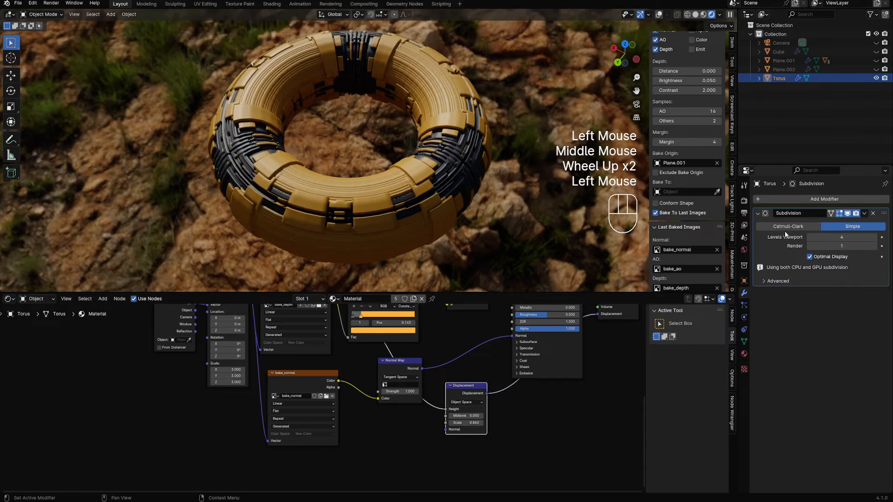
click(769, 224)
middle_drag(489, 149, 517, 167)
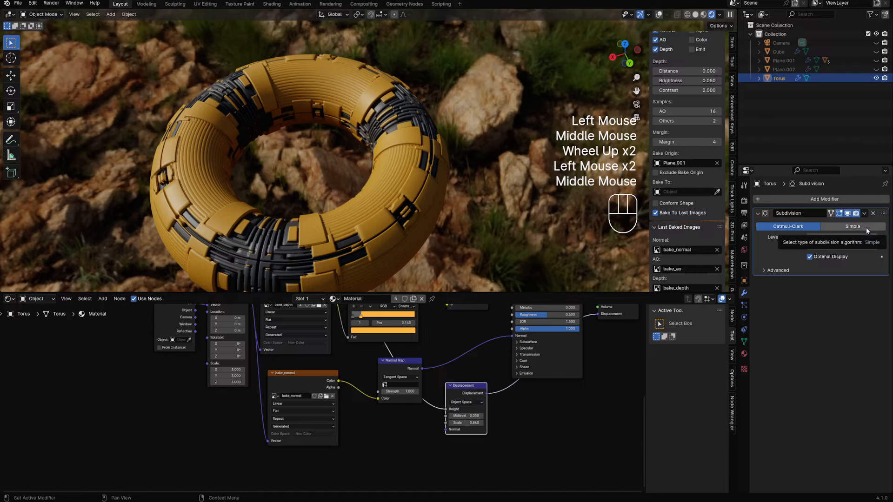
Increase the Mapping node's X, Y and Z scale together to about 5.66.
scroll(393, 191, down, 1)
shift+middle_drag(363, 186, 455, 193)
scroll(400, 194, up, 1)
scroll(376, 214, down, 1)
scroll(456, 194, down, 1)
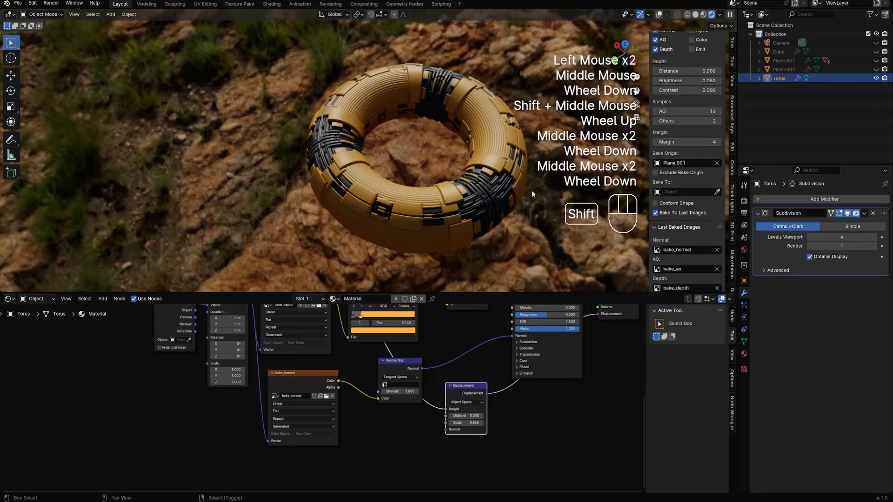
shift+middle_drag(532, 194, 493, 198)
middle_drag(493, 198, 438, 186)
click(437, 186)
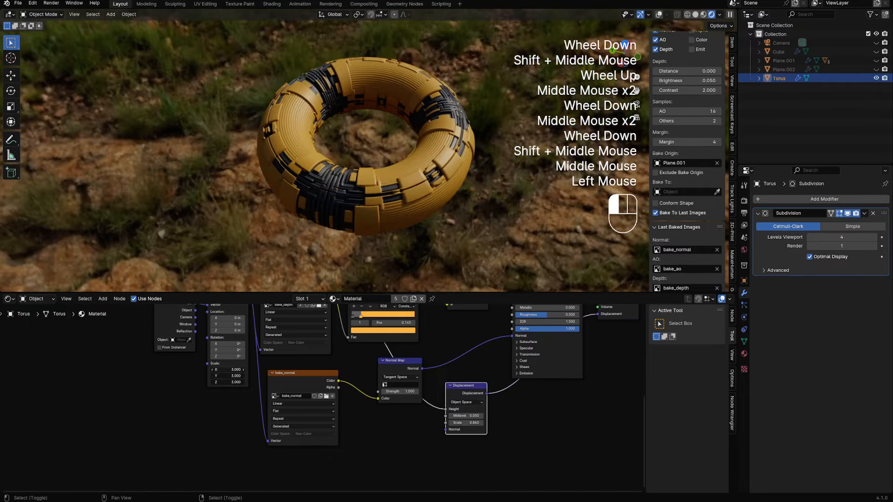
shift+drag(233, 370, 270, 369)
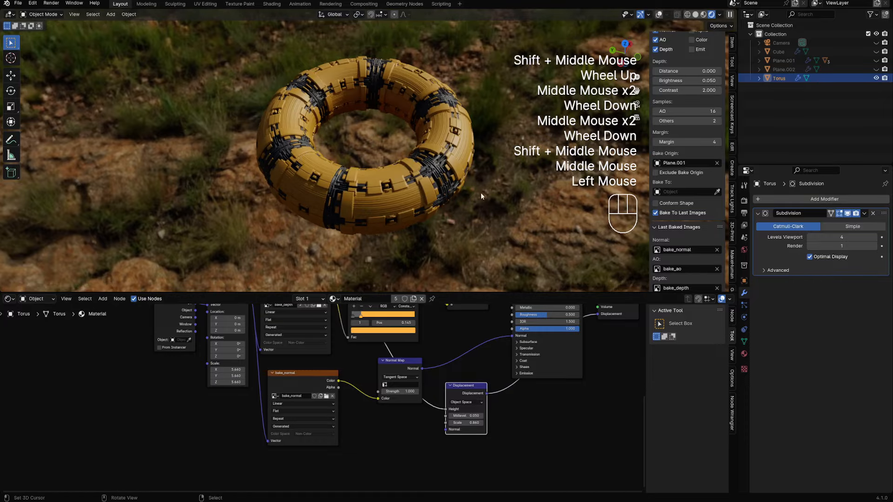
Inspect the denser panel tiling around the torus and reveal all hidden objects.
scroll(425, 166, up, 1)
middle_drag(481, 194, 462, 163)
scroll(382, 190, down, 2)
scroll(453, 201, up, 2)
scroll(453, 201, down, 1)
scroll(468, 188, down, 1)
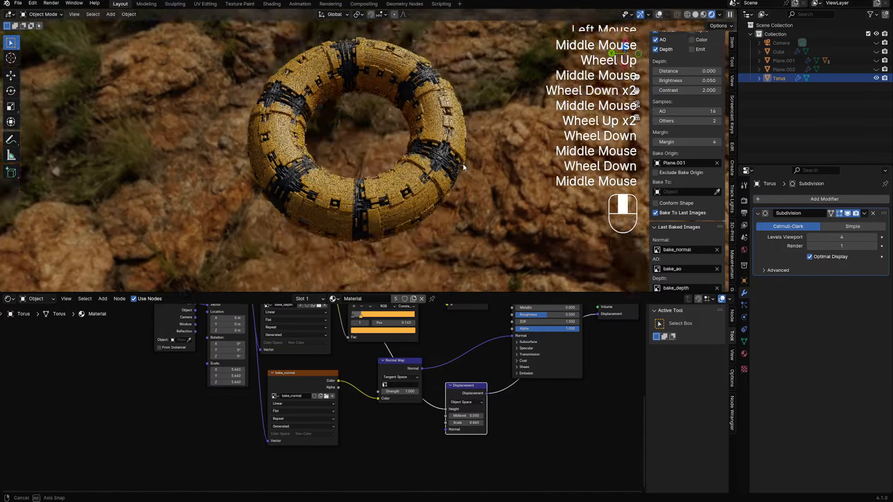
key(z)
key(alt+h)
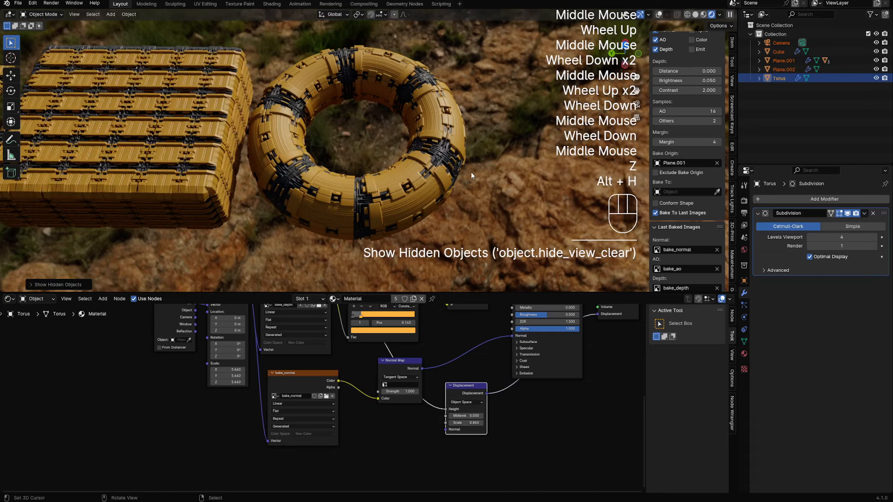
Delete the box between the textured plane and the torus.
scroll(471, 175, down, 2)
shift+middle_drag(317, 179, 457, 177)
scroll(456, 177, up, 1)
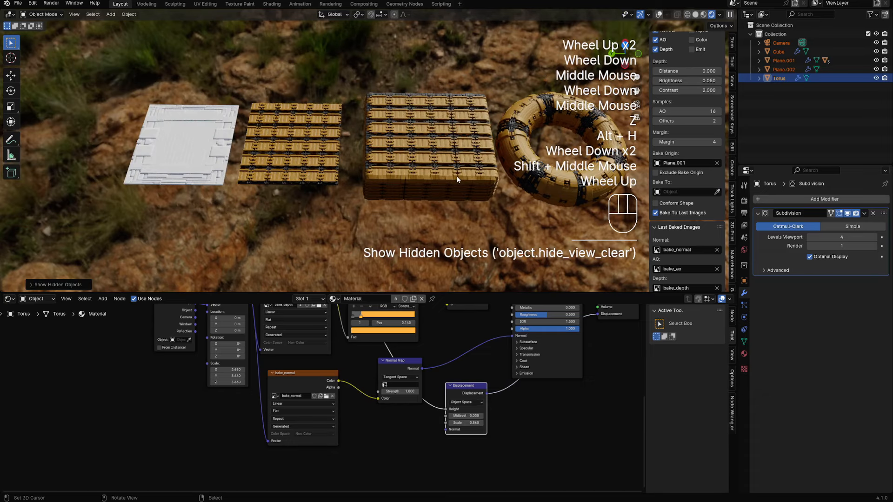
right_click(426, 169)
key(x)
Set the viewport and render subdivision levels of the textured plane to 0.
right_click(310, 160)
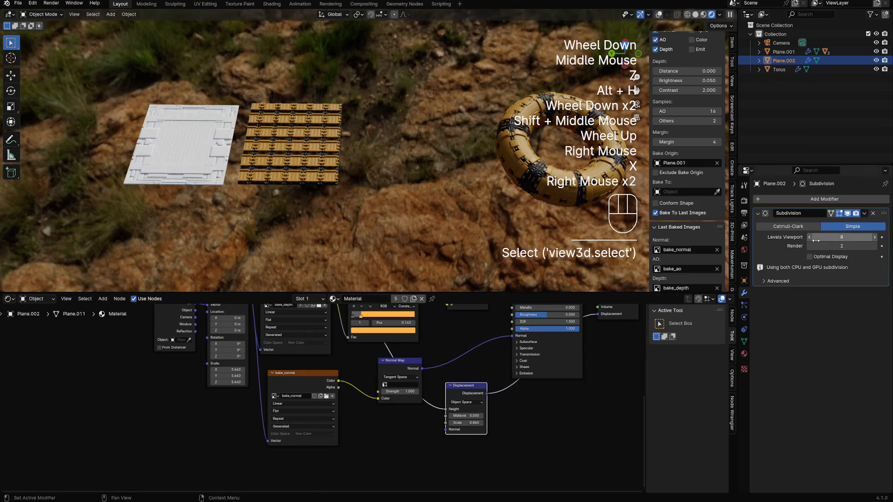
drag(816, 238, 791, 239)
scroll(302, 149, up, 1)
key(z)
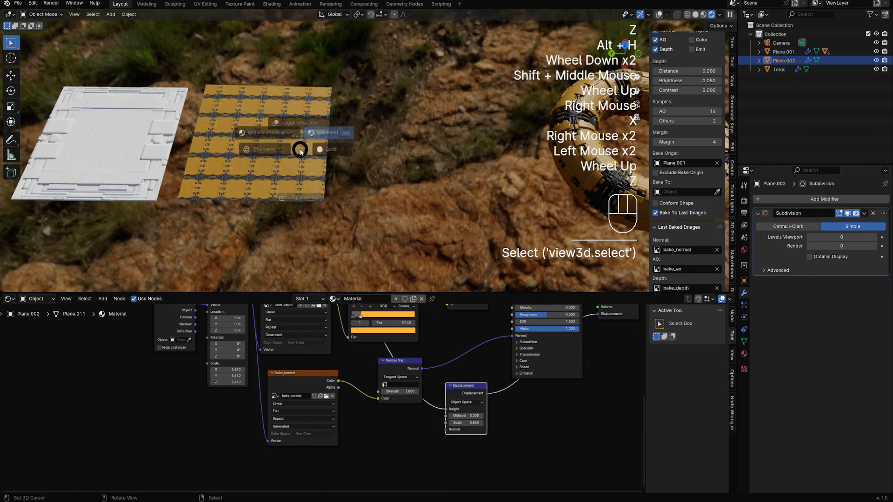
scroll(316, 151, down, 1)
key(z)
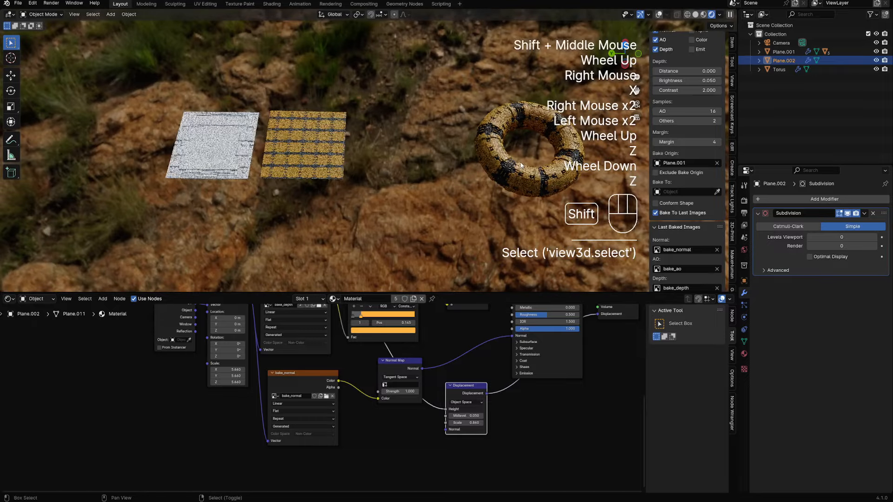
Examine the tiled panel displacement on the torus up close.
shift+middle_drag(435, 140, 298, 149)
scroll(452, 206, up, 3)
middle_drag(452, 207, 391, 209)
scroll(391, 210, down, 1)
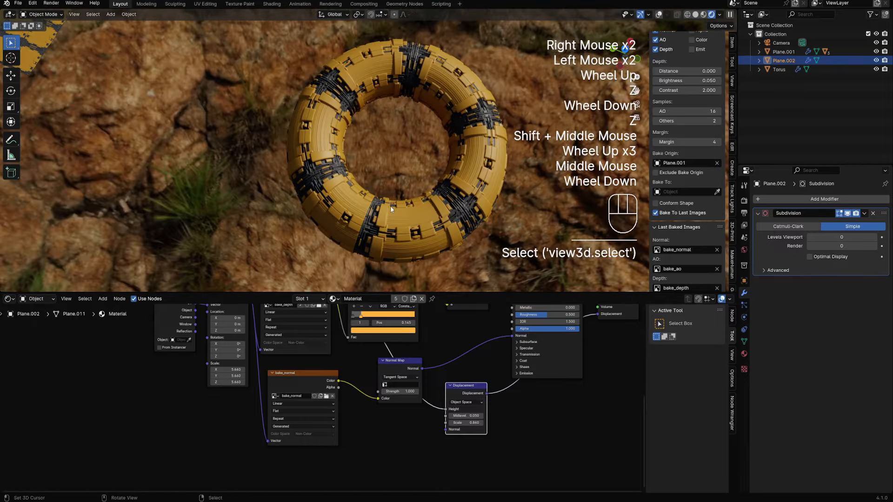
Switch the viewport to solid shading, view the detailed panel and flat plane from above, and save the file.
scroll(391, 210, down, 1)
key(z)
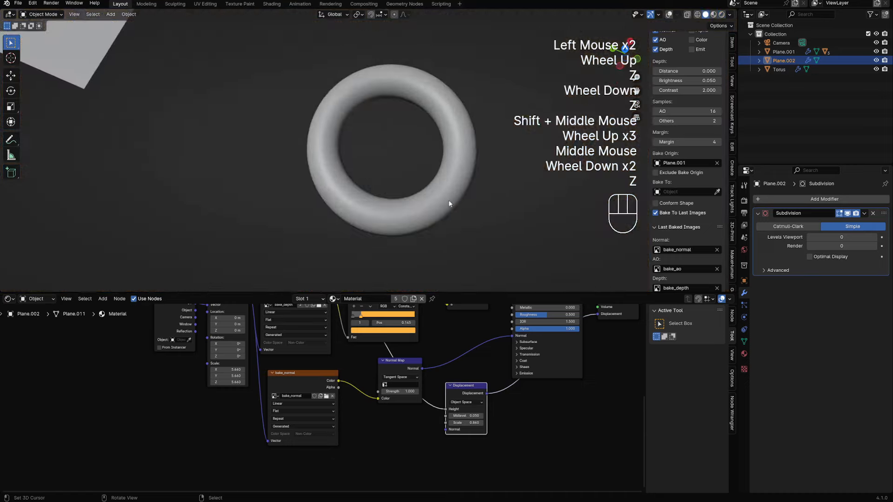
scroll(451, 201, down, 3)
mouse_move(451, 201)
shift+middle_down()
mouse_move(307, 151)
mouse_move(449, 152)
mouse_move(350, 158)
shift+middle_up()
scroll(307, 152, up, 2)
shift+scroll(450, 152, down, 1)
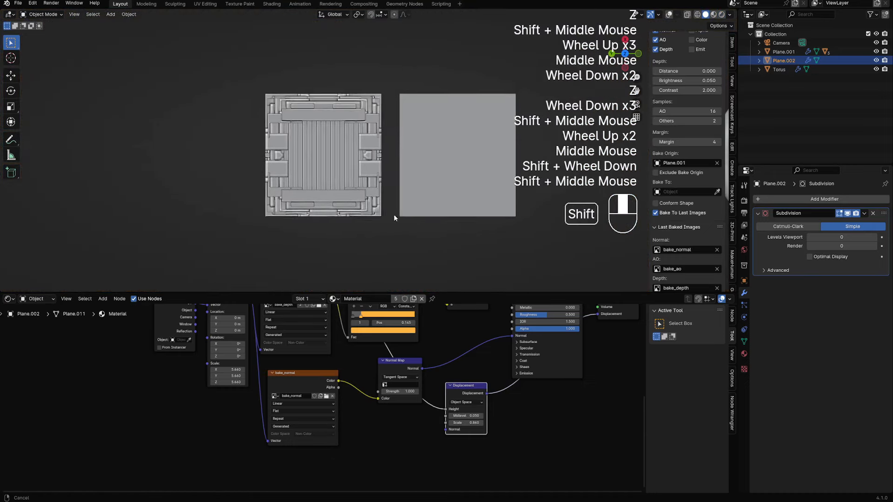
key(ctrl+s)
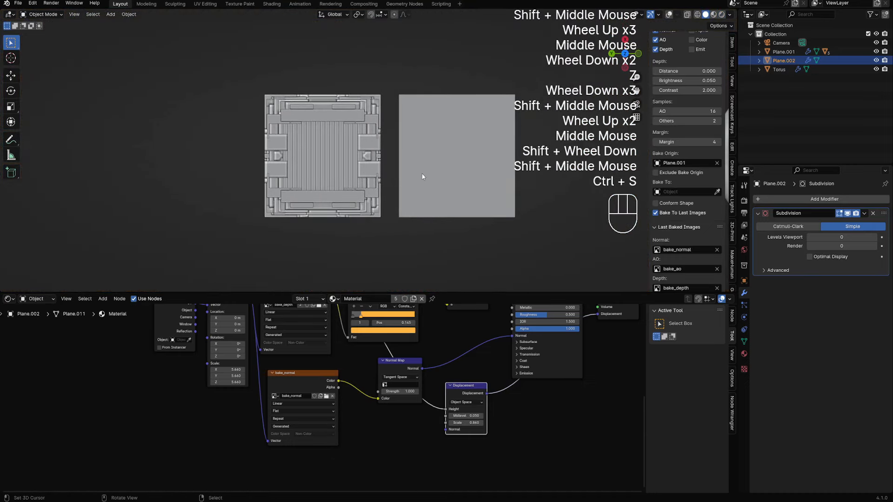
Duplicate the flat plane and place the copy below the detailed panel, offset about -2.6 m in X and 2 m in Y.
scroll(497, 216, down, 1)
shift+scroll(497, 216, down, 1)
shift+middle_drag(496, 216, 395, 119)
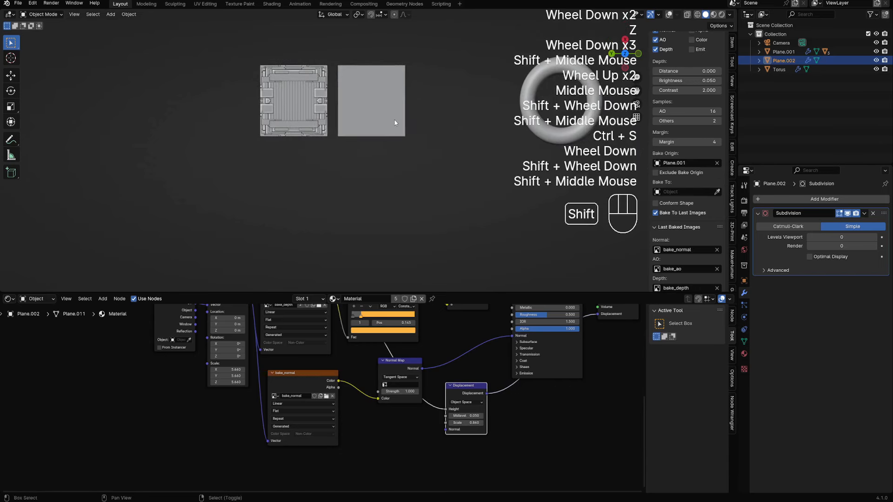
right_click(389, 114)
key(shift+d)
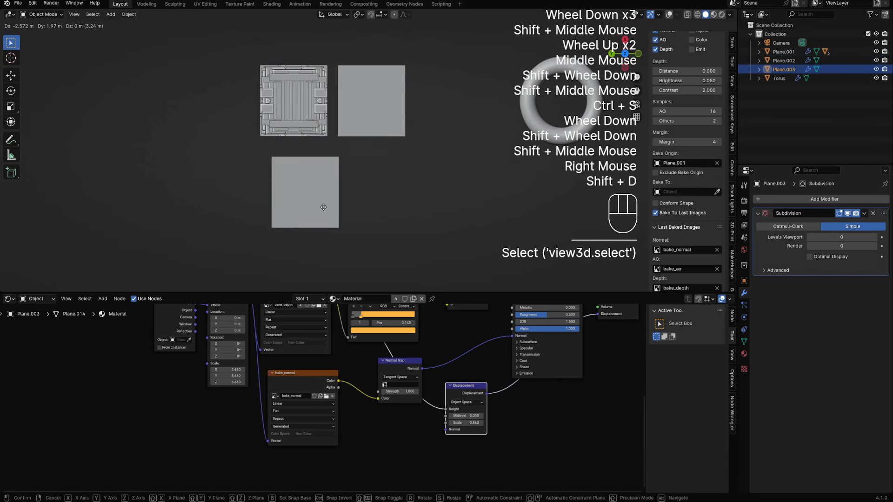
click(327, 206)
Show the overlays and subdivide the duplicated plane three times in Edit Mode into an 8 by 8 grid.
scroll(373, 188, up, 2)
shift+middle_drag(327, 206, 401, 167)
key(Tab)
key(shift+alt+z)
scroll(402, 166, up, 2)
key(w)
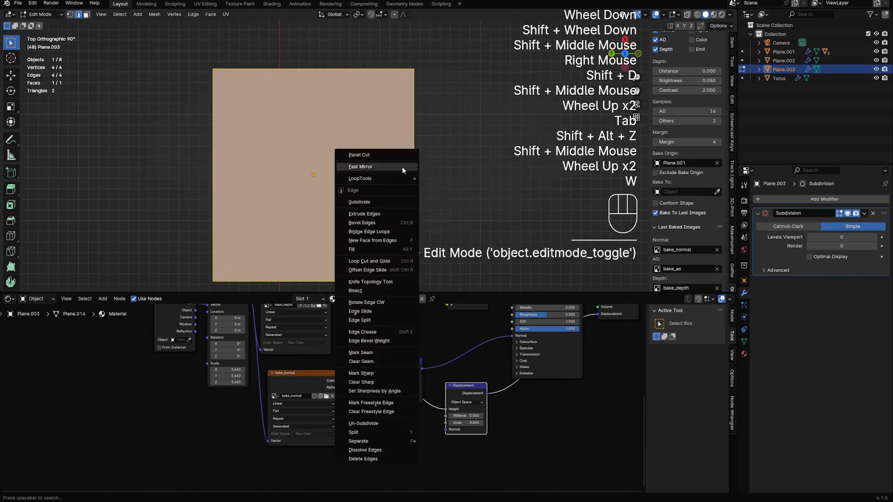
click(397, 202)
key(w)
click(398, 201)
scroll(377, 173, down, 1)
key(w)
click(380, 185)
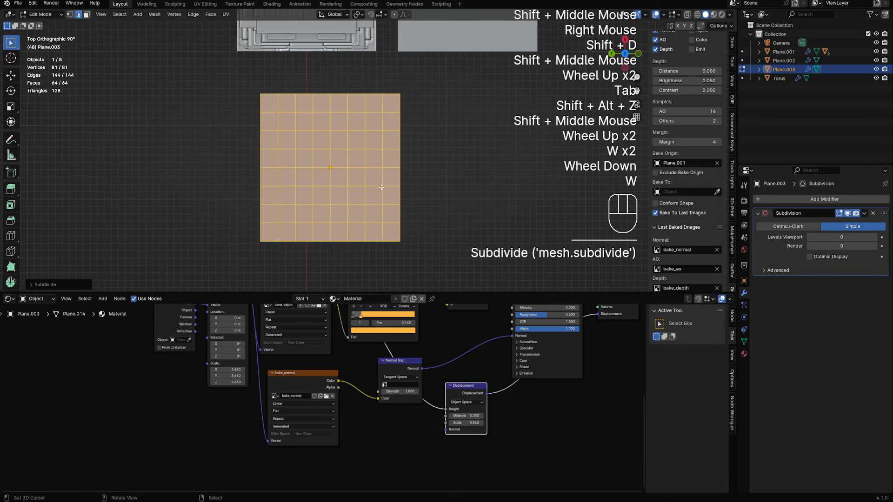
key(w)
click(382, 187)
scroll(381, 188, up, 2)
key(ctrl+z)
Inset the grid faces individually twice, by about 0.05 m and about 0.025 m.
middle_drag(381, 187, 345, 184)
scroll(441, 171, down, 1)
scroll(345, 184, up, 1)
key(i)
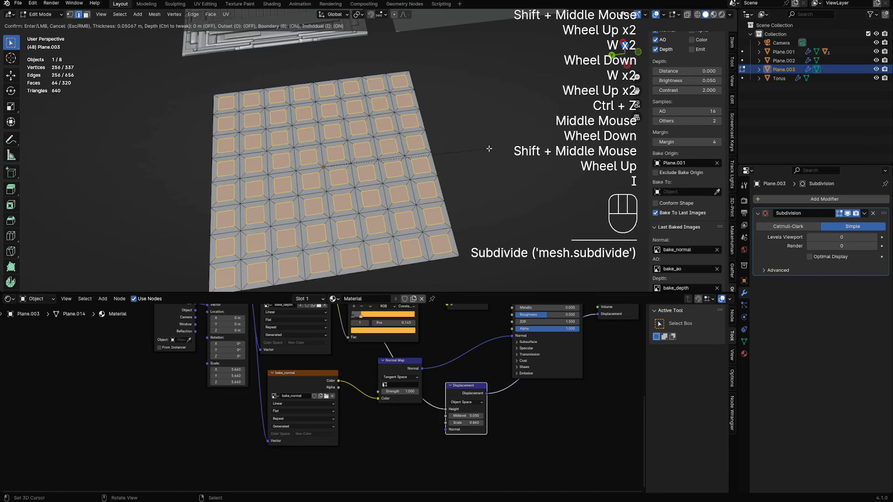
click(490, 148)
key(i)
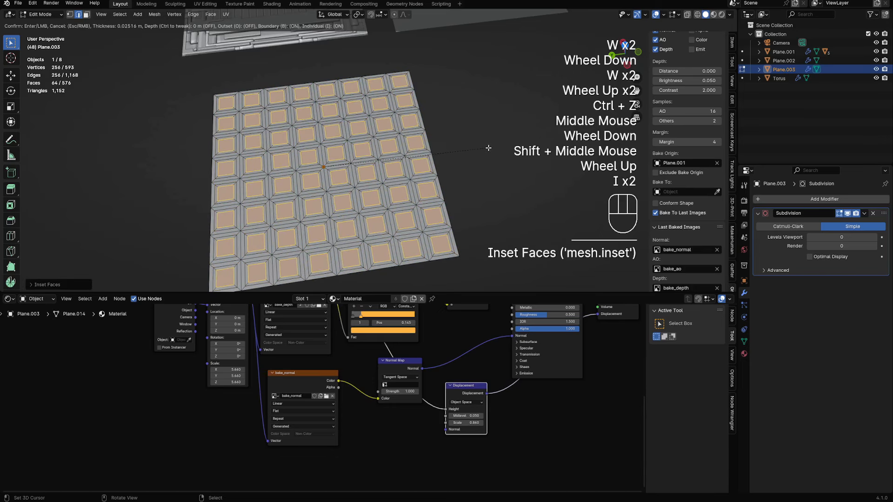
click(488, 147)
Raise the inner faces along their normals into blocks with Shrink/Fatten and return to Object Mode.
key(alt+s)
click(488, 147)
key(Tab)
scroll(442, 154, down, 2)
alt+middle_drag(418, 153, 461, 152)
right_click(389, 164)
shift+middle_drag(460, 151, 598, 174)
scroll(598, 174, up, 1)
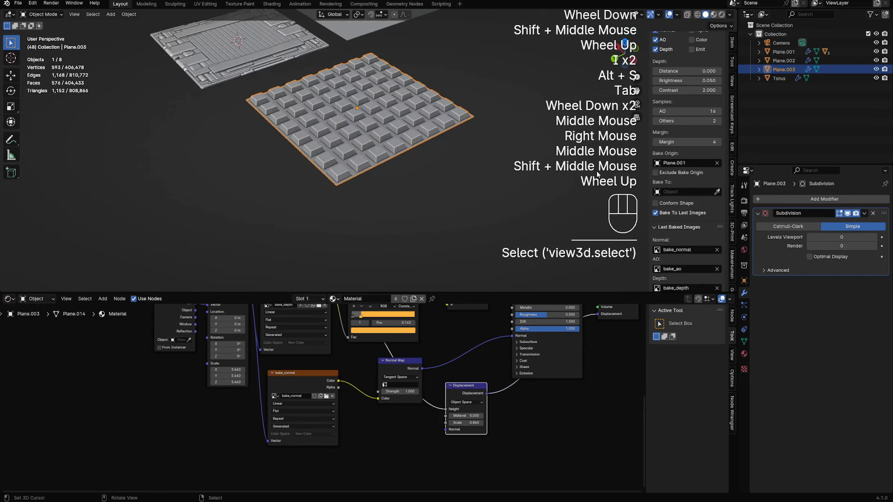
Set Plane.003 as the bake origin and bake its normal, AO and depth maps to the last baked images.
click(716, 163)
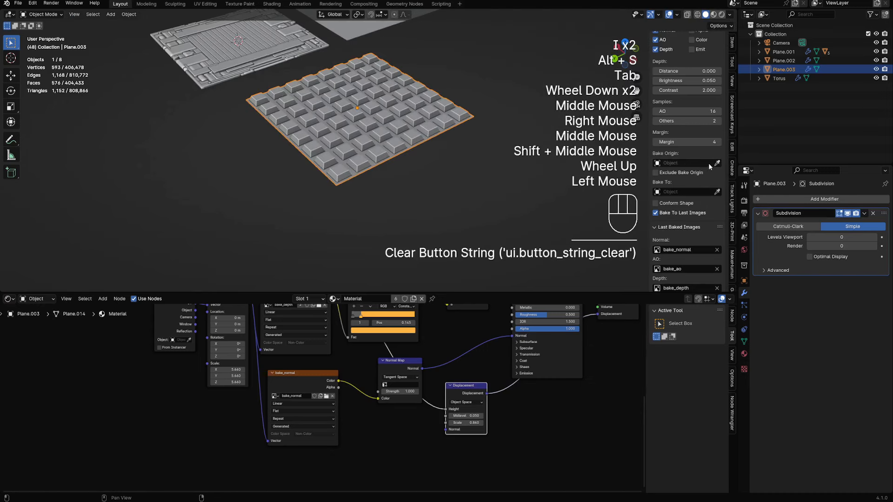
click(702, 163)
click(700, 174)
scroll(361, 160, down, 1)
shift+middle_drag(437, 142, 396, 201)
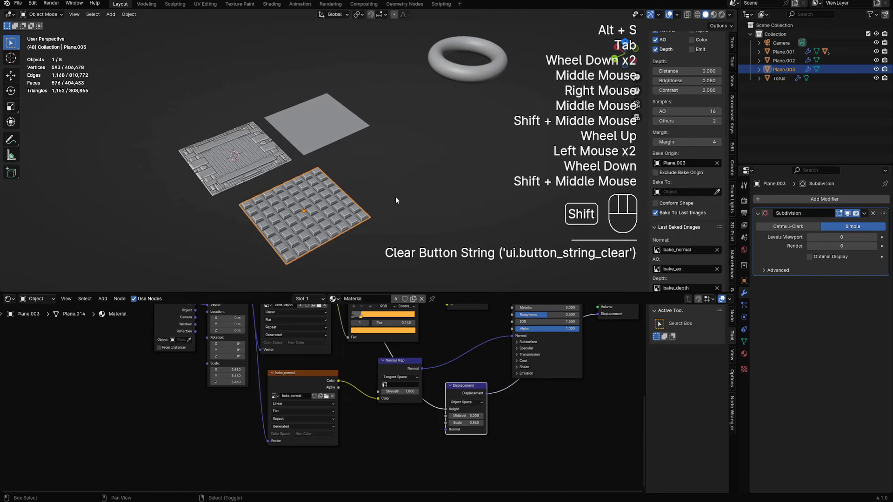
scroll(675, 65, up, 3)
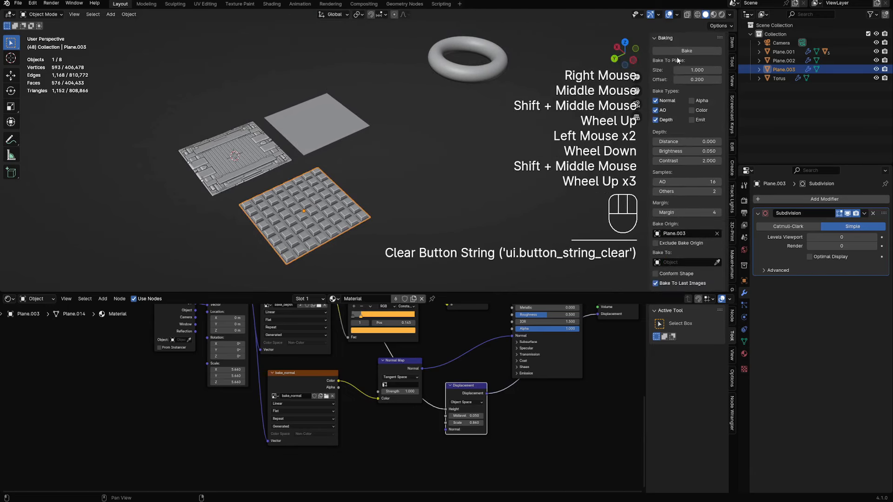
scroll(677, 167, down, 1)
scroll(670, 233, up, 2)
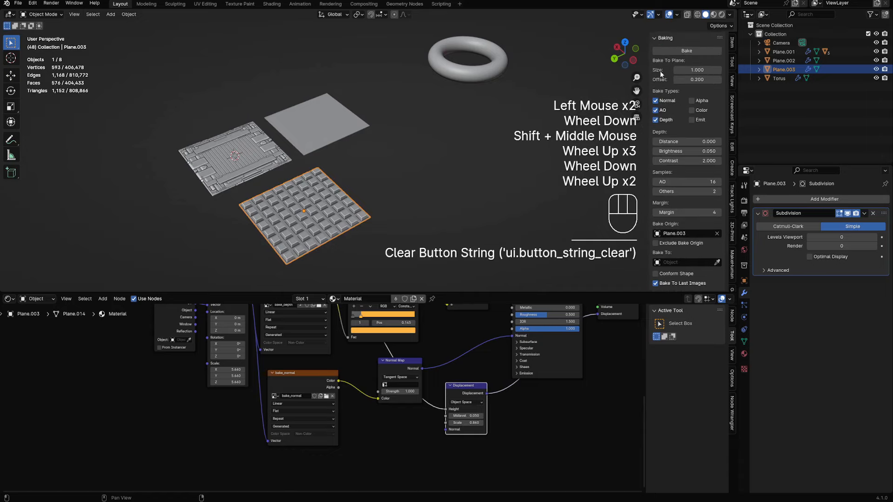
click(664, 53)
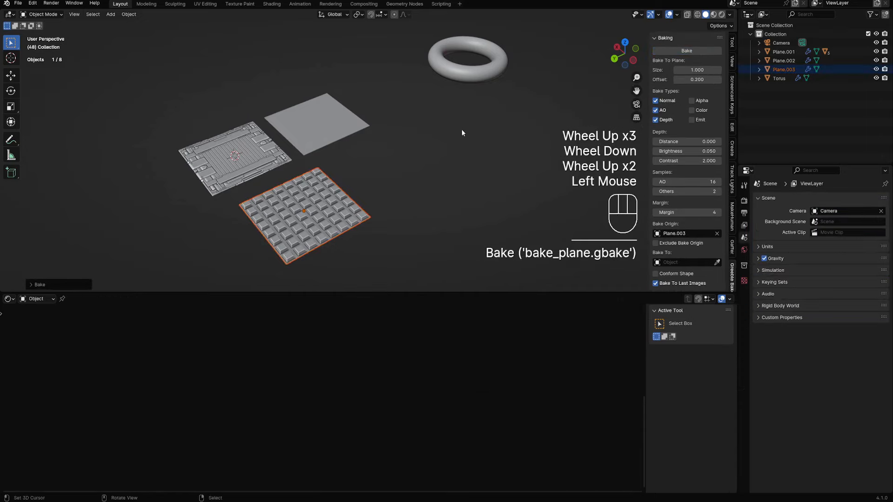
Select the torus and show the scene in rendered shading.
scroll(475, 33, down, 1)
right_click(474, 91)
shift+middle_drag(504, 79, 498, 82)
scroll(498, 83, up, 3)
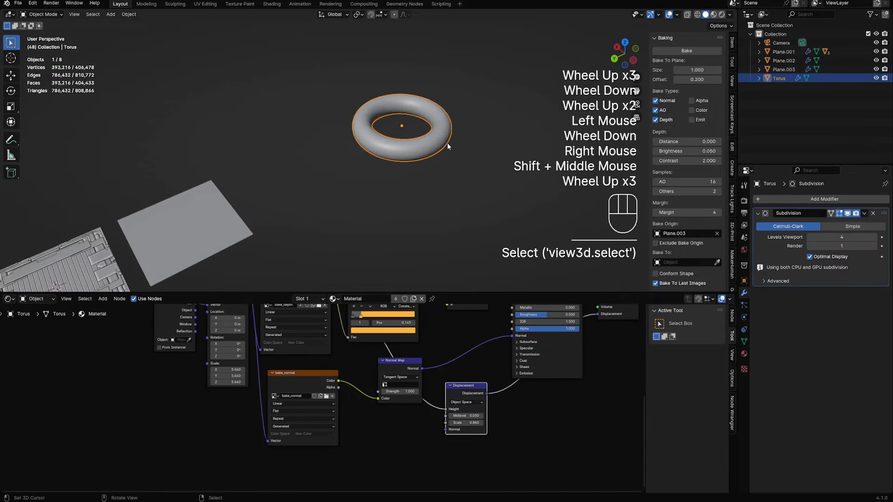
key(z)
scroll(495, 112, up, 2)
scroll(497, 119, up, 2)
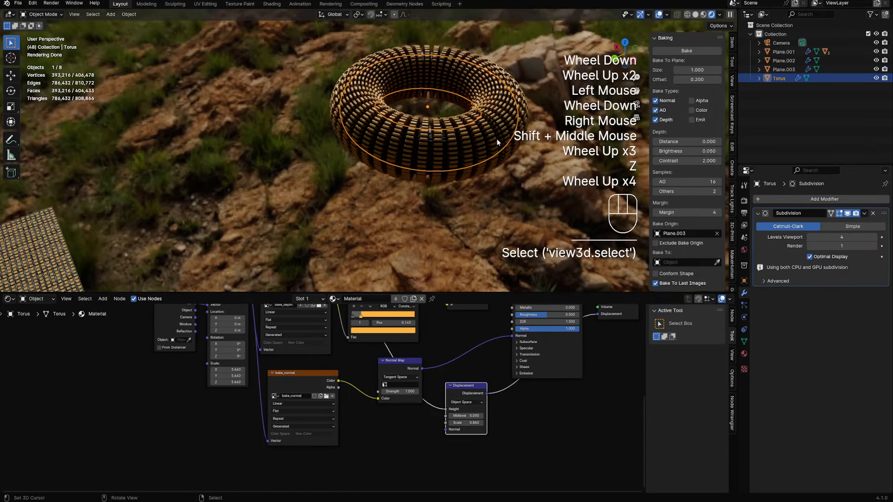
Examine the block displacement around the torus with the overlays hidden.
alt+middle_click(497, 139)
middle_drag(496, 138, 419, 186)
scroll(453, 134, down, 2)
scroll(452, 134, down, 1)
key(alt+a)
shift+middle_drag(419, 186, 391, 224)
right_click(400, 214)
scroll(400, 214, down, 1)
key(shift+alt+z)
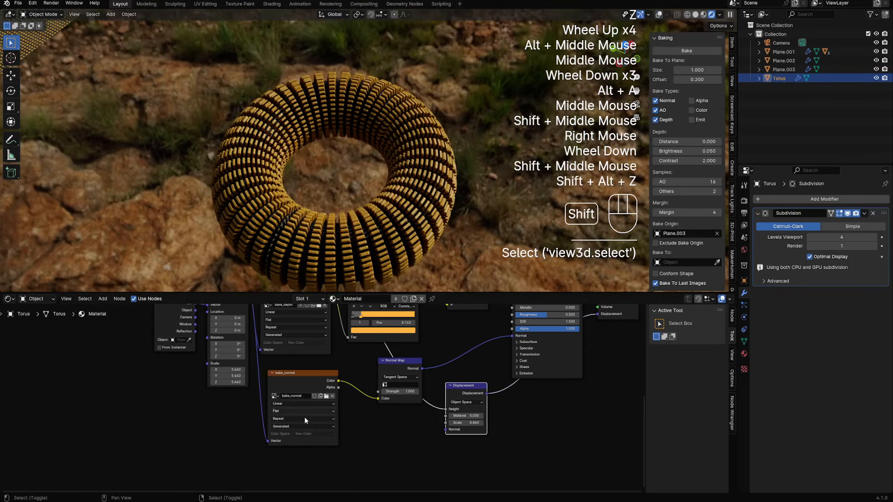
Set the Mapping node's X, Y and Z scale to 2.740 in the torus material.
middle_drag(297, 379, 334, 415)
click(264, 407)
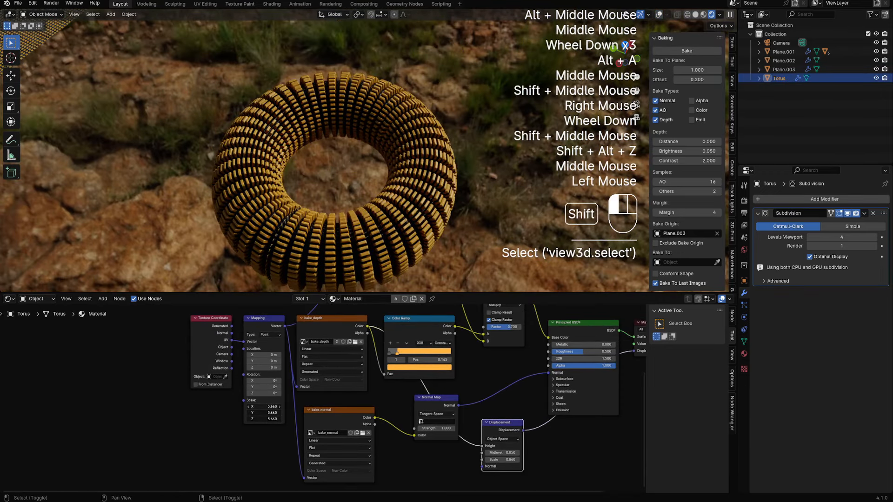
mouse_move(264, 406)
shift+mouse_down()
mouse_move(195, 406)
mouse_move(256, 406)
shift+mouse_up()
Return to solid shading and remove the Subdivision modifier from the block-grid plane.
scroll(297, 186, down, 3)
shift+middle_drag(289, 184, 425, 210)
shift+scroll(425, 209, up, 1)
scroll(425, 209, up, 1)
key(z)
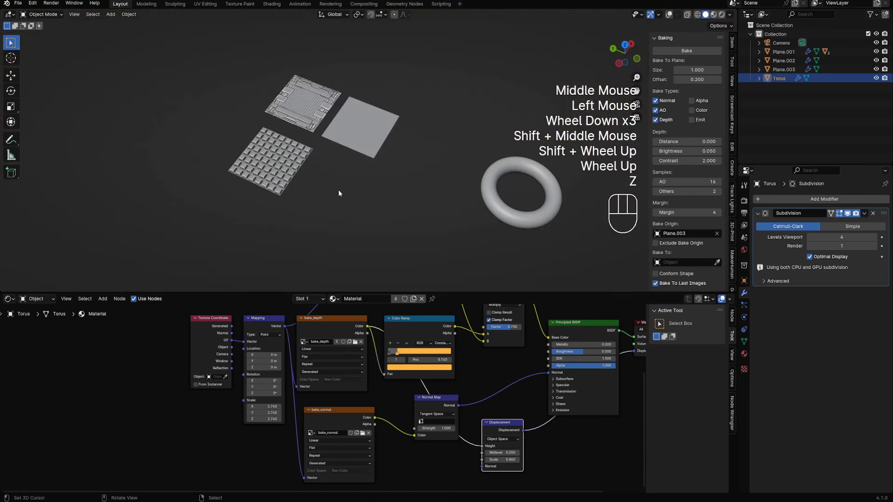
alt+middle_drag(339, 189, 370, 233)
right_click(298, 190)
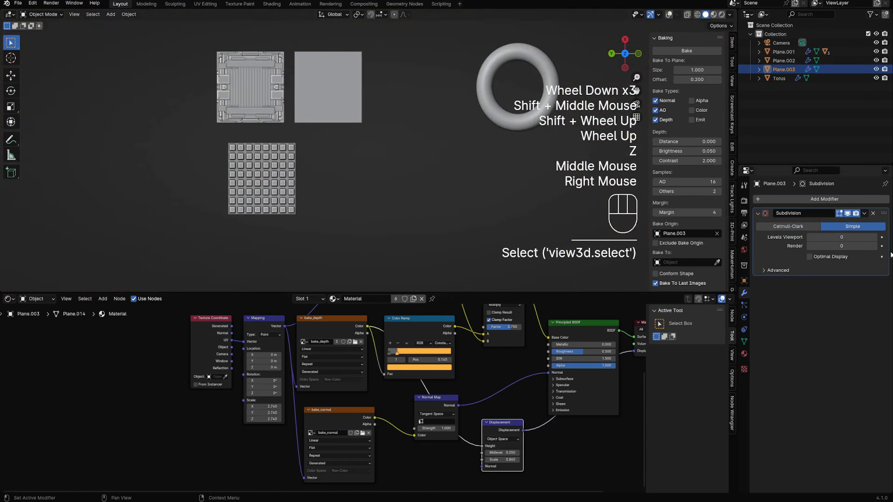
click(872, 213)
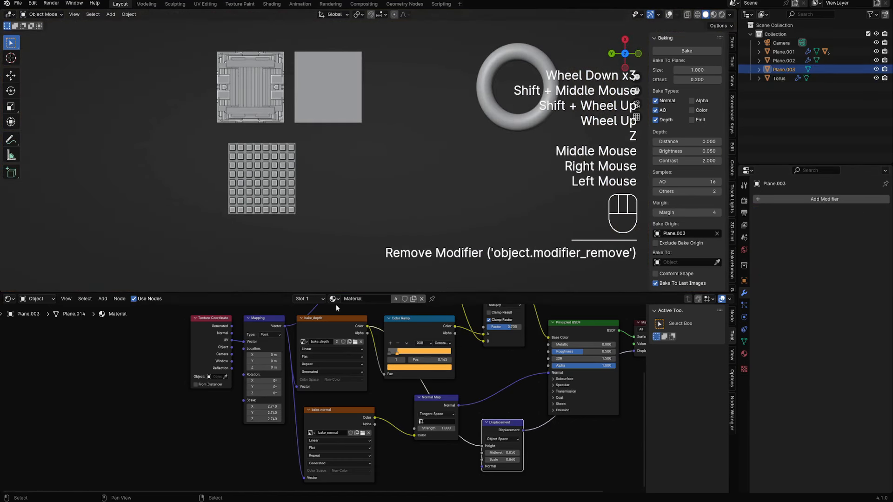
Show the overlays and unlink the material from the block-grid plane.
key(shift+alt+z)
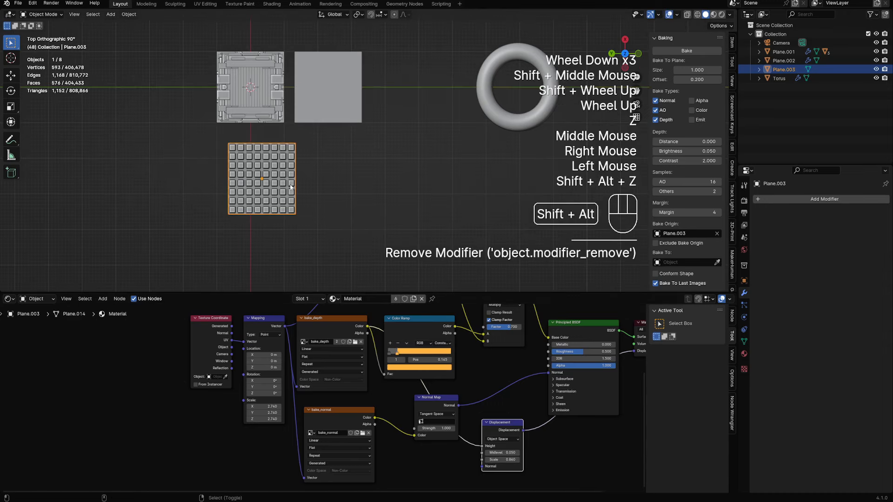
click(420, 299)
shift+middle_drag(395, 223, 378, 177)
scroll(378, 177, up, 1)
scroll(372, 158, up, 1)
right_click(354, 111)
scroll(353, 110, down, 1)
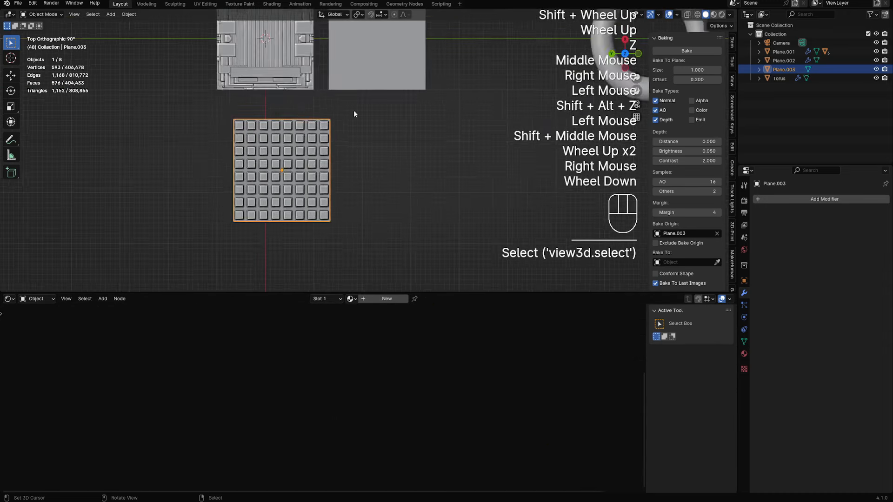
scroll(354, 114, down, 1)
right_click(298, 75)
right_click(321, 159)
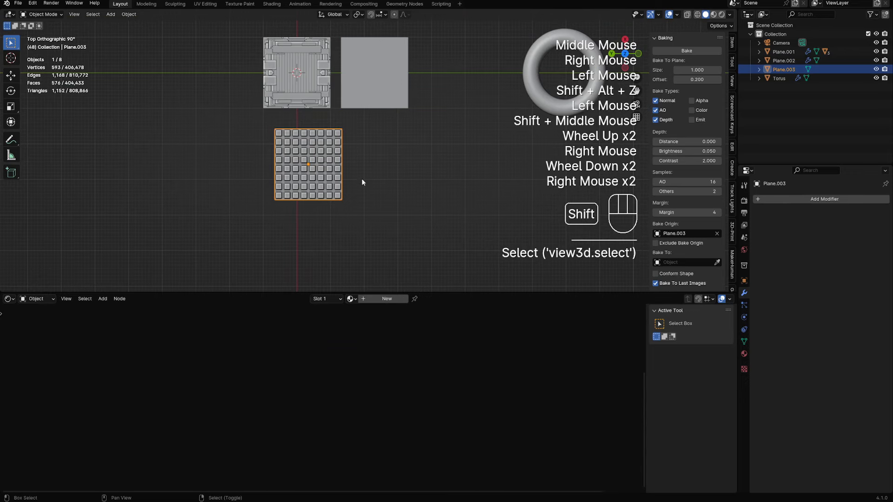
Add a new plane and place it beside the block-grid plane, below the flat textured plane.
key(shift+a)
click(395, 205)
key(g)
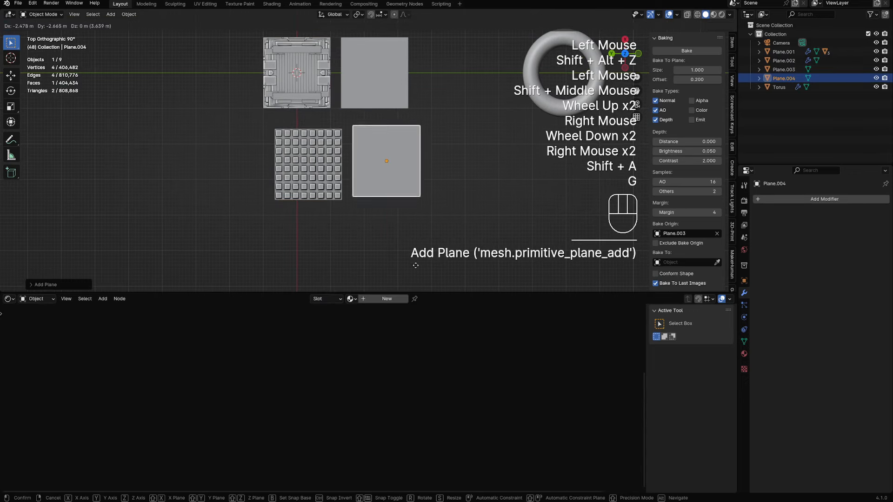
click(426, 275)
Subdivide the new plane into an 8 by 8 grid and inset each face individually by about 0.05 m.
scroll(405, 194, up, 1)
shift+middle_drag(425, 274, 423, 185)
key(Tab)
scroll(406, 193, up, 1)
key(w)
click(368, 229)
key(w)
click(362, 229)
scroll(423, 186, up, 1)
key(i)
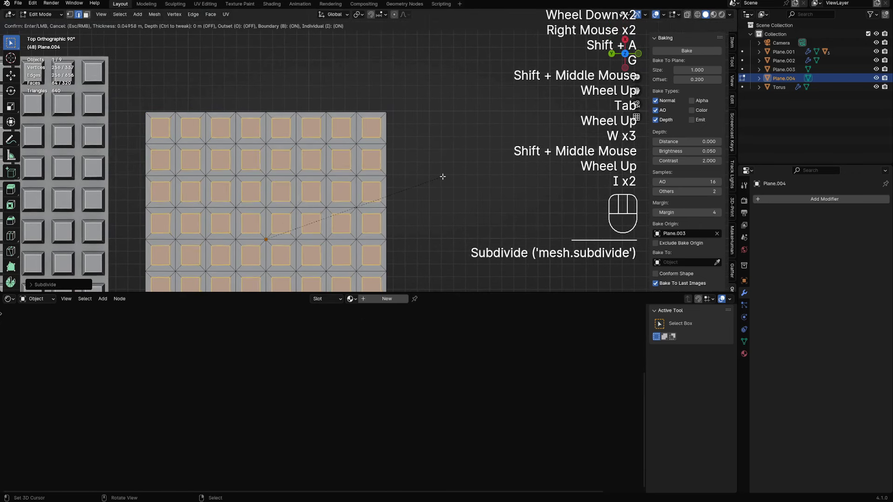
click(444, 176)
Subdivide the inset faces three times and round them into circles with LoopTools Circle.
key(w)
click(442, 177)
key(w)
click(442, 177)
key(w)
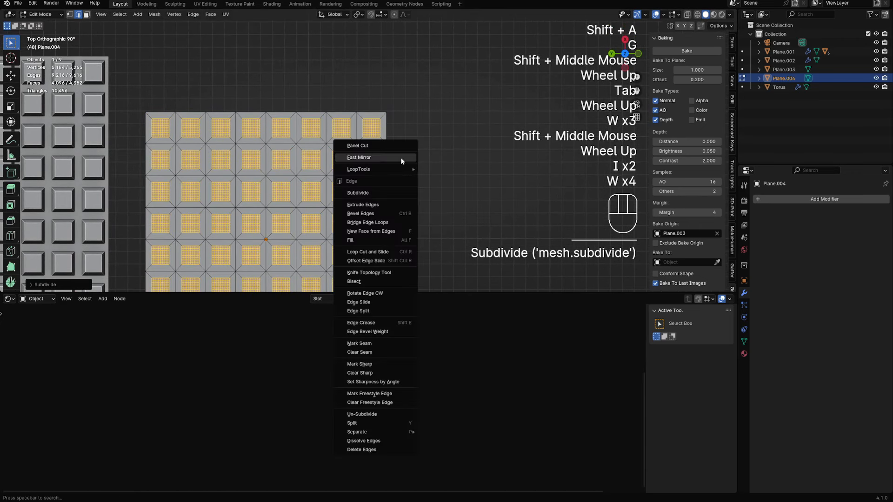
mouse_move(400, 169)
click(445, 175)
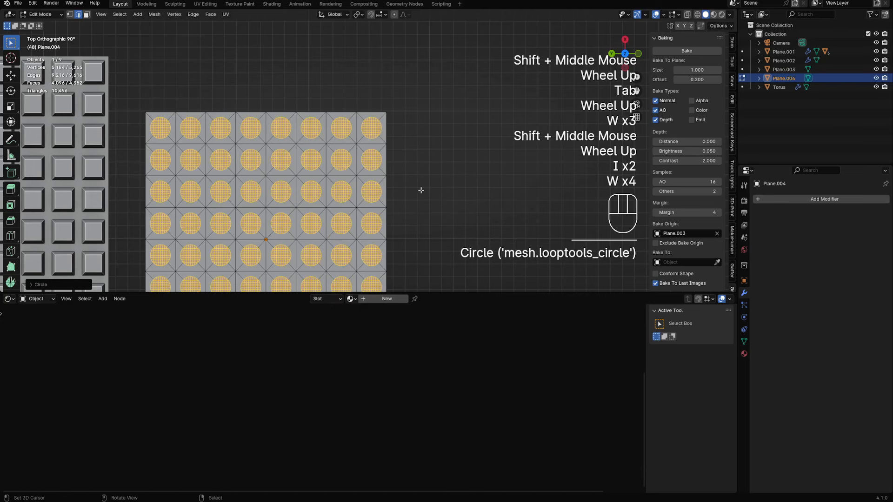
Fill each circle with a single face and inset the circular faces individually by about 0.034 m.
shift+middle_drag(420, 189, 445, 138)
key(f)
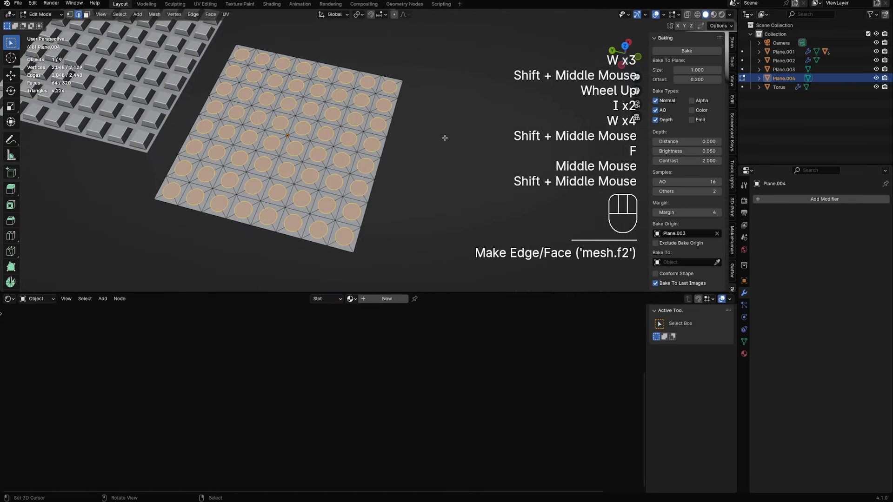
scroll(445, 138, up, 1)
key(i)
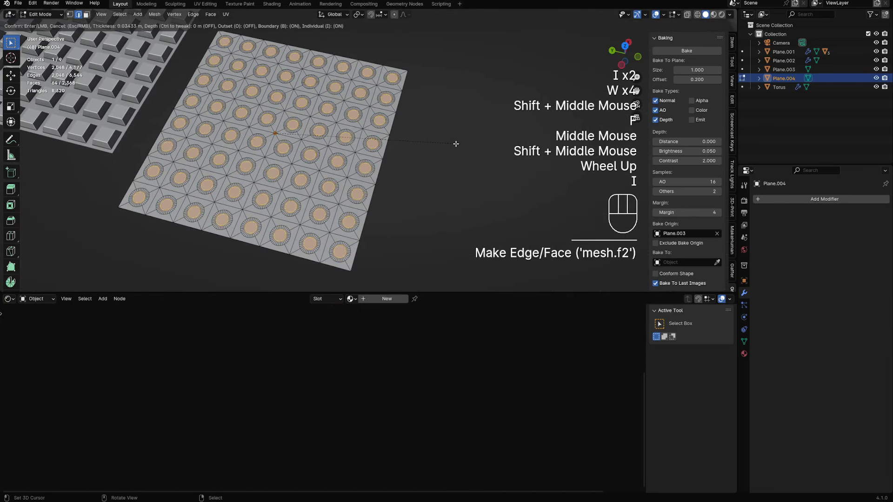
click(456, 143)
Raise the inner circular faces by about 0.04 m and bevel their edges about 0.028 m with multiple segments.
key(alt+s)
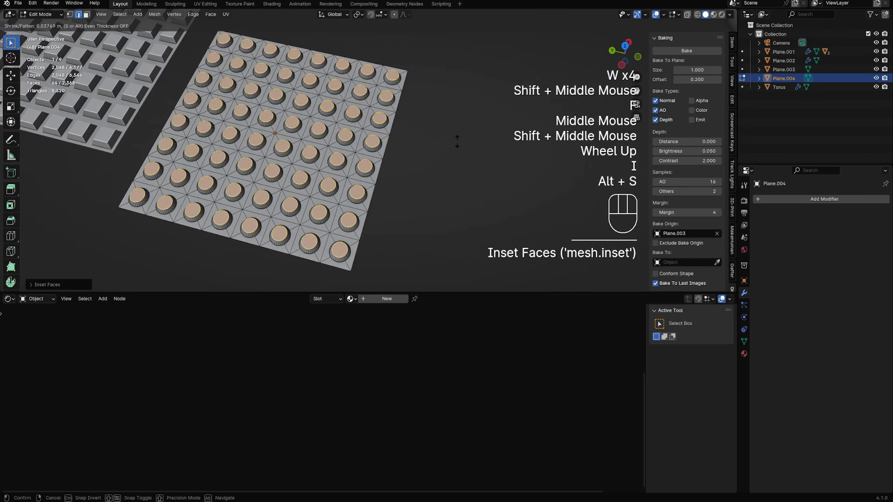
click(456, 139)
shift+middle_drag(456, 140, 435, 162)
scroll(465, 130, up, 2)
key(ctrl+b)
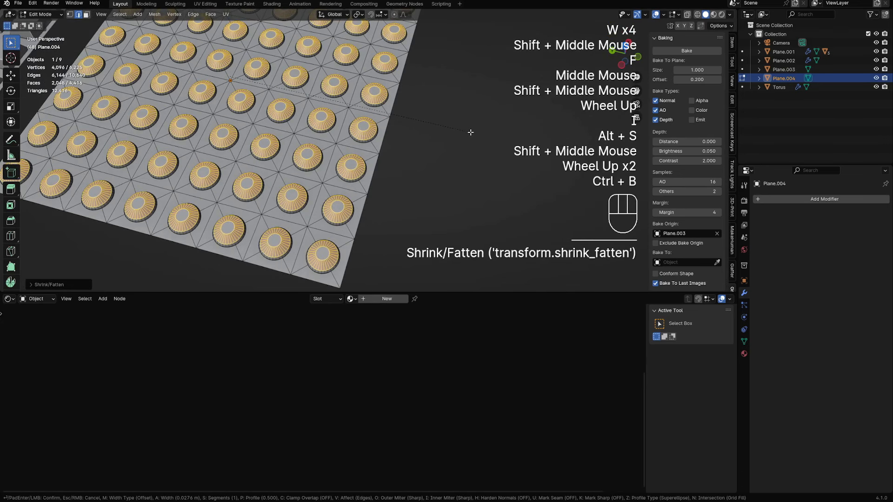
scroll(470, 132, up, 4)
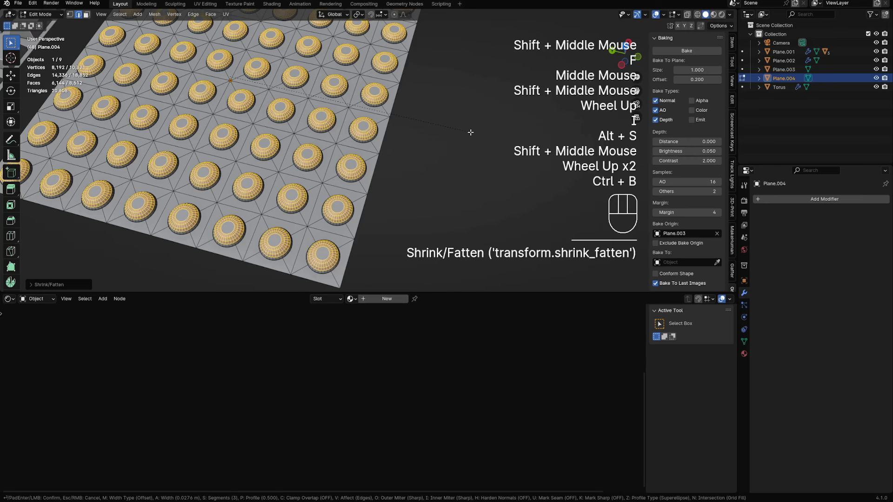
click(471, 133)
Return to Object Mode and shade the round-stud plane smooth by angle.
key(Tab)
scroll(447, 140, down, 1)
scroll(447, 137, down, 1)
key(w)
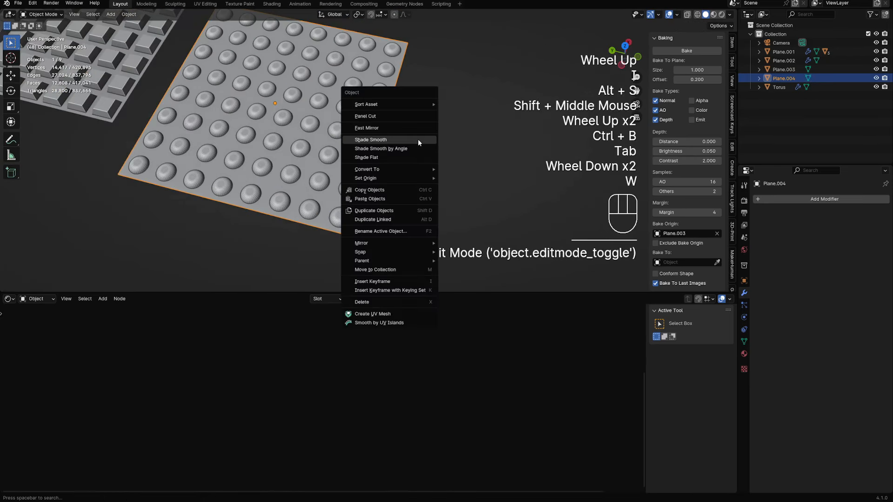
click(418, 139)
scroll(418, 141, down, 1)
scroll(396, 144, up, 1)
key(w)
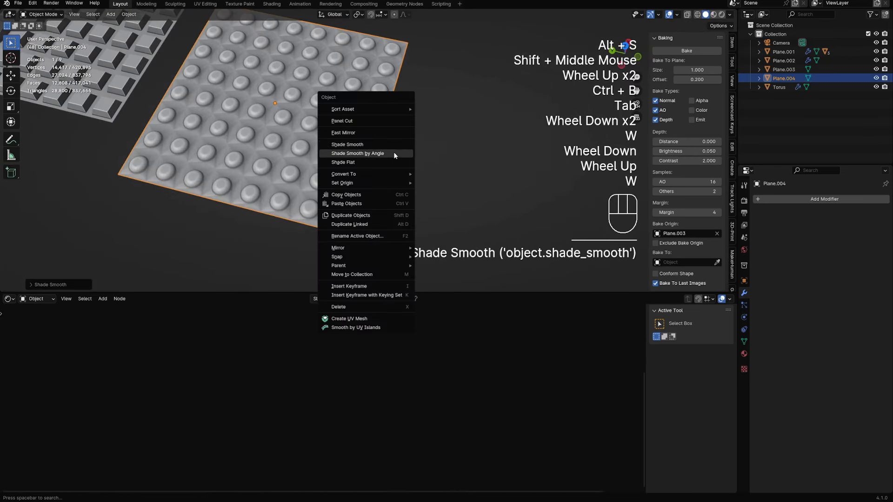
click(394, 151)
scroll(353, 149, down, 1)
mouse_move(393, 152)
middle_down()
mouse_move(353, 150)
mouse_move(403, 149)
middle_up()
right_click(404, 149)
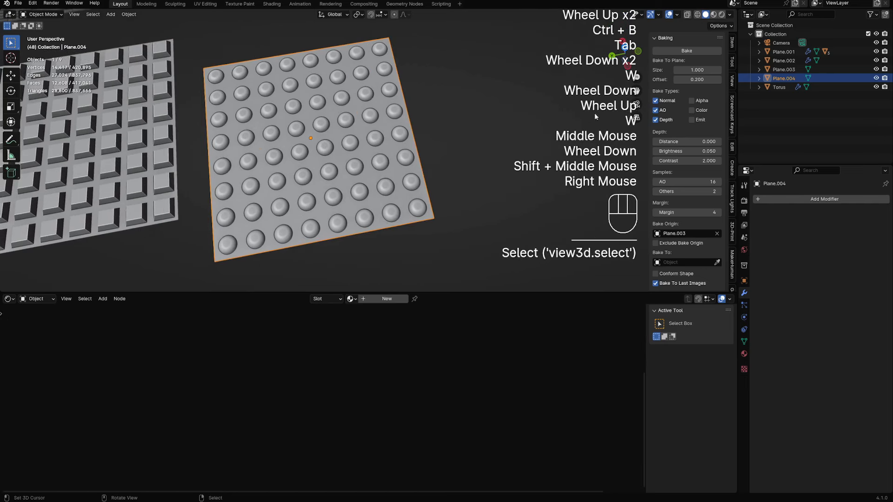
Set the bake origin to Plane.004 and bake the stud pattern's maps into the last images.
click(685, 51)
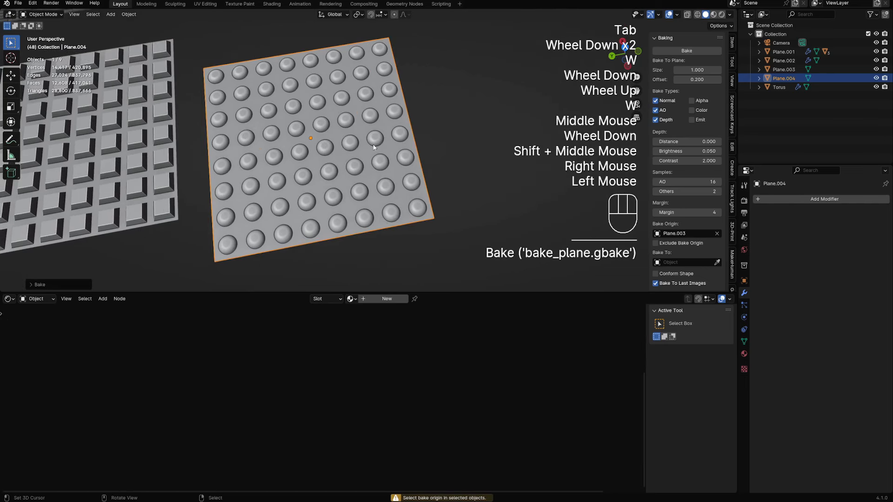
right_drag(375, 147, 377, 147)
click(717, 234)
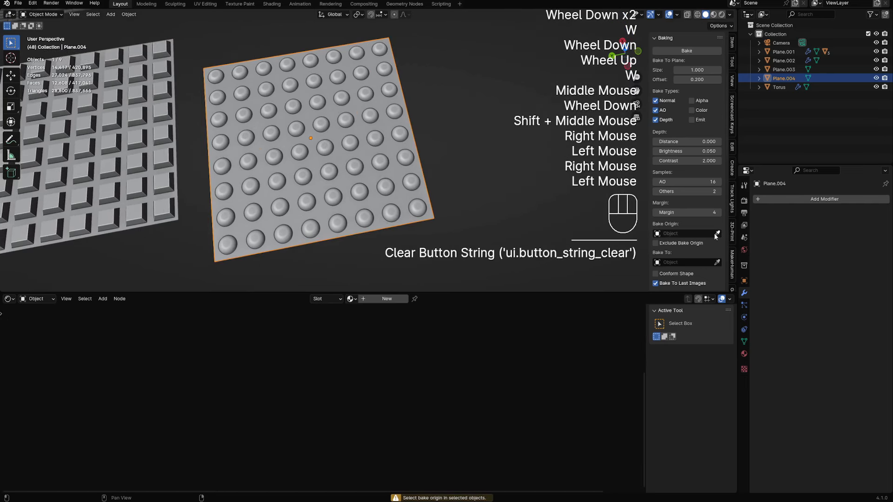
click(684, 233)
click(688, 246)
click(687, 51)
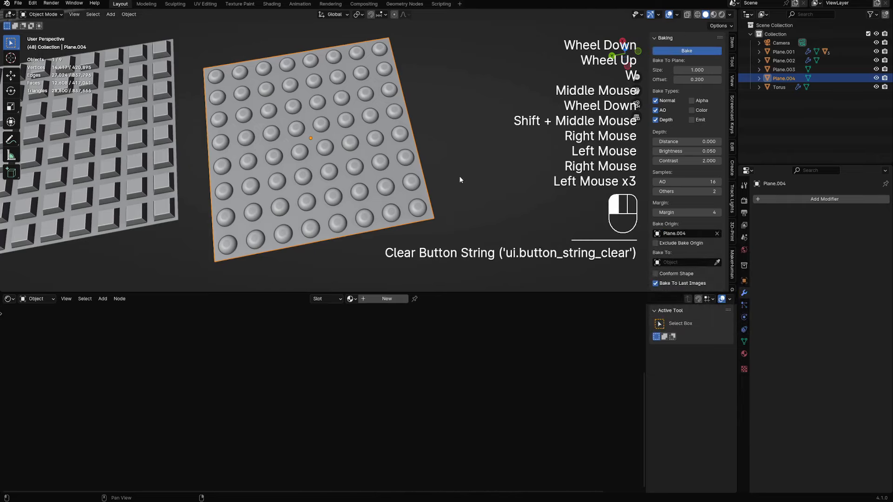
Select the torus and preview its material in Rendered shading.
scroll(459, 177, down, 3)
shift+middle_drag(465, 168, 404, 221)
scroll(403, 221, up, 1)
right_click(400, 189)
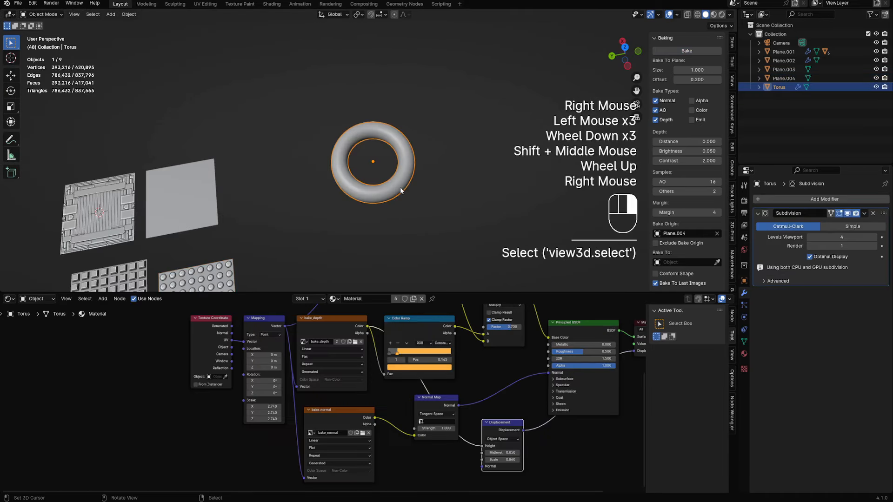
middle_drag(400, 190, 470, 153)
scroll(470, 153, up, 3)
key(z)
click(481, 148)
key(z)
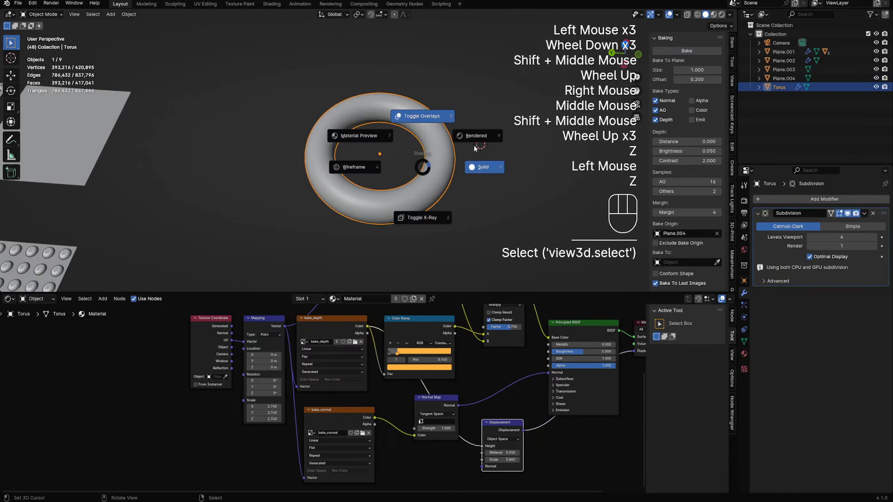
Set the Mapping node's scale to 1.390 on all three axes in the torus material.
middle_drag(456, 204, 422, 230)
scroll(455, 203, up, 2)
alt+middle_click(455, 204)
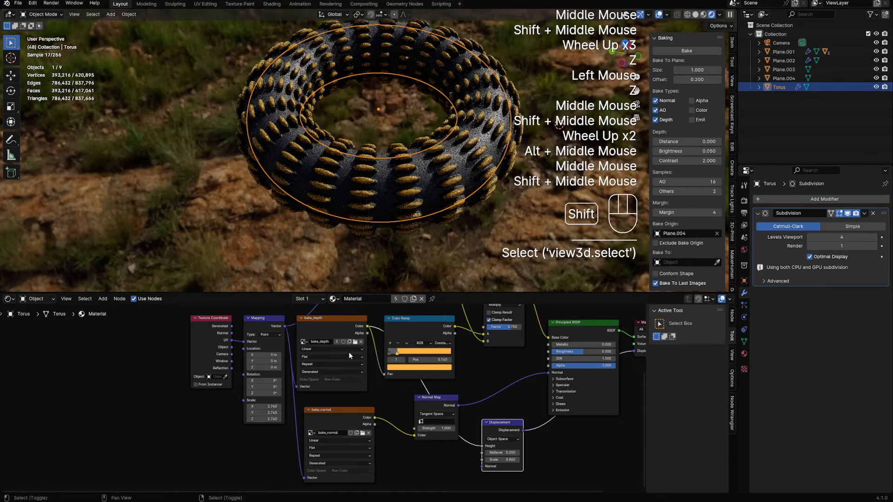
mouse_move(272, 413)
mouse_down()
mouse_move(255, 406)
mouse_move(265, 407)
mouse_up()
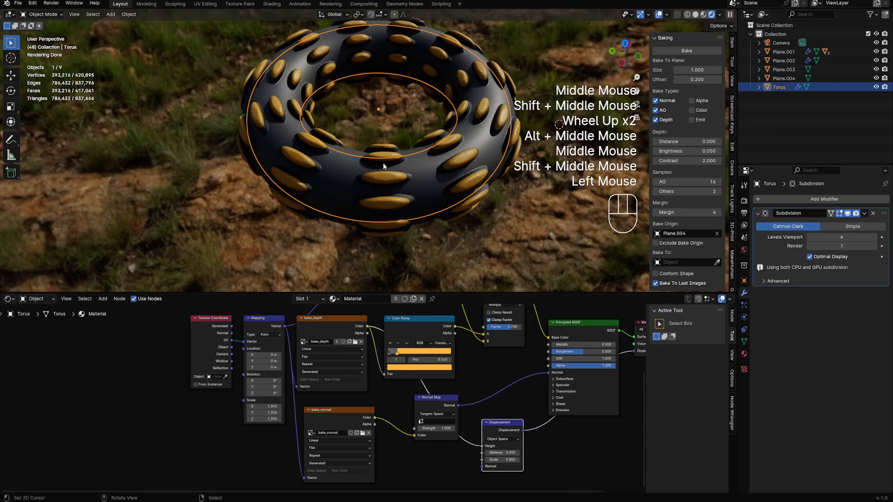
Return the viewport to solid shading and examine the bake_depth image in the Image Editor.
scroll(383, 163, down, 2)
key(z)
scroll(325, 189, down, 1)
shift+middle_drag(325, 188, 424, 228)
scroll(310, 304, up, 1)
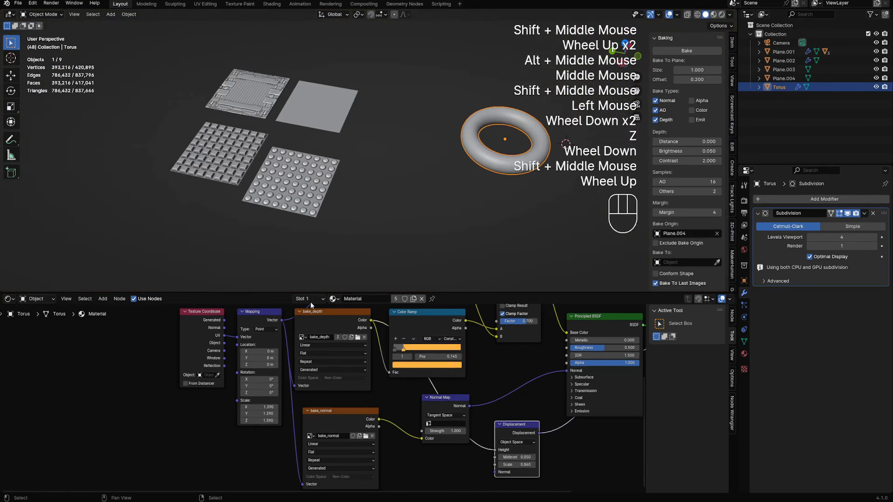
click(7, 299)
click(28, 379)
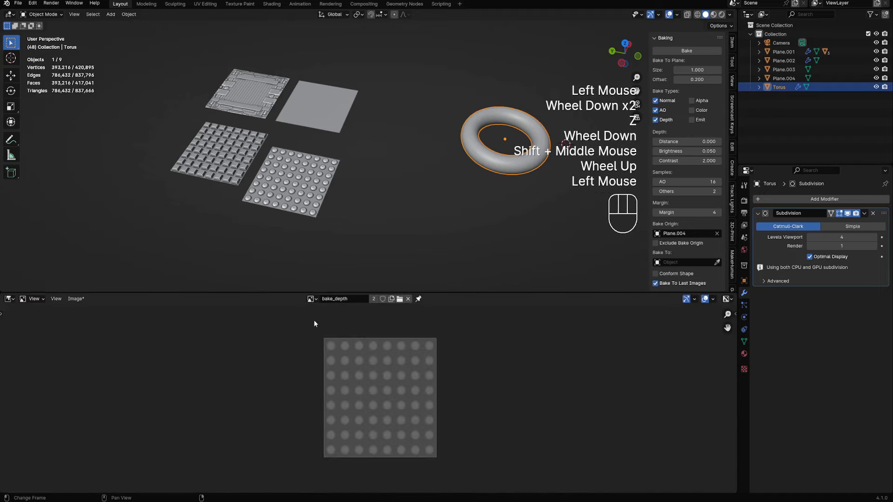
scroll(353, 351, up, 3)
scroll(351, 350, down, 3)
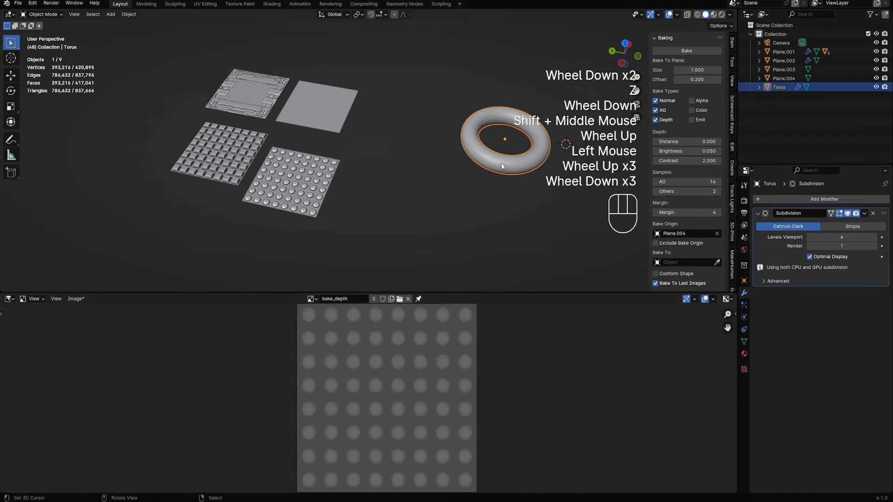
Select the flat plane and inspect the baked stud pattern on it in Rendered shading before returning to solid.
right_click(308, 123)
shift+middle_drag(309, 124, 369, 160)
scroll(368, 160, up, 2)
key(z)
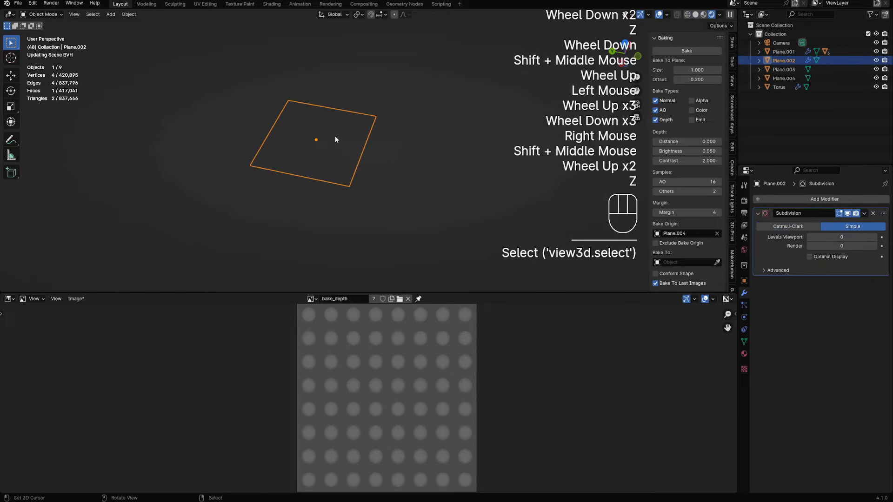
alt+middle_click(331, 138)
middle_click(331, 137)
scroll(360, 179, up, 2)
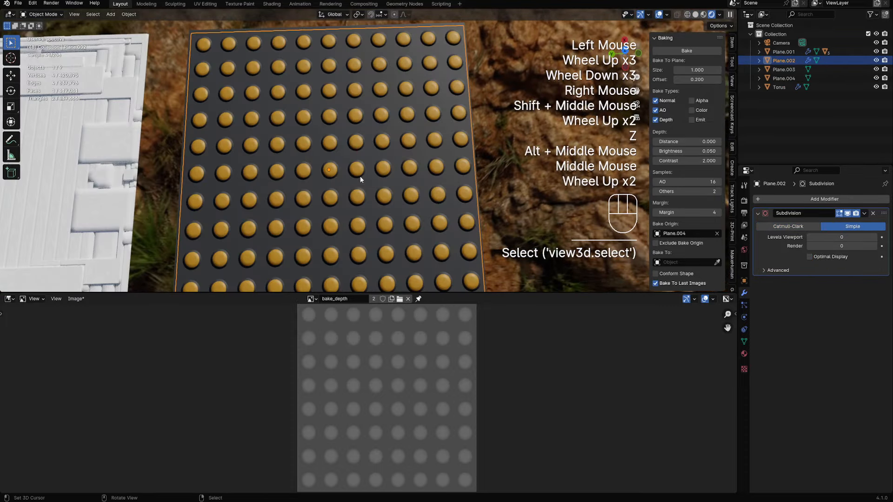
mouse_move(360, 179)
middle_down()
mouse_move(459, 196)
mouse_move(446, 172)
middle_up()
scroll(458, 197, down, 3)
key(z)
Add a new plane in top view and move it beside the round-stud plane.
shift+scroll(446, 171, up, 1)
right_click(381, 205)
alt+middle_drag(382, 205, 411, 231)
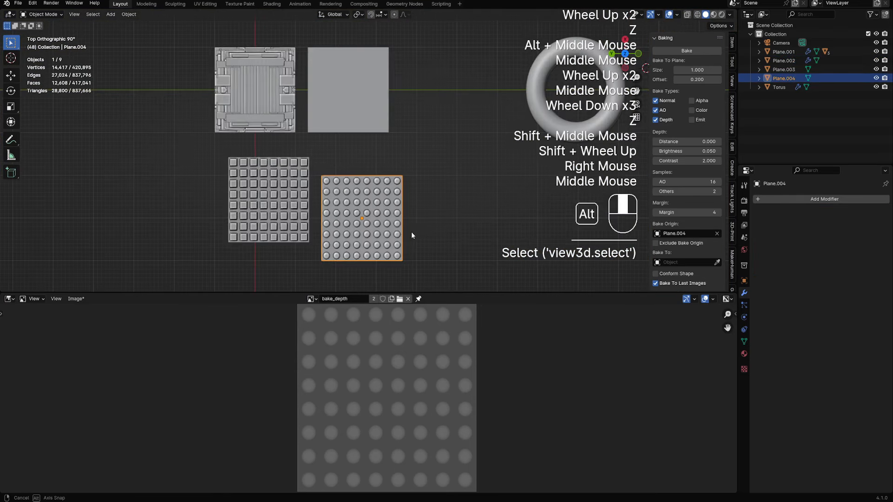
scroll(411, 232, down, 1)
shift+middle_drag(456, 172, 431, 165)
key(shift+a)
mouse_move(423, 151)
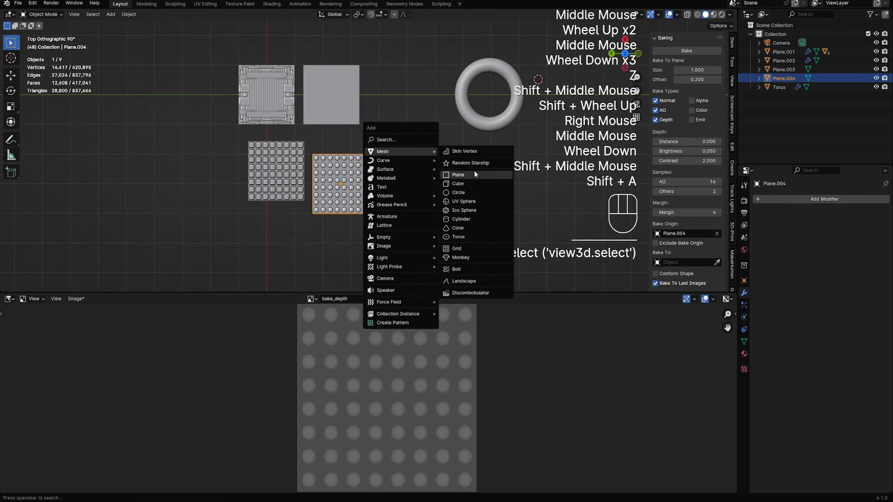
click(474, 174)
key(g)
click(445, 205)
Subdivide the new plane three times into an 8 by 8 grid.
shift+middle_drag(446, 206, 441, 146)
scroll(359, 206, up, 2)
key(Tab)
scroll(441, 146, up, 2)
key(w)
key(w)
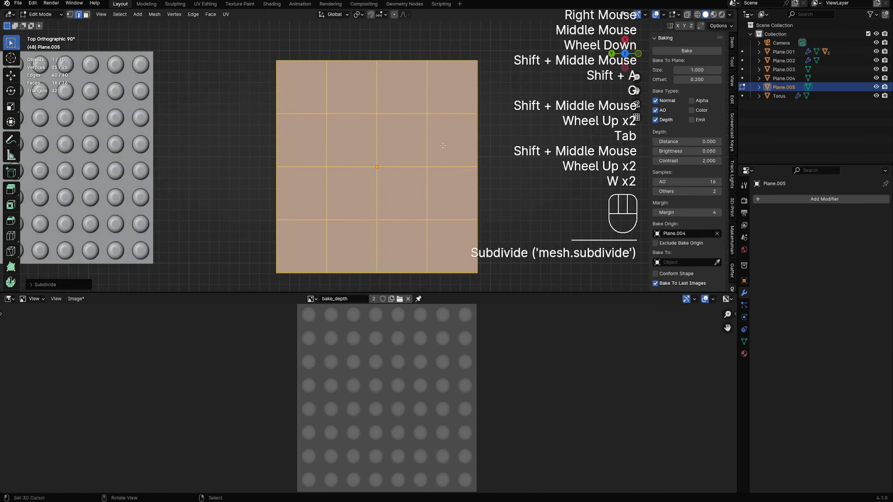
key(w)
key(alt+a)
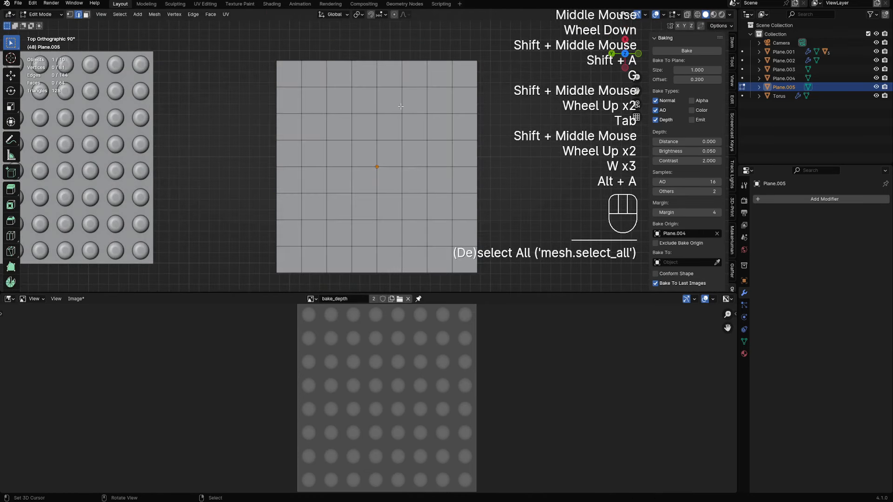
key(a)
key(w)
key(ctrl+z)
Select the seven parallel inner edge loops running across the grid and apply Panel Cut to them.
key(2)
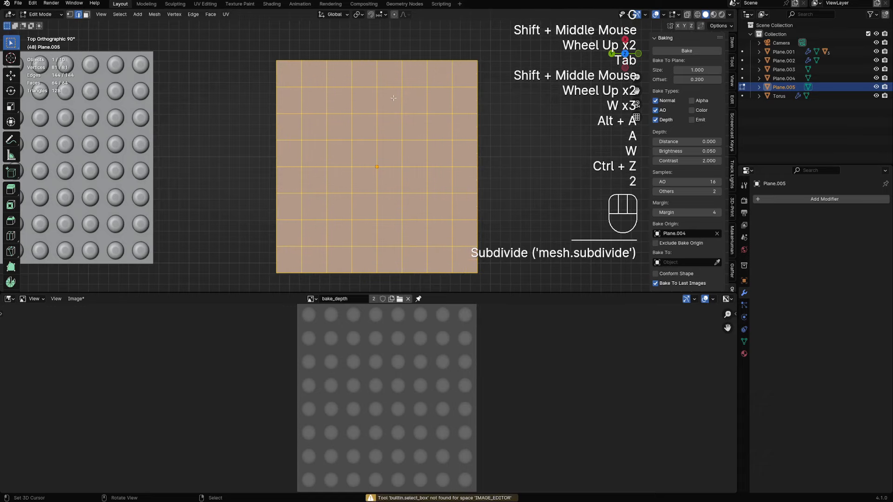
key(alt+a)
alt+shift+right_click(389, 88)
alt+shift+right_click(388, 112)
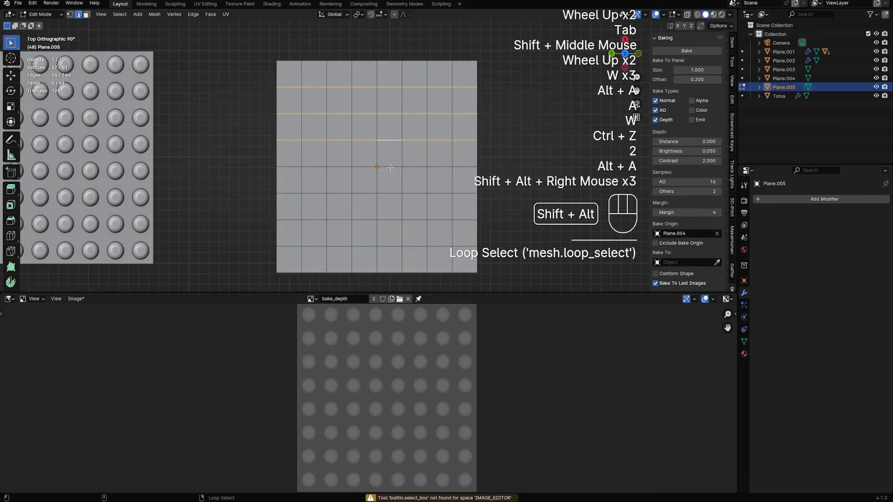
alt+shift+right_click(386, 239)
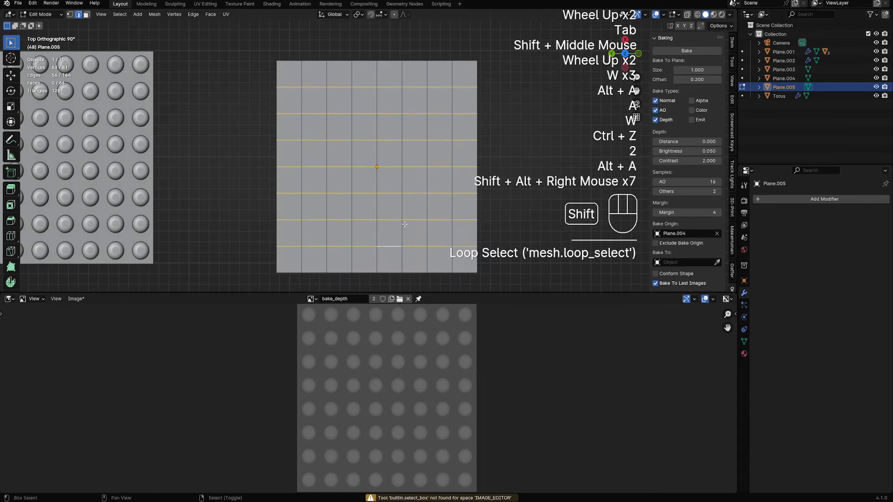
middle_drag(386, 240, 429, 97)
key(w)
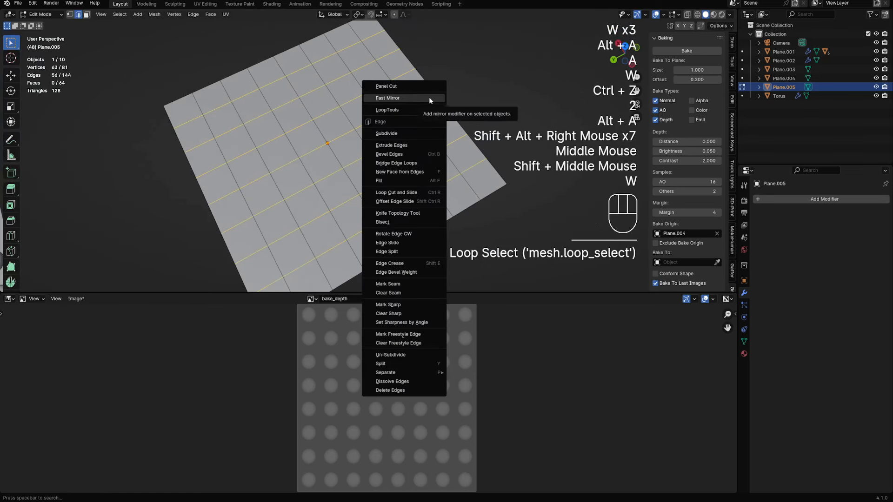
click(427, 87)
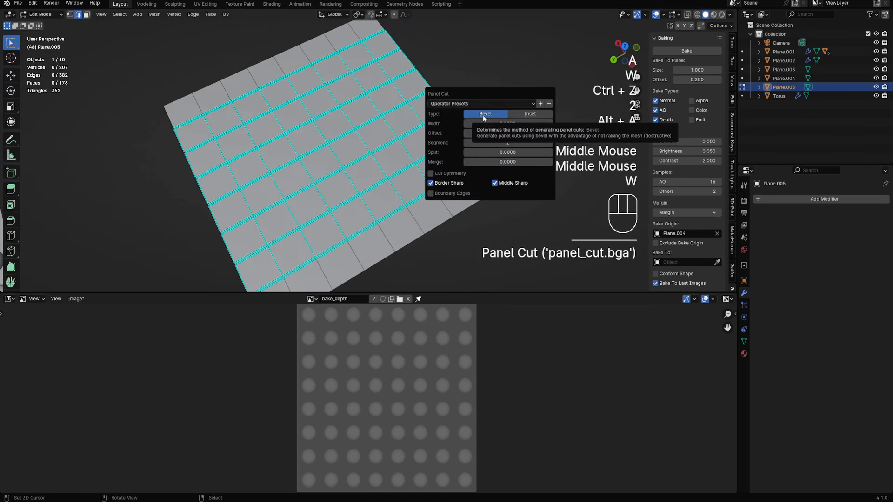
Hide the overlays and set the Panel Cut width to 0.0173 and offset to 0.0094.
key(shift+alt+z)
scroll(527, 105, down, 1)
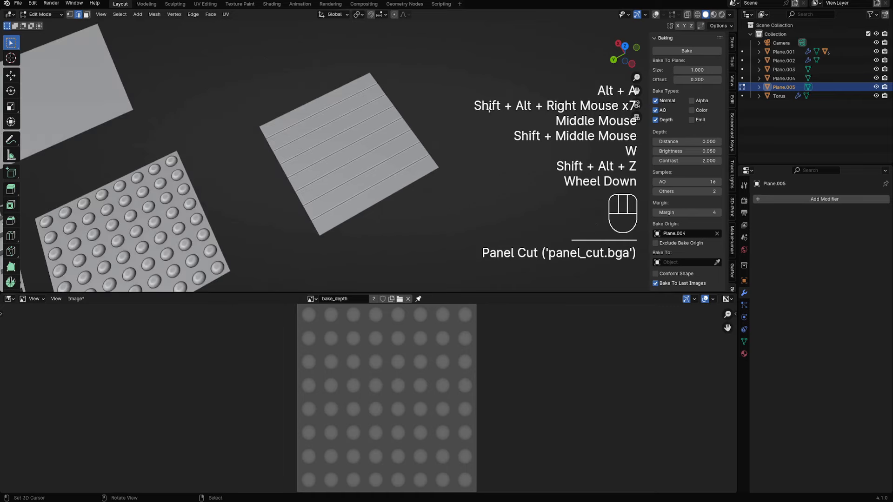
scroll(526, 105, up, 3)
key(F9)
drag(563, 143, 595, 143)
drag(599, 152, 600, 152)
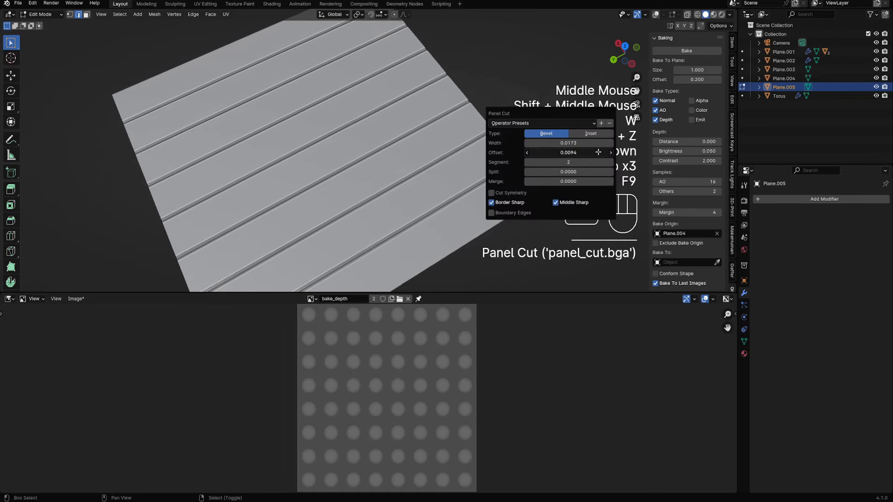
Examine the depth of the panel-cut grooves in a close front view with overlays shown.
scroll(449, 132, down, 1)
mouse_move(450, 132)
middle_down()
mouse_move(420, 146)
mouse_move(470, 157)
mouse_move(456, 116)
middle_up()
scroll(471, 157, up, 1)
shift+middle_drag(456, 116, 412, 139)
scroll(383, 194, up, 1)
scroll(384, 194, up, 1)
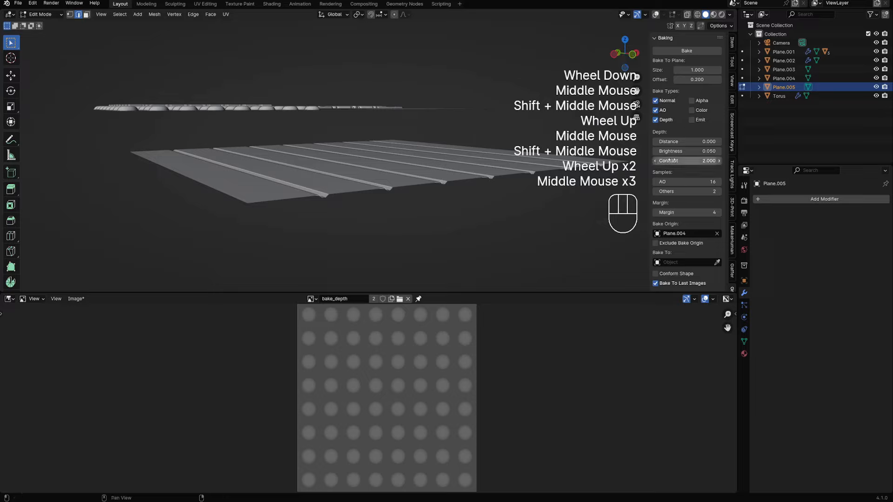
middle_drag(493, 163, 465, 147)
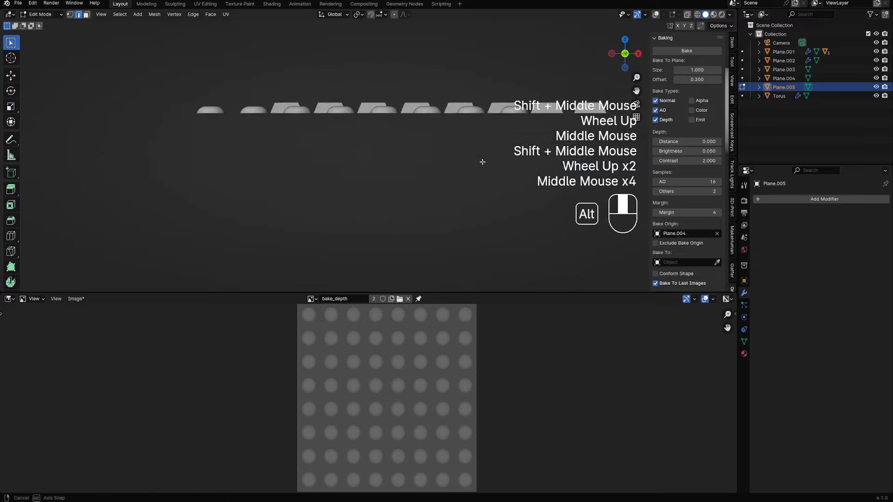
key(shift+alt+z)
scroll(416, 155, up, 2)
scroll(372, 156, up, 1)
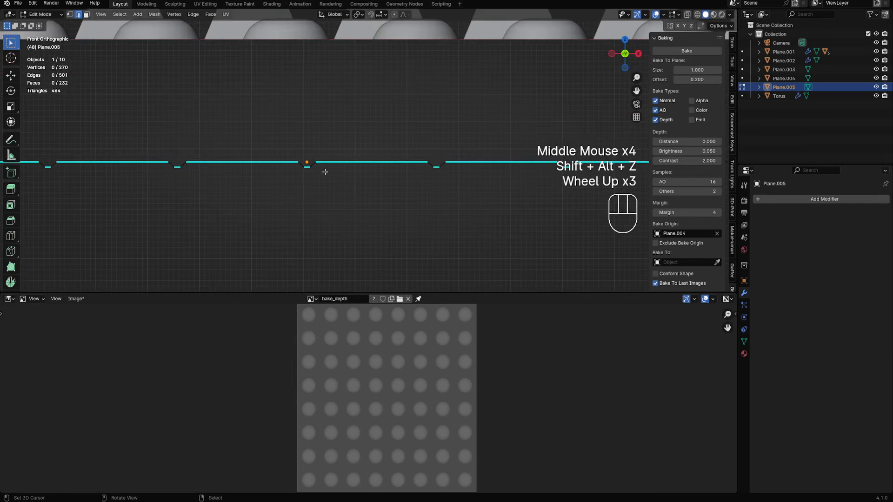
Annotate the plane's surface level and the middle groove's bottom with strokes, and erase them.
key(d)
drag(277, 164, 388, 164)
key(d)
click(309, 161)
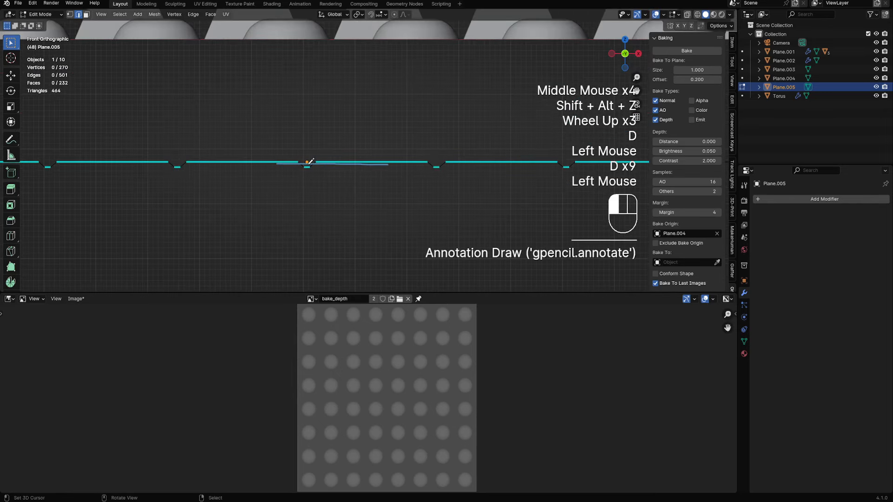
key(d)
key(d)
key(d)
key(d)
key(d)
key(d)
click(309, 163)
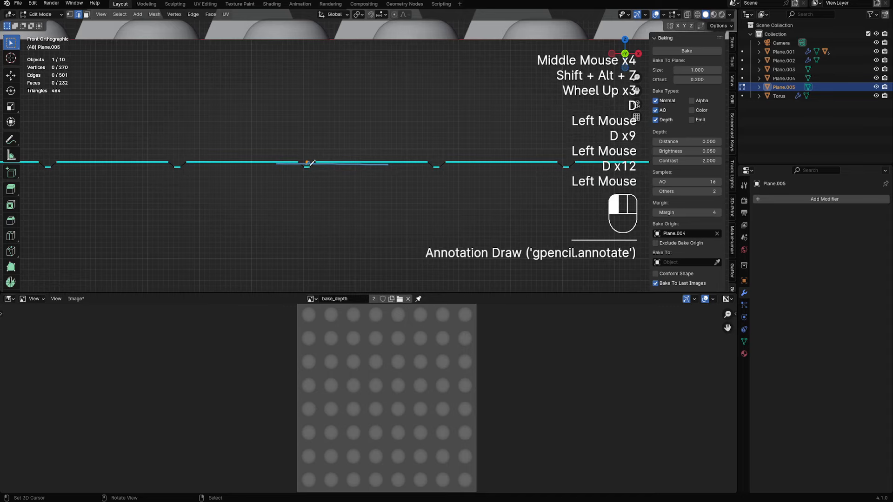
key(d)
key(d)
key(d)
key(d)
key(d)
key(d)
key(d)
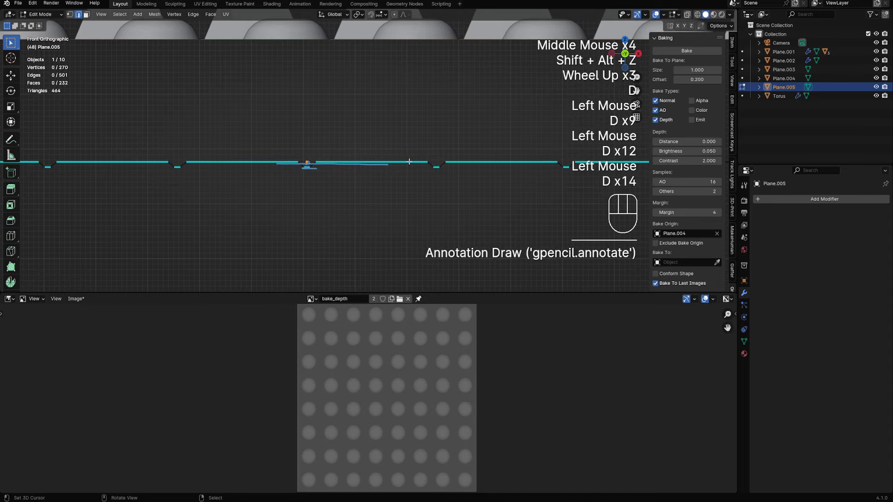
key(d)
key(d)
right_drag(410, 161, 223, 163)
key(d)
key(d)
key(d)
Underline the middle groove's bottom with an annotation stroke in a closer view, and erase it.
scroll(307, 183, up, 2)
key(d)
drag(214, 187, 286, 187)
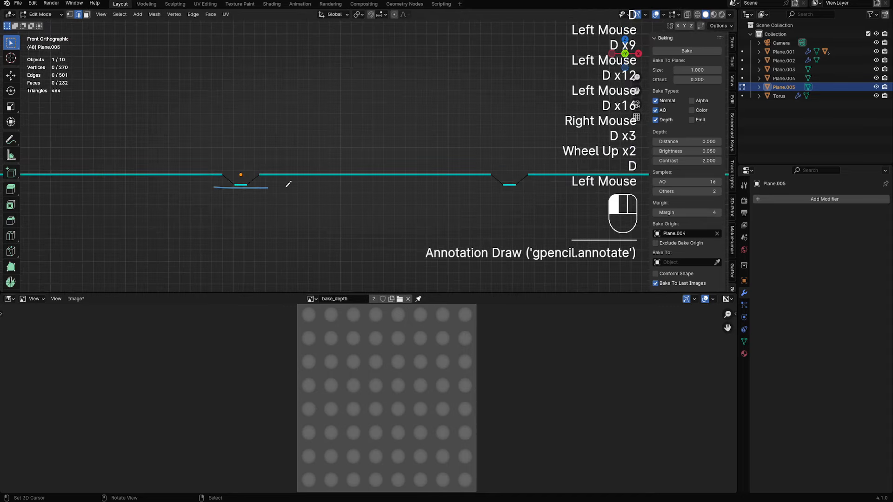
key(d)
key(d)
key(d)
right_drag(280, 187, 177, 188)
key(d)
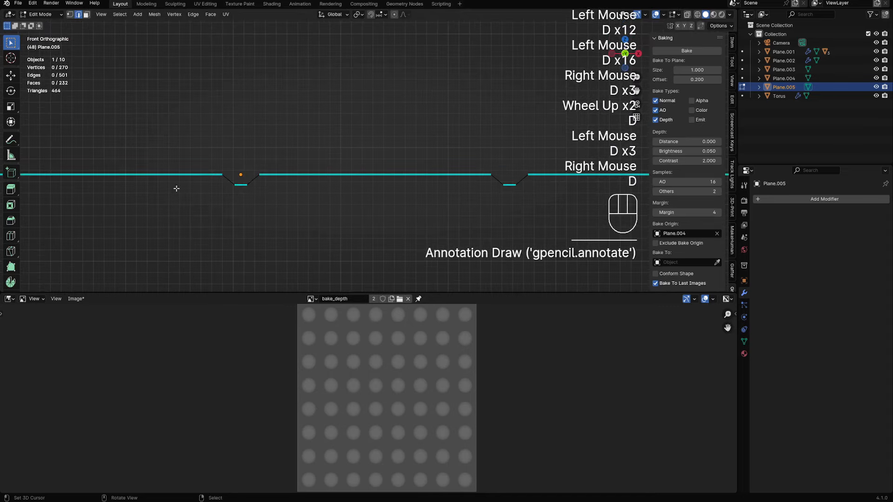
Set the bake depth distance to -0.05 and leave Edit Mode on the grooved plane.
click(676, 141)
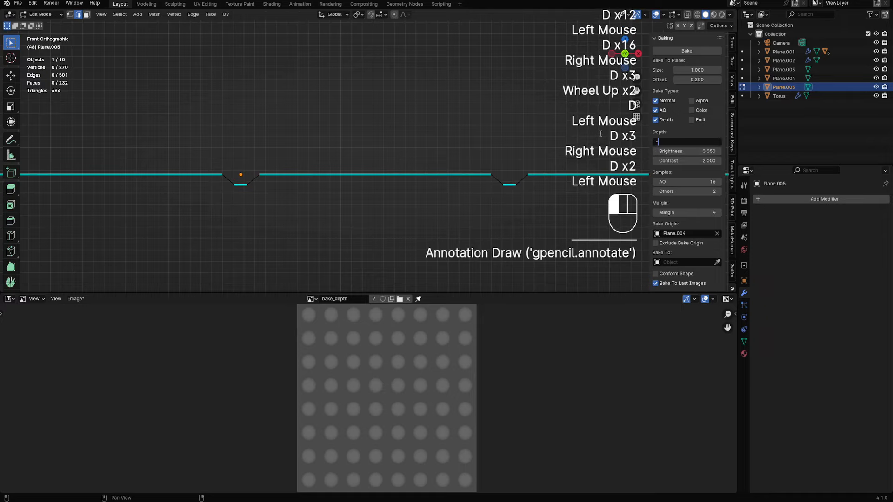
text(-0)
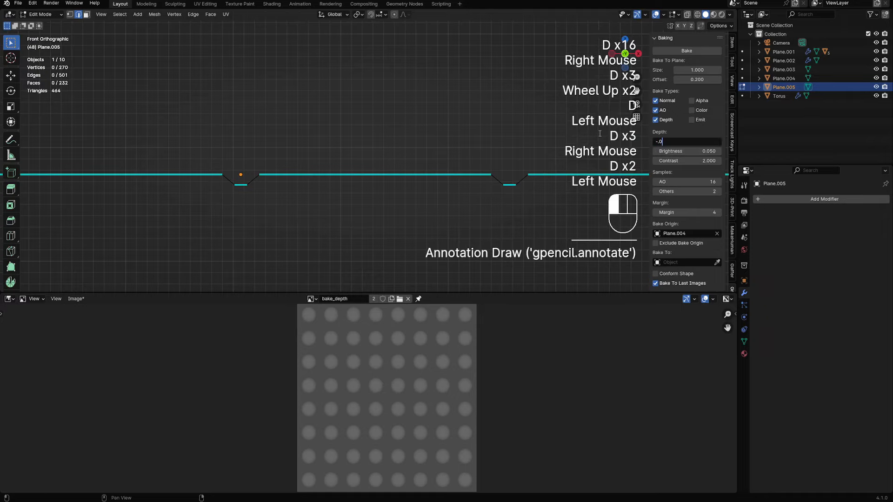
text(.05)
key(Return)
key(KP_3)
scroll(397, 105, down, 3)
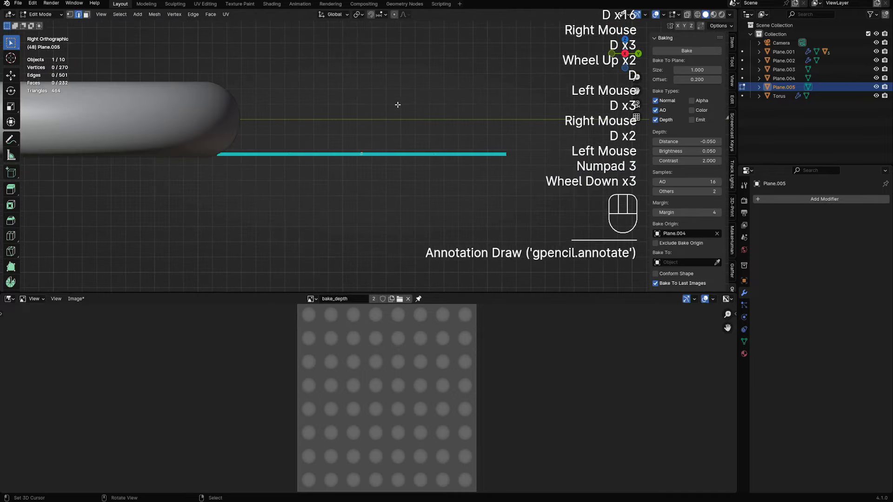
middle_drag(398, 105, 543, 157)
scroll(411, 151, down, 2)
key(Tab)
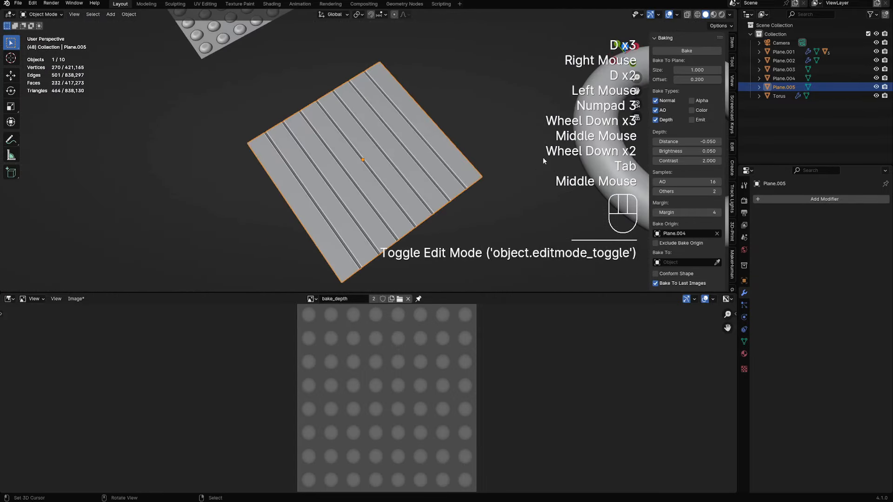
Replace the bake origin with the grooved plane, Plane.005, and bake its normal, AO and depth maps.
click(688, 50)
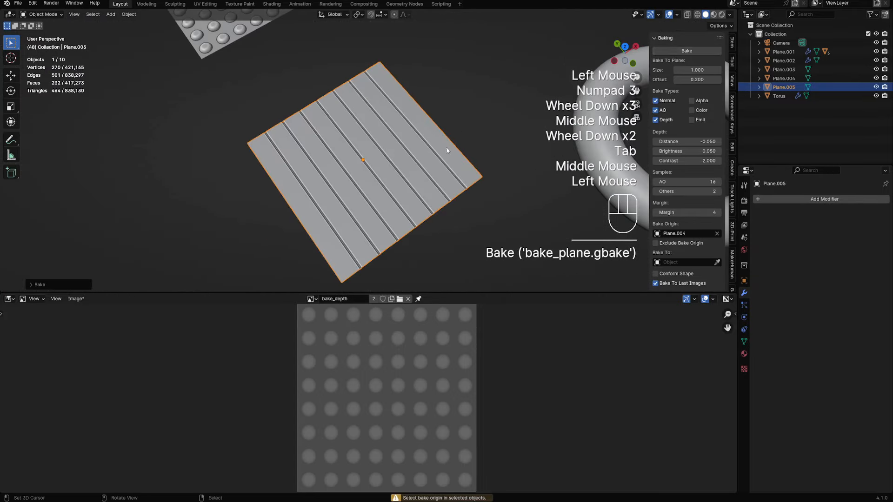
click(717, 234)
click(717, 233)
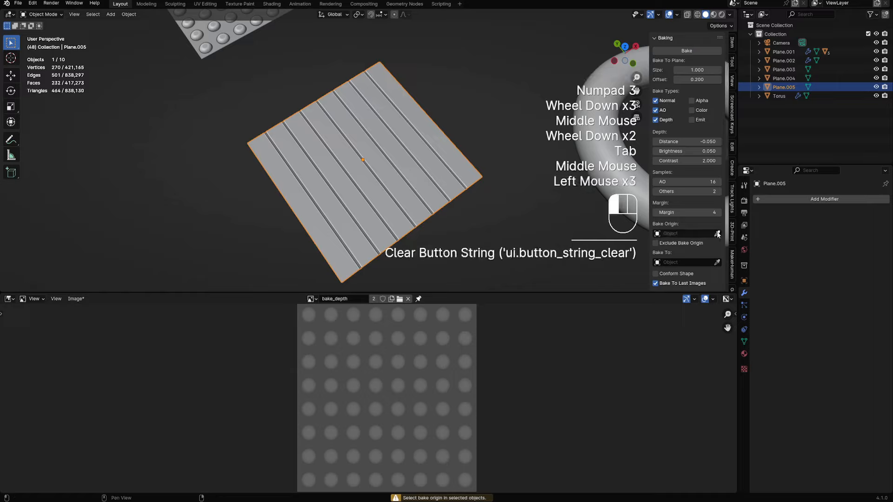
click(378, 197)
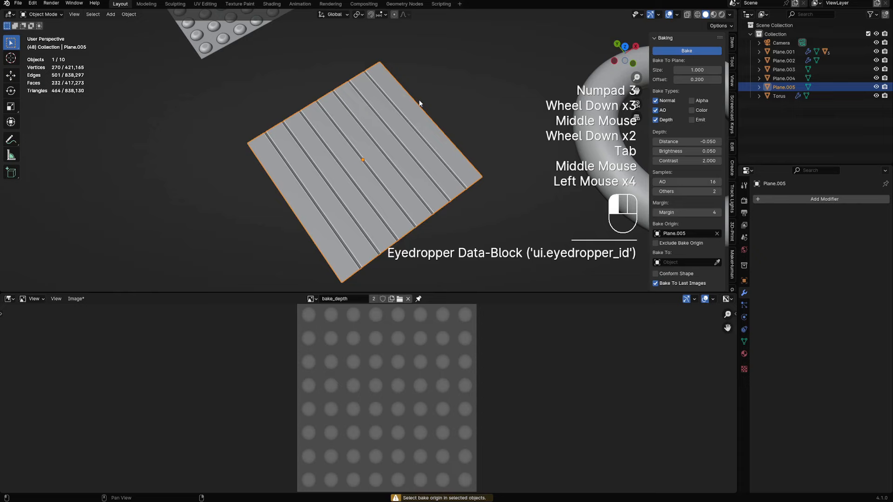
scroll(473, 389, up, 4)
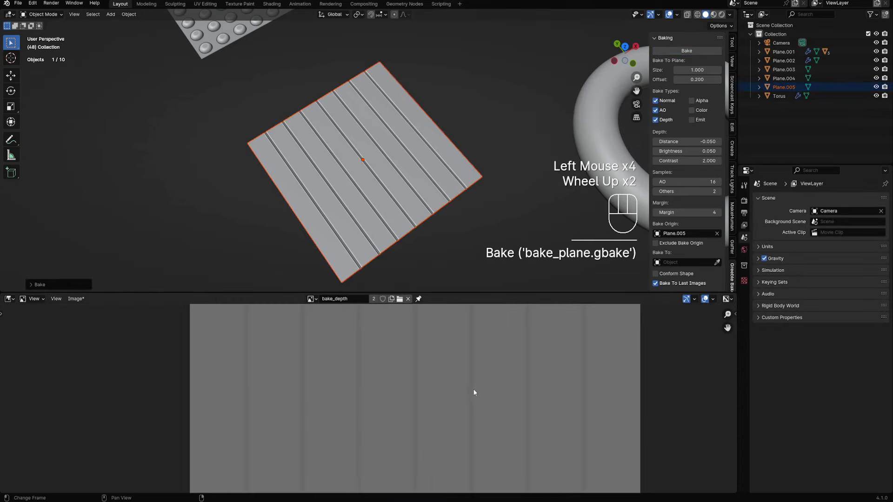
scroll(466, 140, down, 3)
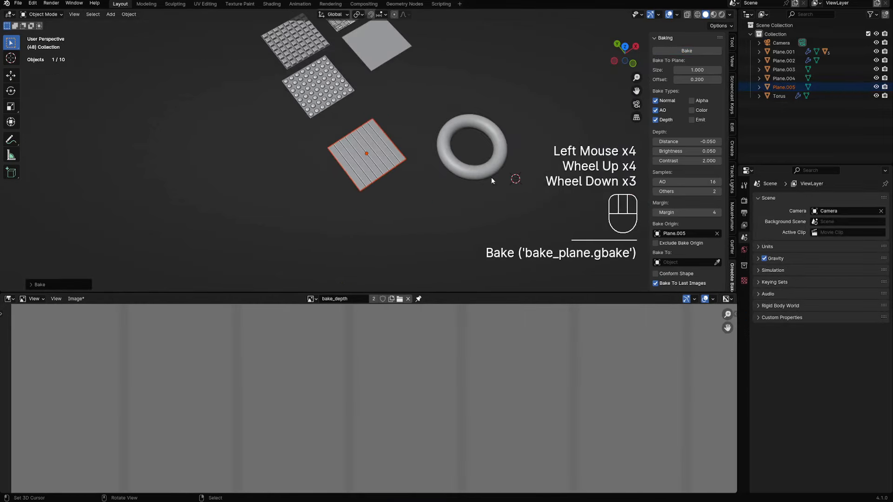
Show the scene in rendered shading, select the torus and open its material in the Shader Editor.
scroll(347, 186, up, 1)
mouse_move(491, 177)
shift+middle_down()
mouse_move(346, 186)
mouse_move(440, 171)
mouse_move(423, 174)
mouse_move(421, 147)
mouse_move(302, 226)
shift+middle_up()
right_click(353, 152)
key(z)
click(399, 124)
scroll(440, 171, up, 2)
right_click(423, 174)
click(8, 298)
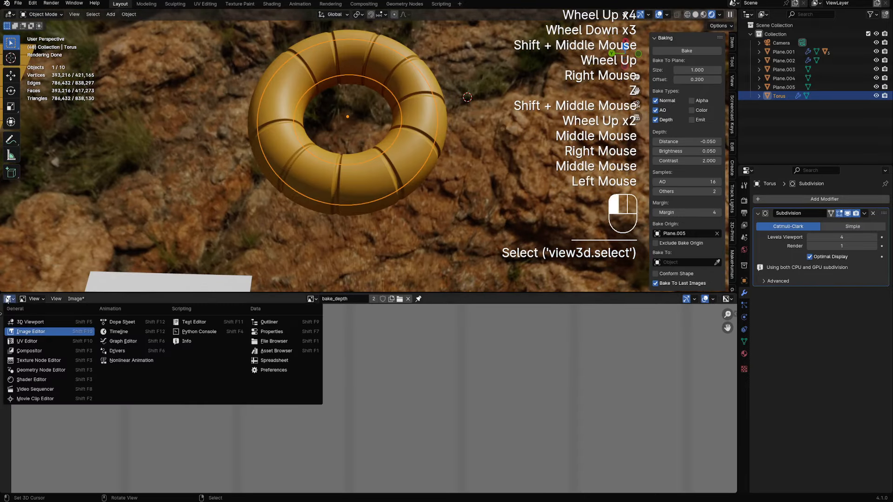
click(33, 368)
Try texture mapping scales of 5.92 and 5.14 on the torus material, and rotate the mapping about X and Y.
middle_drag(322, 423, 246, 366)
drag(246, 365, 259, 358)
middle_drag(442, 192, 419, 177)
scroll(419, 177, up, 2)
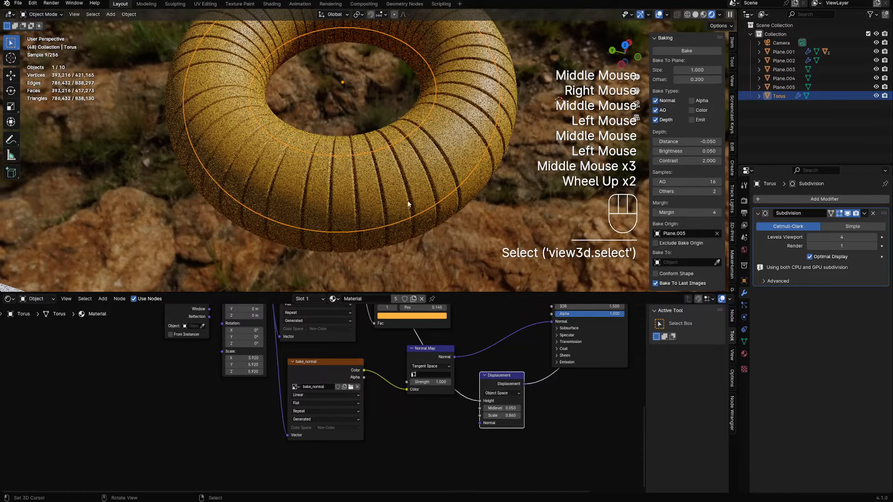
shift+click(243, 358)
shift+drag(243, 359, 251, 338)
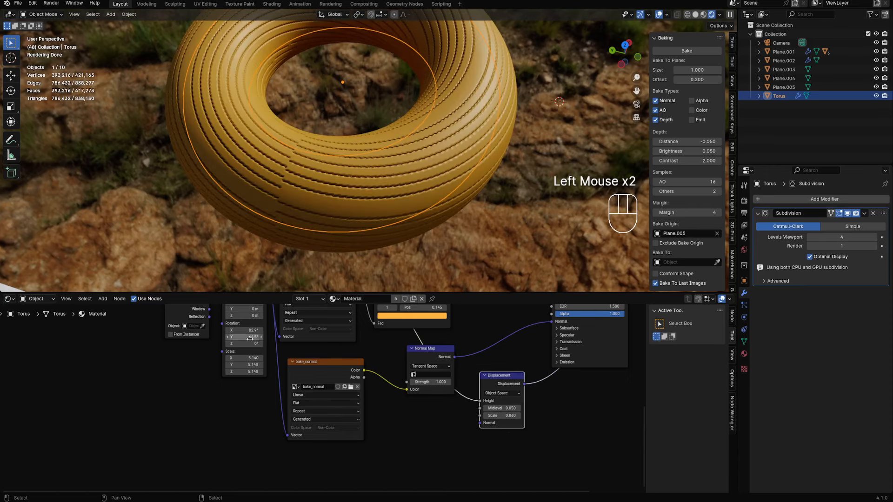
Undo the mapping scale and rotation changes on the torus material.
scroll(430, 121, down, 2)
middle_drag(424, 124, 430, 118)
key(ctrl+z)
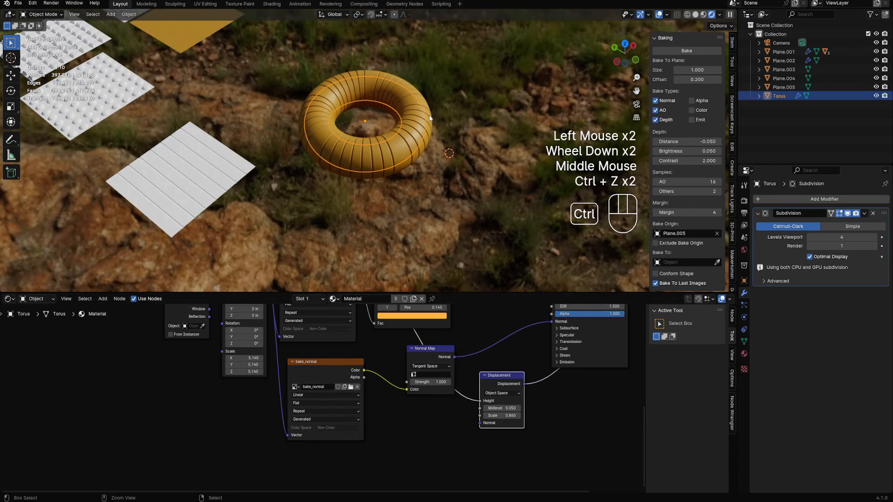
key(ctrl+z)
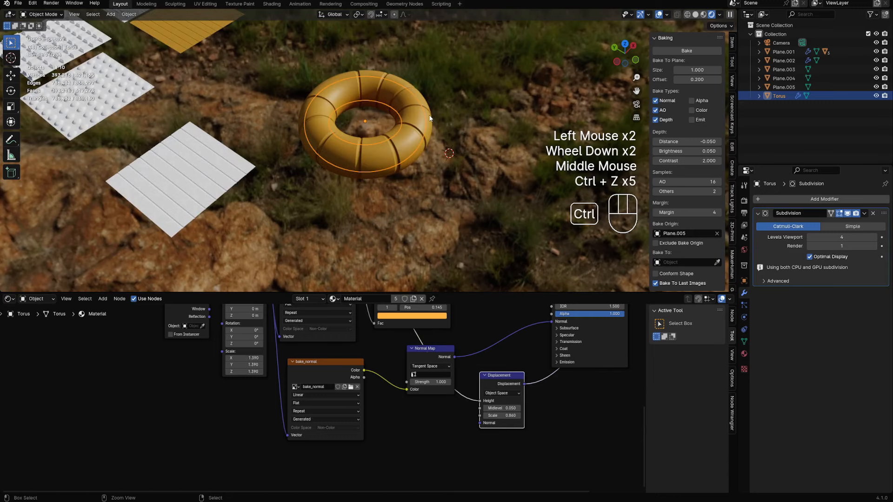
key(ctrl+z)
Switch the viewport from rendered to solid shading with all pattern planes in view.
scroll(339, 172, down, 1)
middle_drag(430, 118, 397, 167)
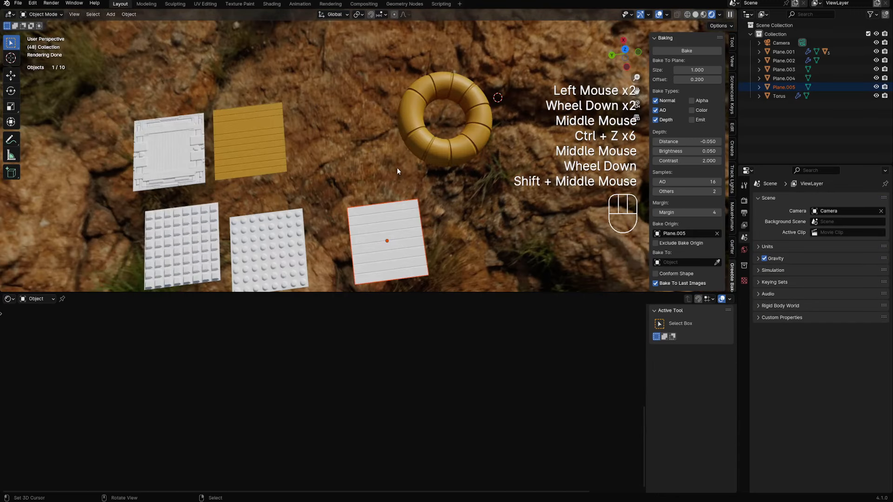
key(Tab)
key(z)
key(shift+z)
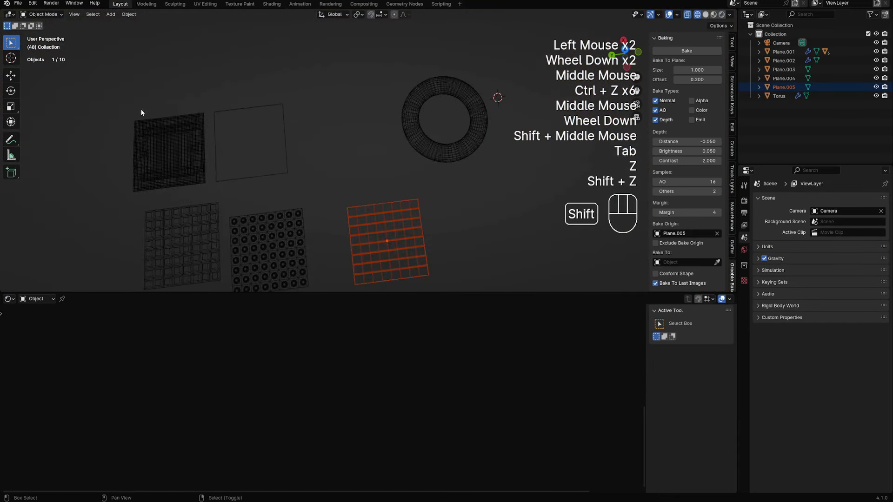
key(shift+z)
Select the detailed panel plane with its extruded parts and bake its maps using Plane.001 as the bake origin.
key(alt+a)
drag(127, 113, 209, 196)
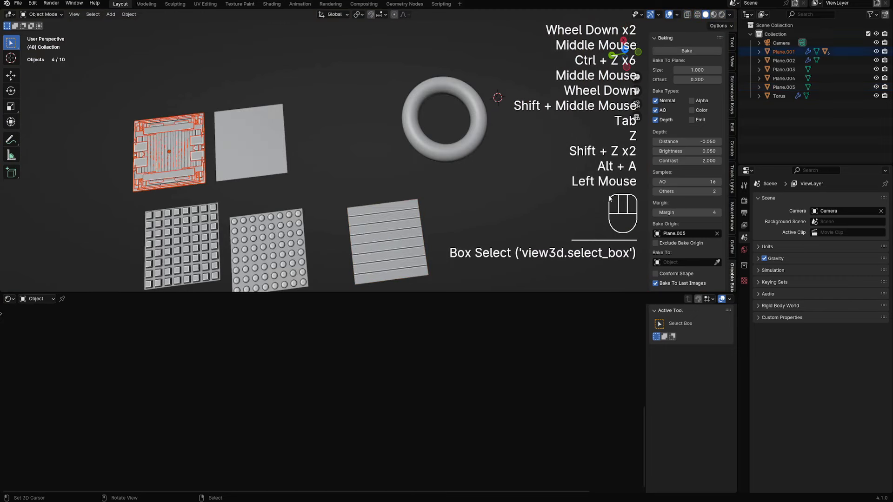
click(717, 234)
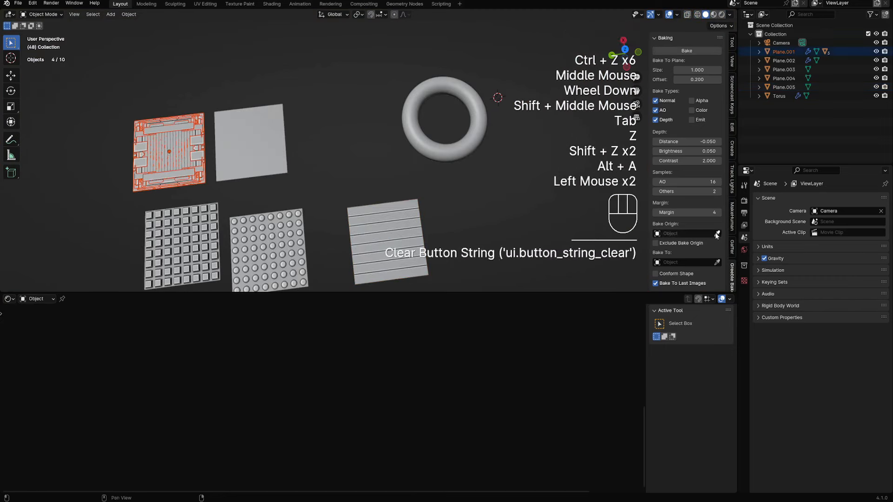
click(692, 234)
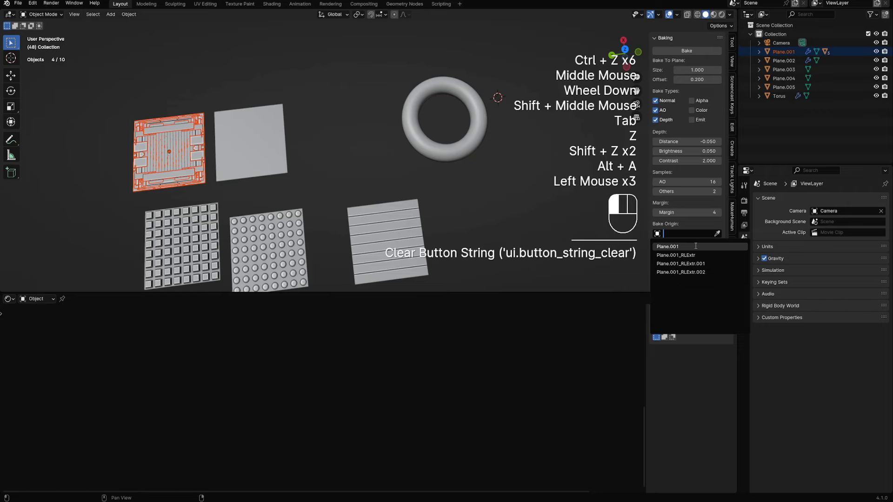
click(697, 246)
shift+middle_drag(535, 186, 477, 223)
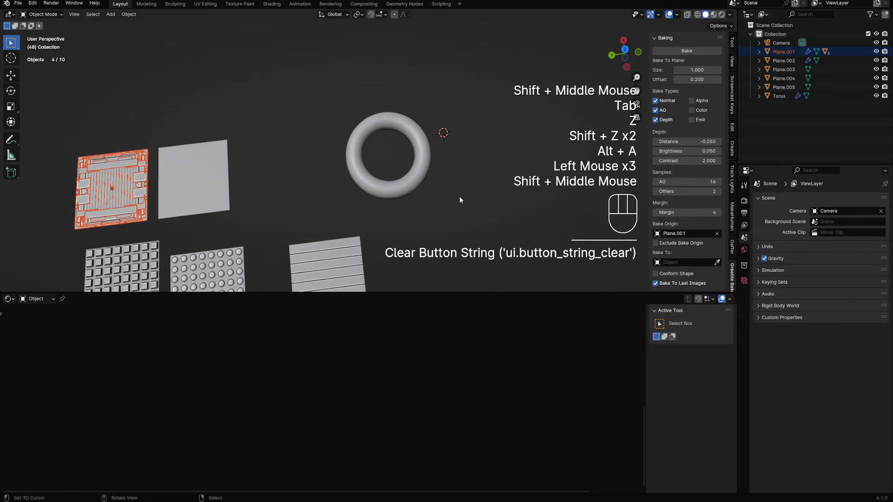
click(708, 52)
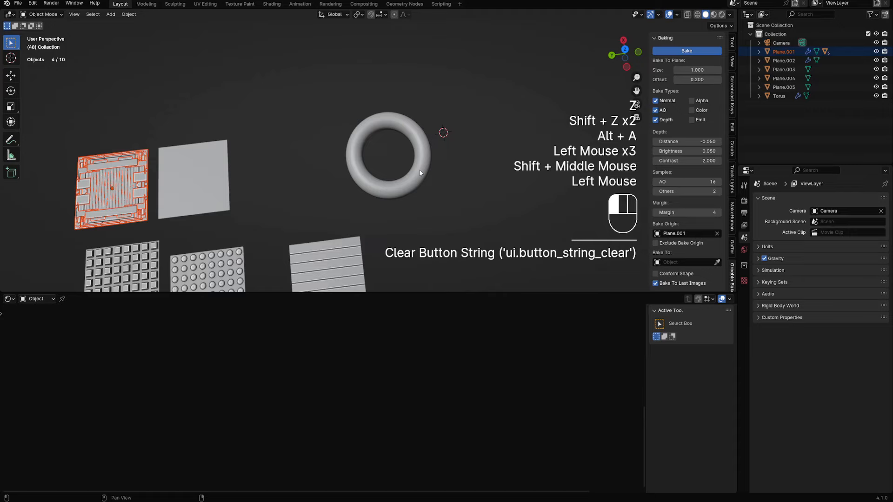
scroll(687, 186, down, 3)
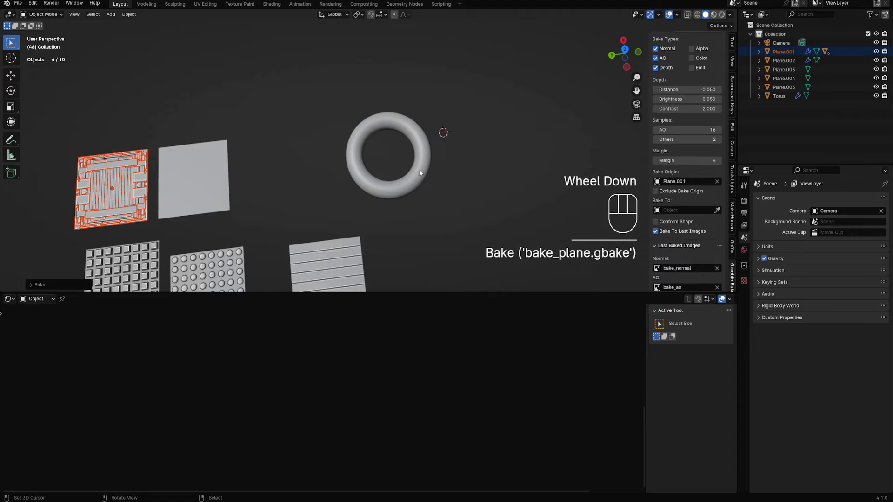
Show the torus in rendered shading and set its material's mapping scale to 3.0 on all axes.
scroll(427, 174, up, 2)
right_click(458, 191)
key(z)
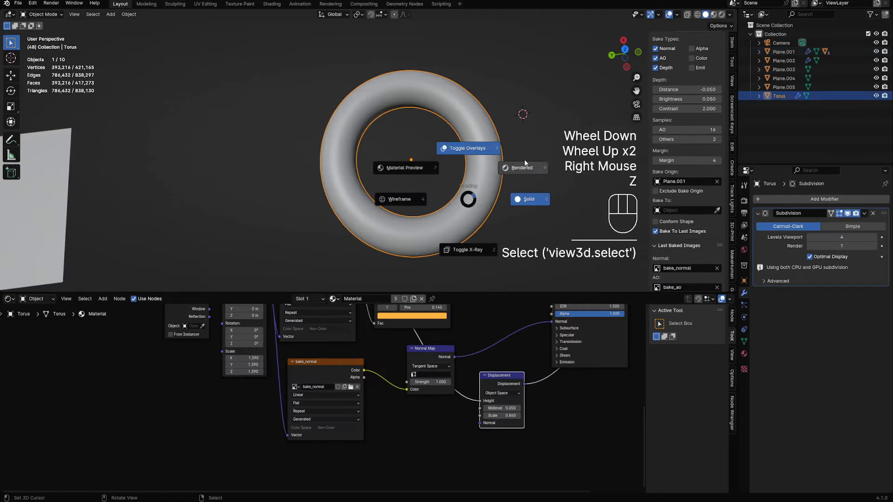
middle_drag(524, 160, 491, 180)
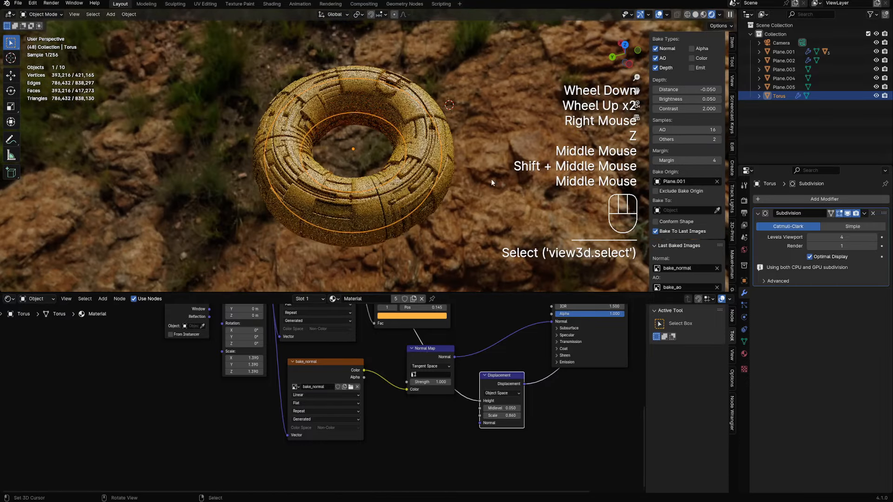
key(shift+alt+z)
drag(244, 358, 174, 378)
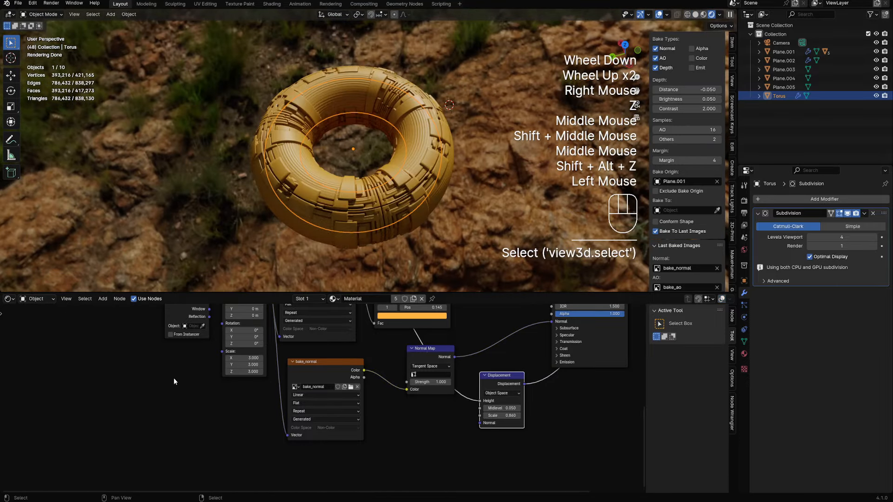
middle_drag(433, 209, 447, 200)
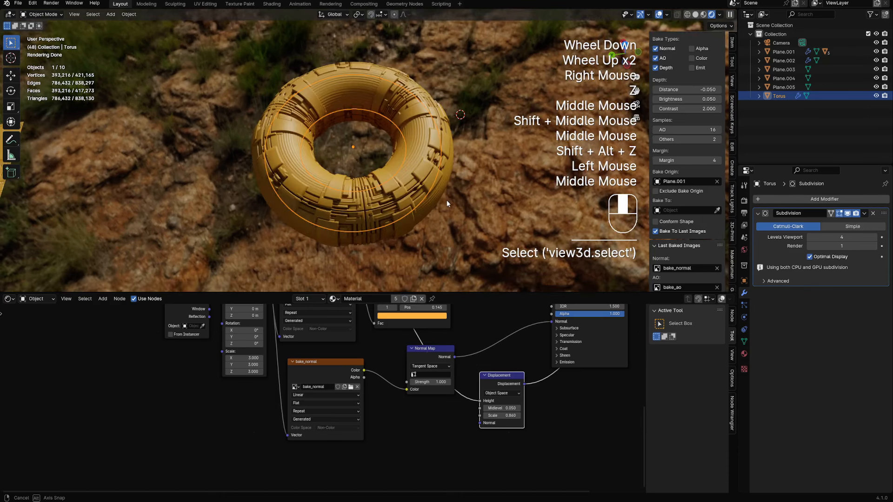
Set the bake depth distance to 0 and rebake the detailed panel plane with its extruded parts in solid shading.
click(709, 88)
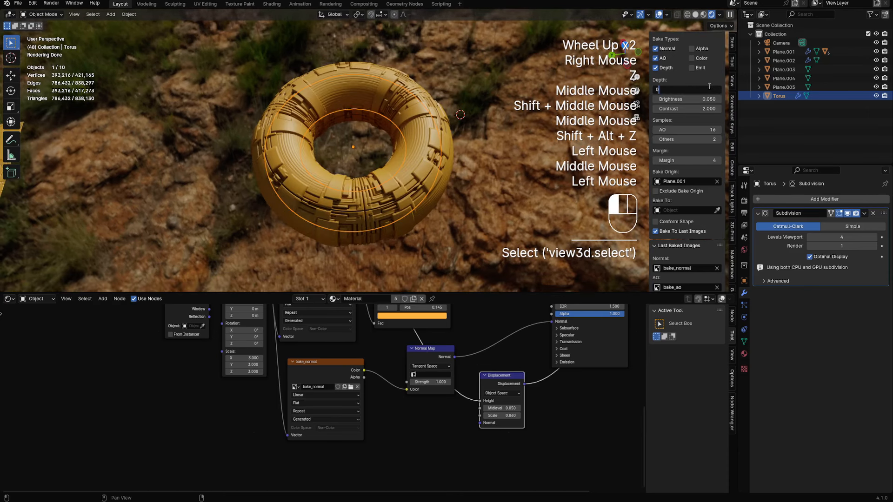
scroll(190, 208, down, 2)
shift+middle_drag(228, 178, 371, 158)
scroll(370, 158, up, 2)
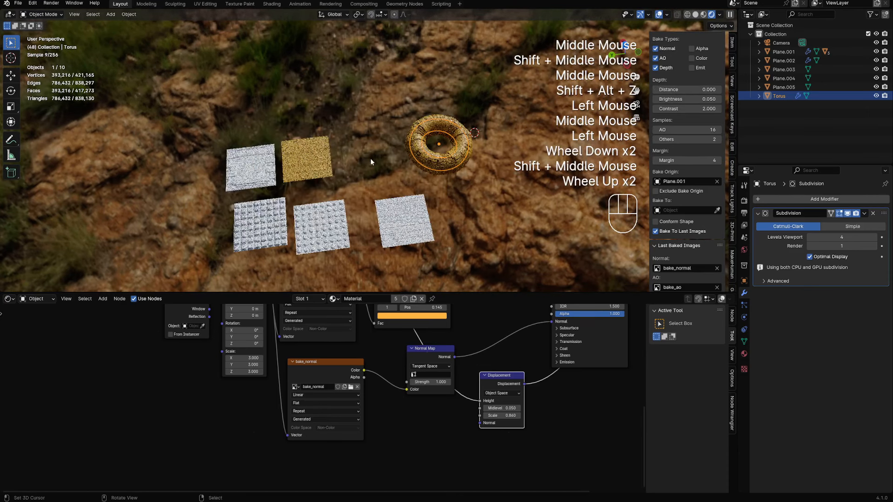
key(z)
key(alt+a)
drag(219, 149, 261, 184)
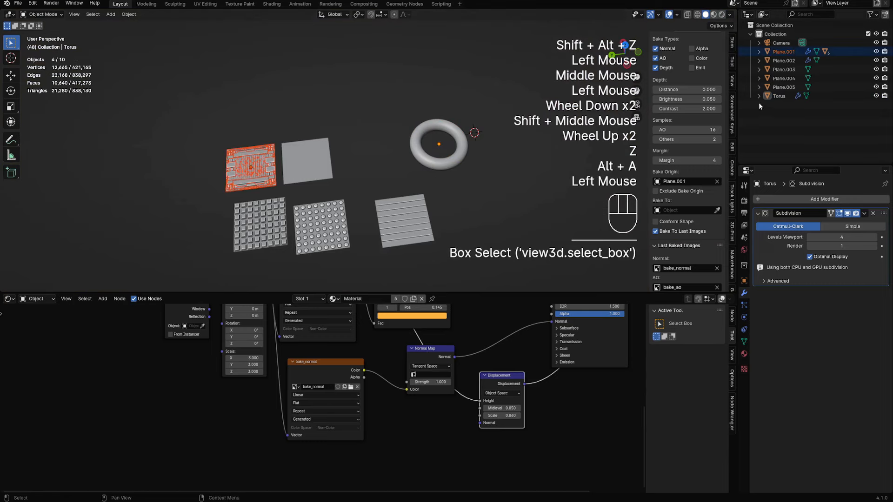
scroll(679, 50, up, 1)
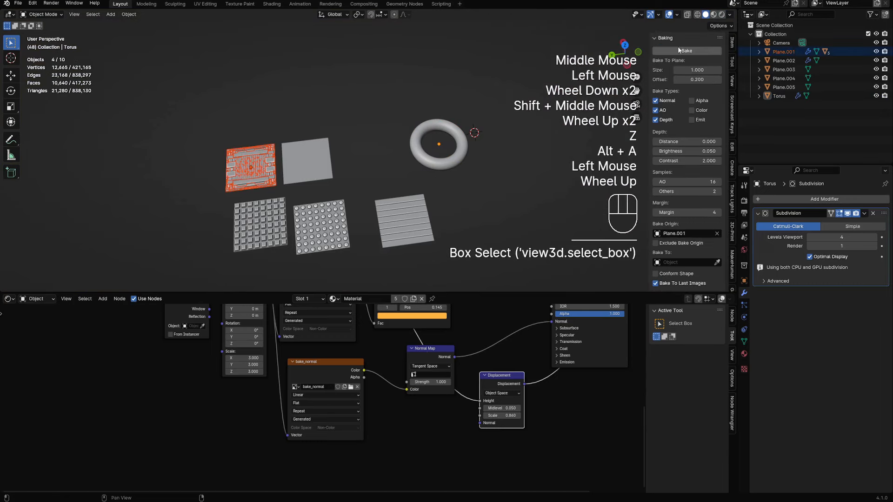
click(681, 51)
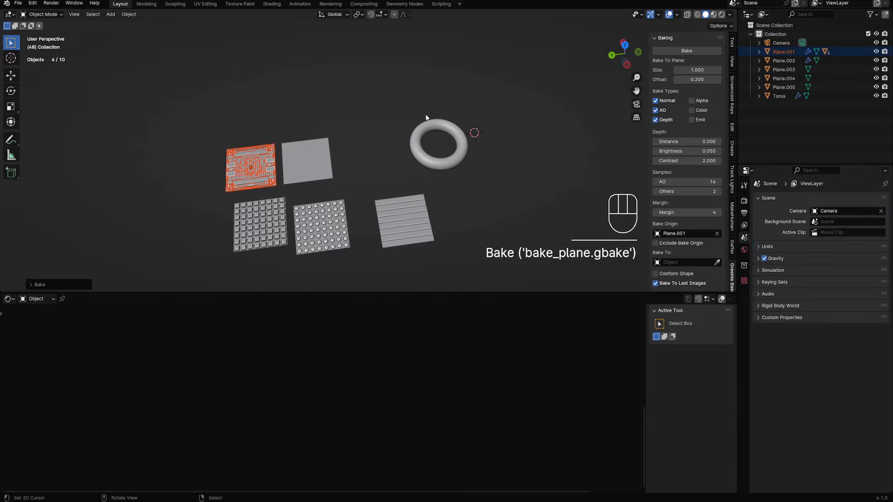
Show the torus in rendered shading and hide all other objects.
scroll(403, 67, up, 2)
shift+middle_drag(403, 68, 408, 153)
scroll(408, 154, up, 1)
key(z)
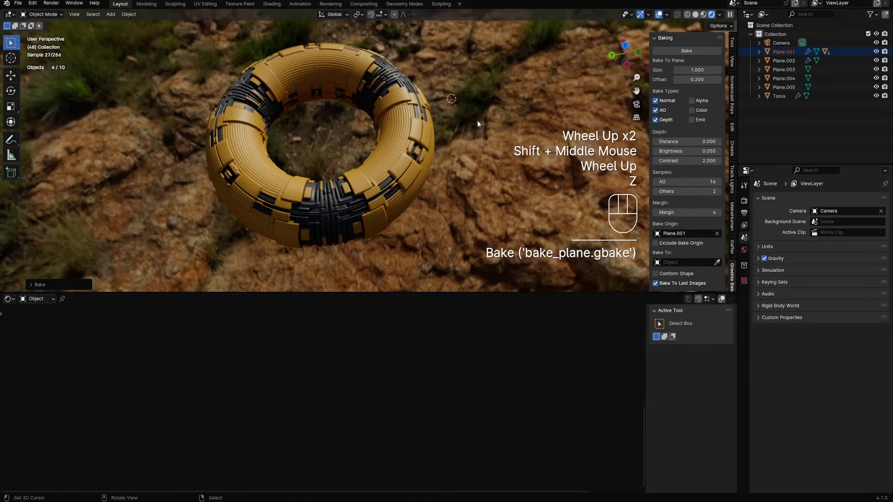
middle_drag(477, 120, 568, 165)
scroll(467, 167, up, 2)
scroll(453, 180, down, 1)
right_click(454, 180)
key(shift+h)
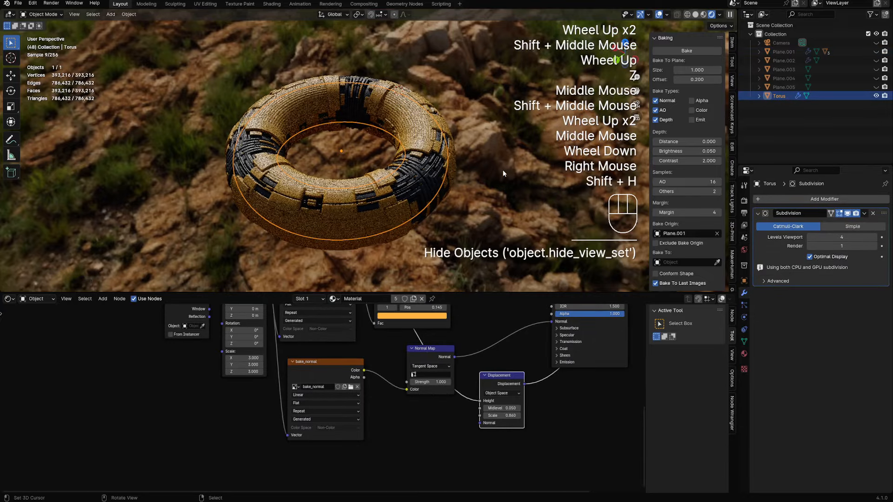
Deselect the torus and return the viewport to solid shading.
scroll(445, 185, up, 1)
middle_drag(454, 180, 476, 175)
key(alt+a)
scroll(494, 173, down, 2)
middle_drag(477, 176, 499, 187)
key(z)
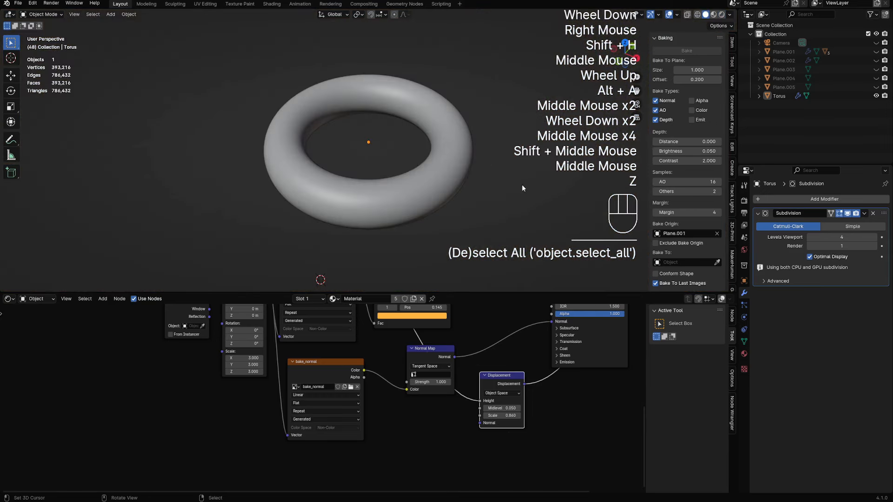
scroll(522, 188, up, 2)
middle_drag(482, 197, 457, 191)
scroll(492, 196, down, 1)
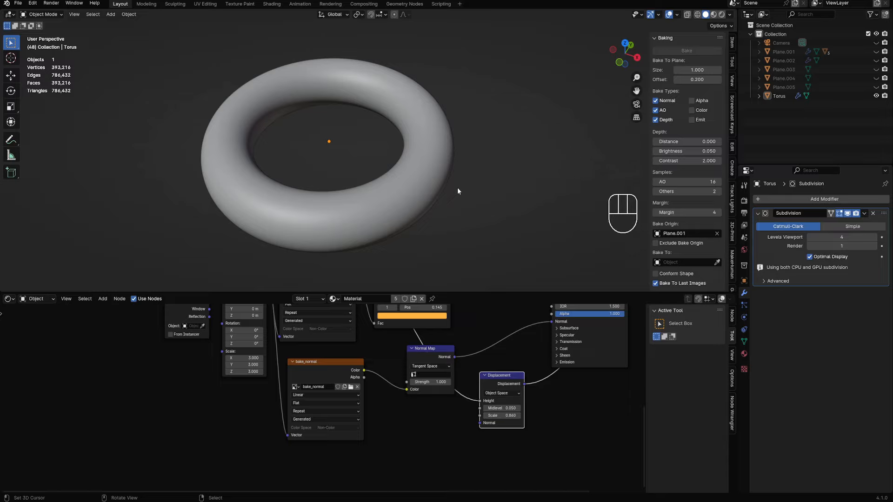
Unhide all objects in the scene and deselect everything.
key(alt+h)
scroll(407, 173, down, 2)
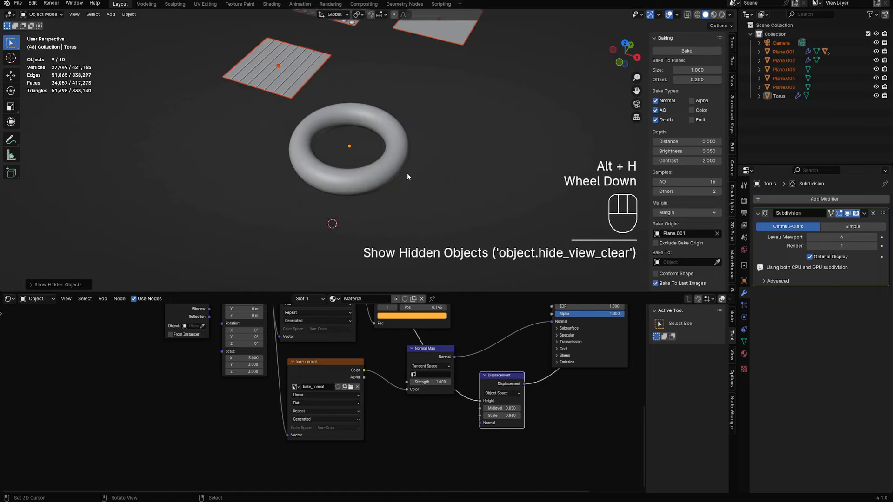
shift+middle_drag(407, 173, 367, 105)
key(alt+a)
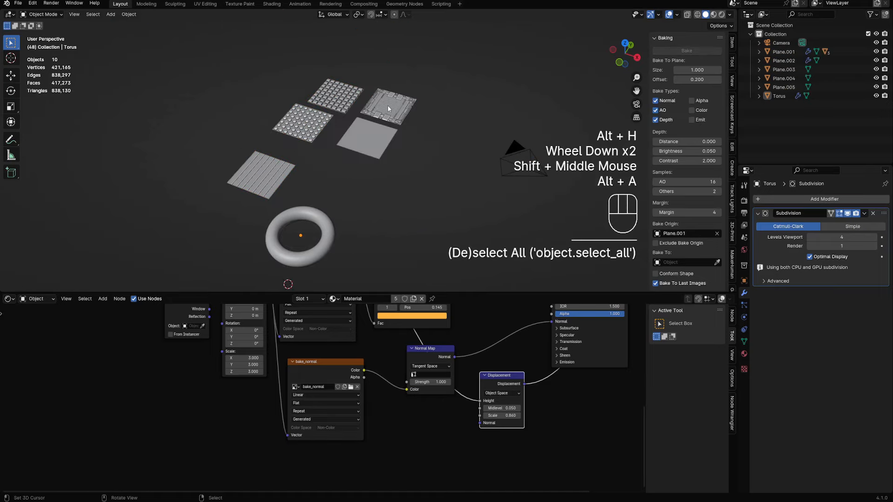
middle_drag(336, 150, 439, 111)
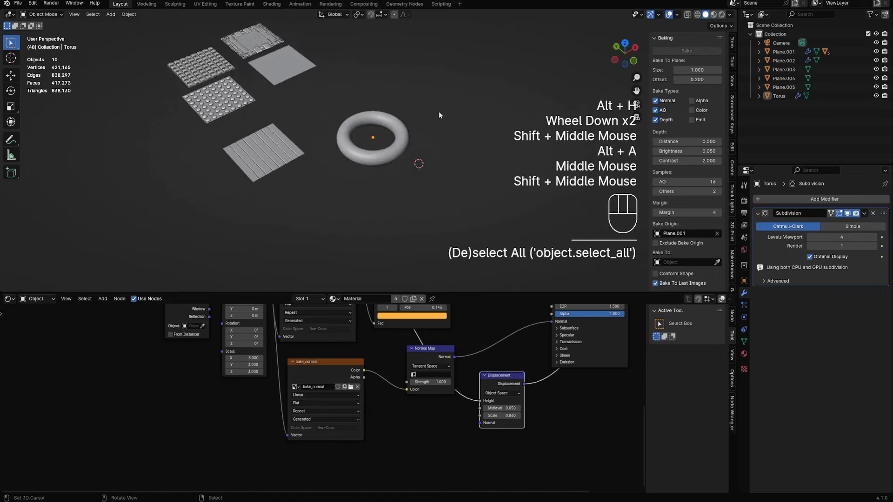
Select the torus and hide all other objects.
scroll(434, 166, up, 2)
right_click(434, 167)
scroll(433, 166, up, 2)
key(shift+h)
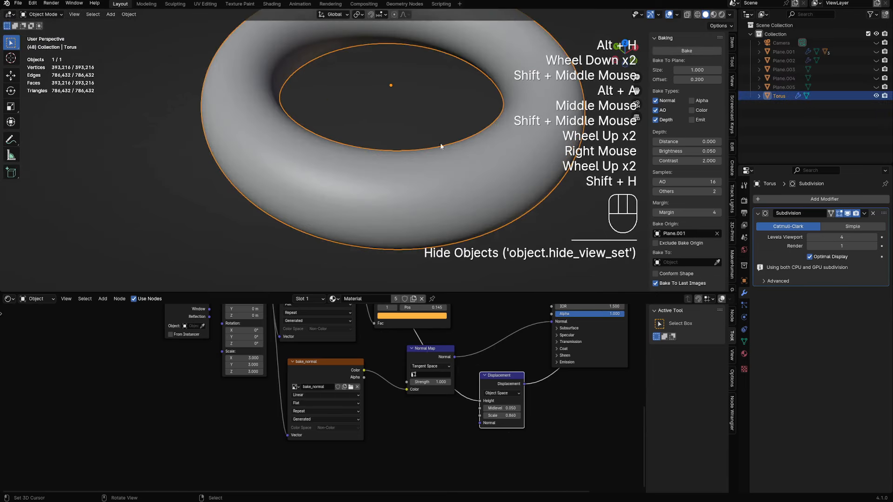
Snap the 3D cursor to the grid.
shift+scroll(451, 92, down, 1)
scroll(451, 92, down, 1)
shift+middle_drag(452, 92, 452, 160)
key(shift+s)
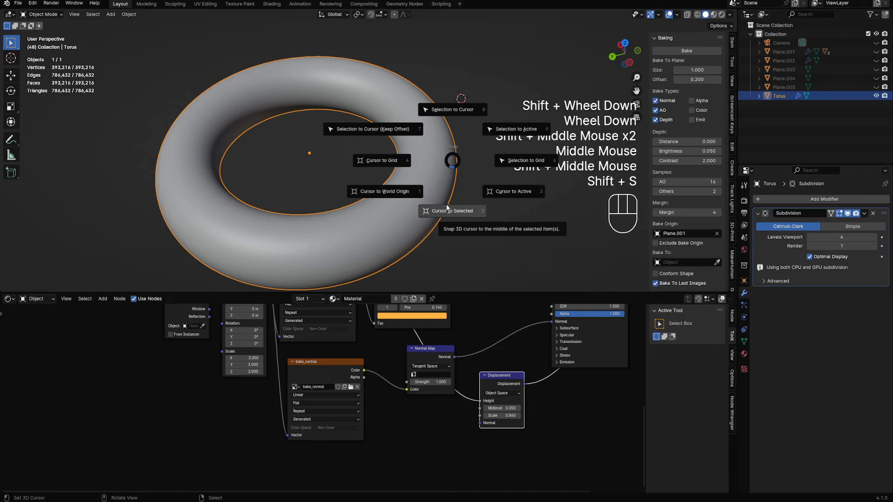
click(380, 131)
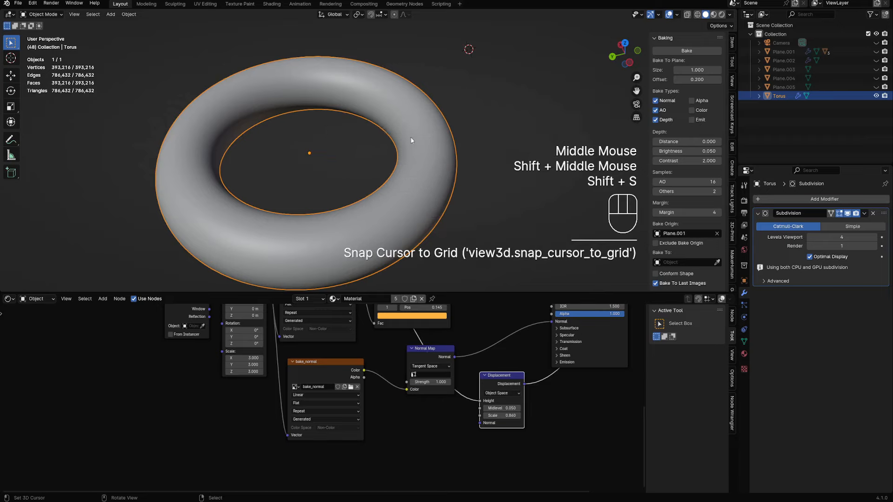
Snap the 3D cursor to the centre of the selected torus.
scroll(419, 137, down, 2)
shift+middle_drag(426, 138, 448, 136)
scroll(431, 119, up, 2)
key(shift+s)
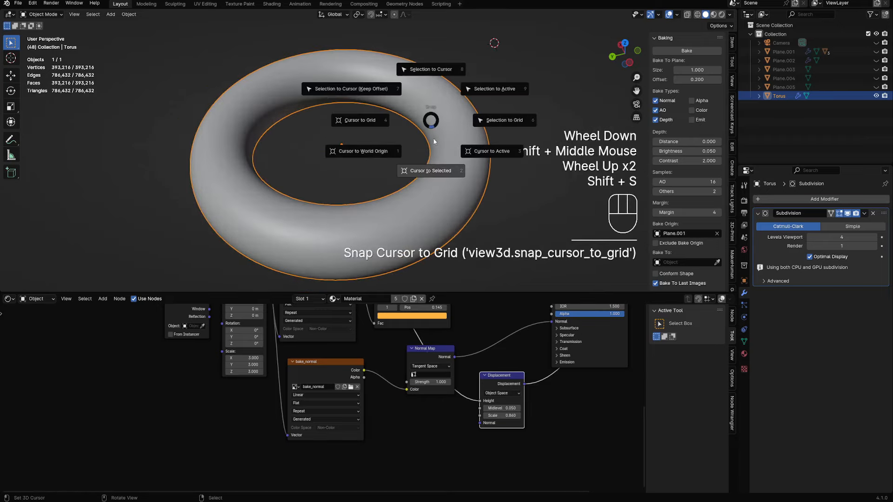
click(436, 168)
middle_drag(437, 168, 463, 167)
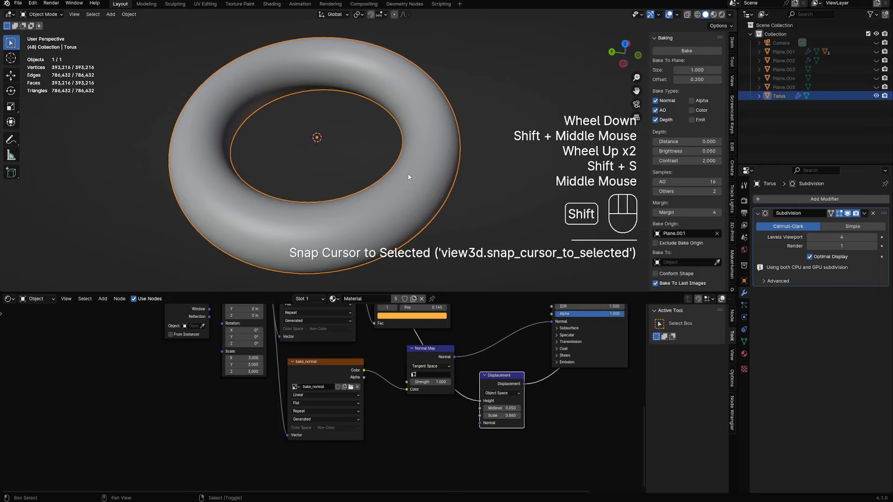
shift+middle_drag(405, 174, 425, 176)
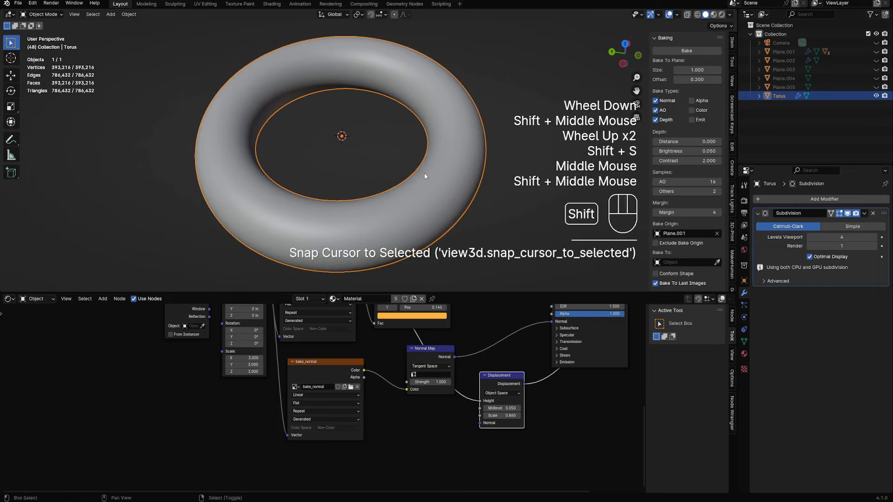
Show the torus in rendered shading with the viewport overlays hidden.
key(z)
click(475, 136)
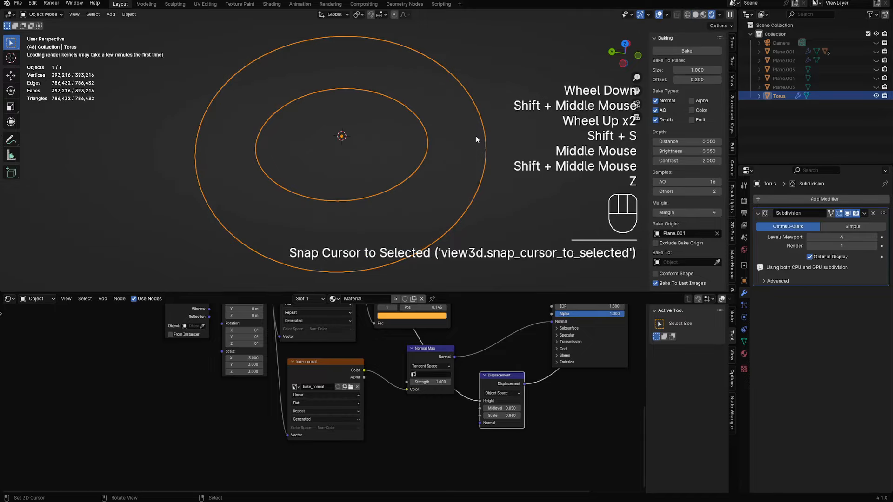
middle_drag(476, 136, 432, 219)
key(shift+alt+z)
Set the mapping scale of the torus's material to 6.070 on the X, Y and Z axes.
drag(244, 358, 406, 372)
shift+drag(242, 357, 185, 357)
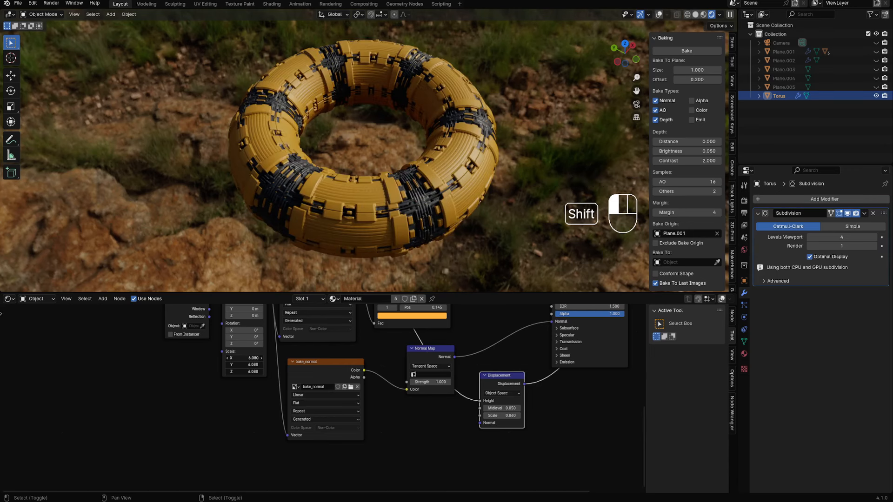
shift+drag(244, 358, 243, 358)
middle_drag(354, 196, 469, 117)
scroll(468, 118, down, 2)
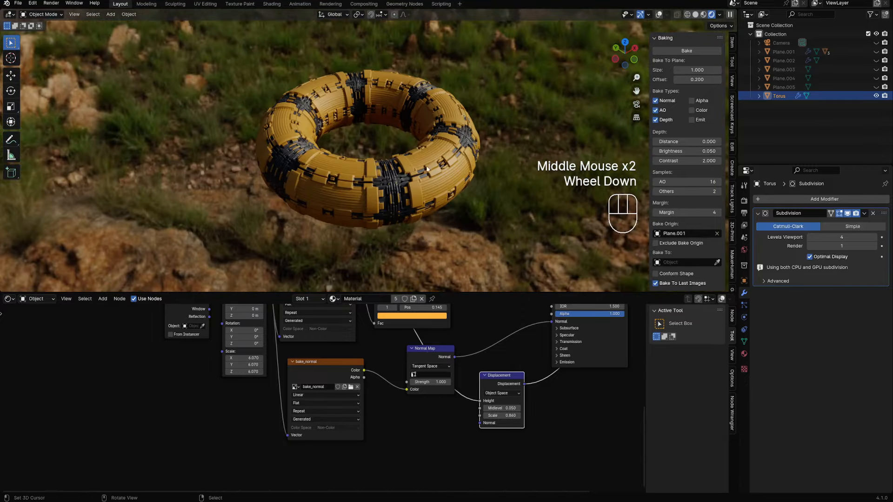
scroll(358, 171, down, 1)
middle_drag(357, 171, 321, 198)
key(d)
drag(244, 98, 306, 145)
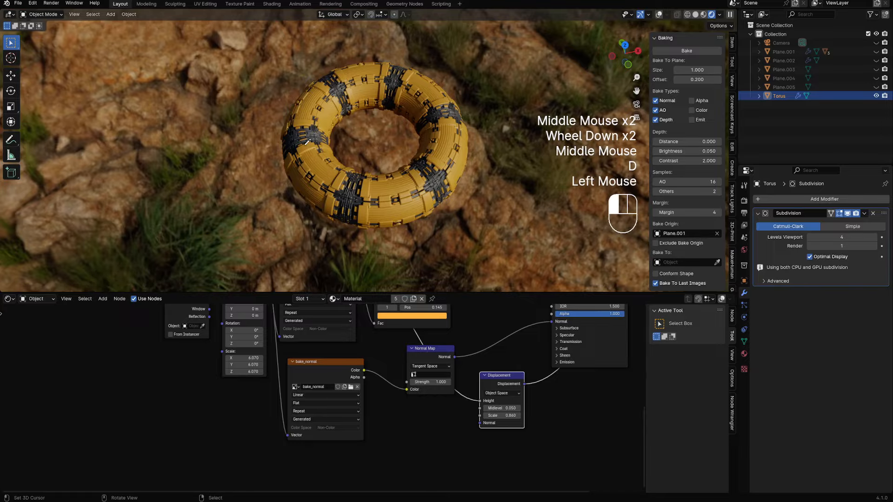
drag(415, 192, 424, 160)
key(d)
key(d)
key(space)
key(d)
mouse_move(441, 169)
right_down()
mouse_move(394, 191)
mouse_move(157, 147)
right_up()
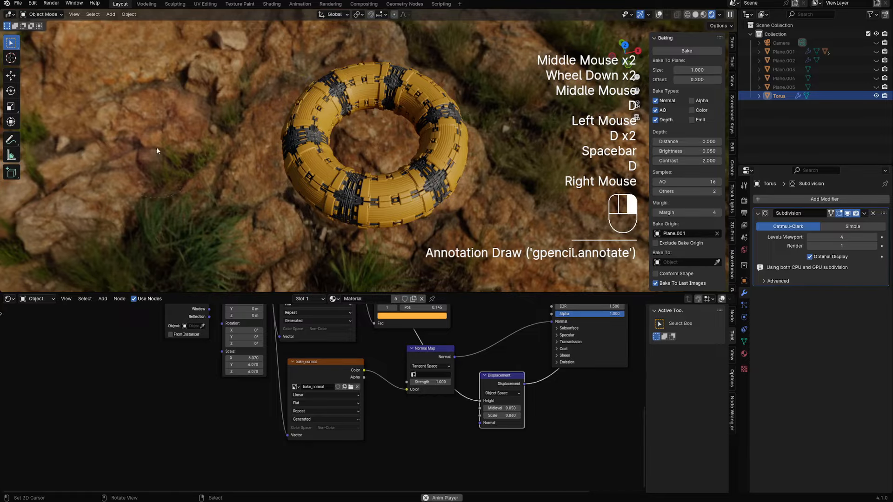
key(space)
Return the viewport to solid shading and save the file.
scroll(394, 178, up, 1)
middle_drag(394, 178, 271, 124)
middle_drag(423, 192, 398, 217)
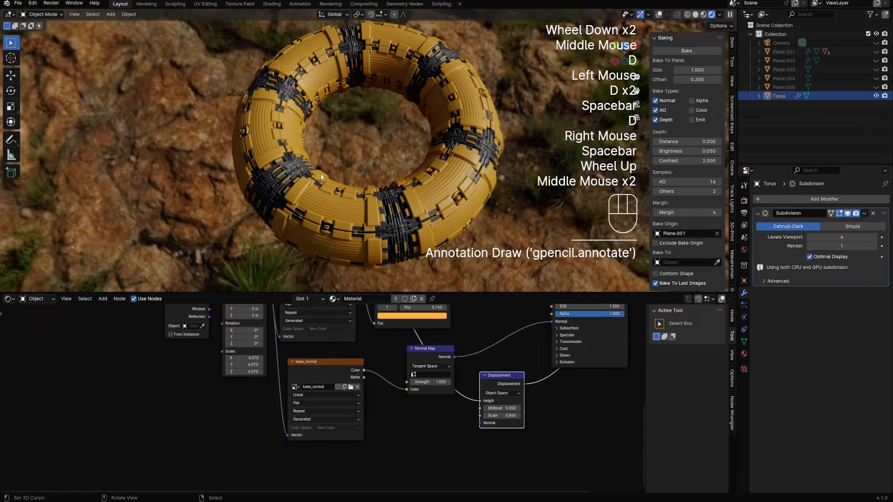
middle_drag(321, 177, 329, 194)
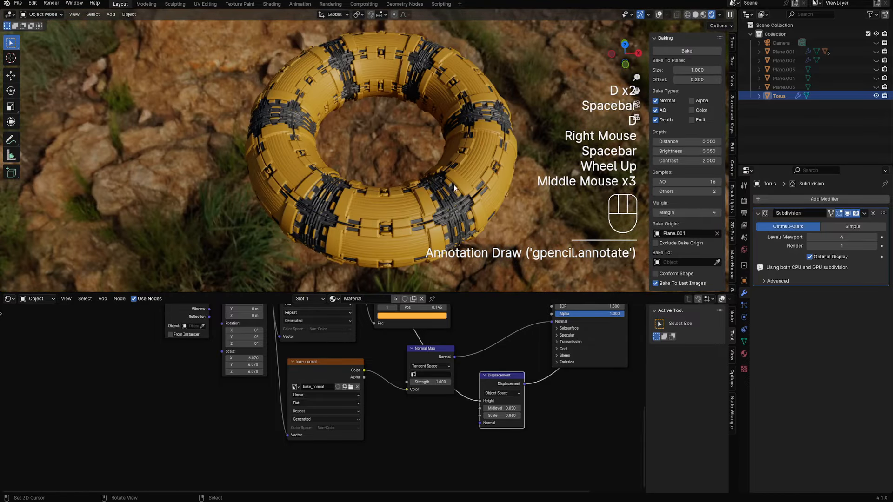
key(z)
shift+middle_drag(466, 163, 464, 167)
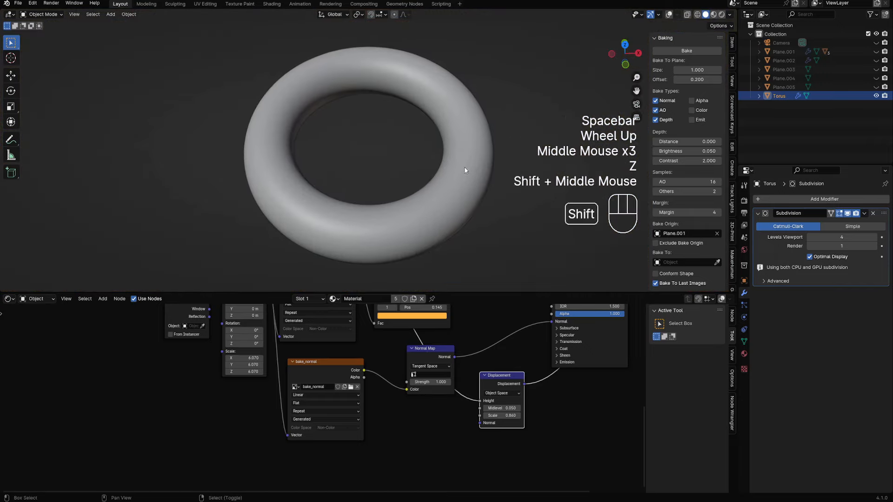
key(ctrl+s)
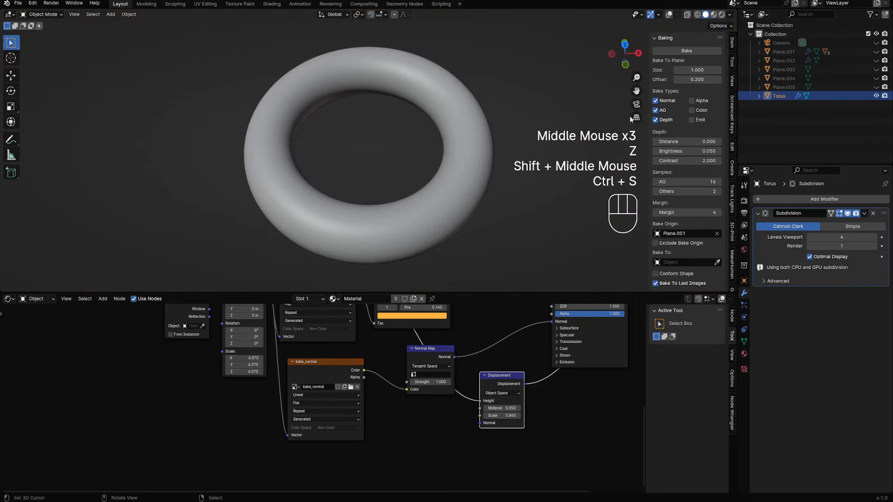